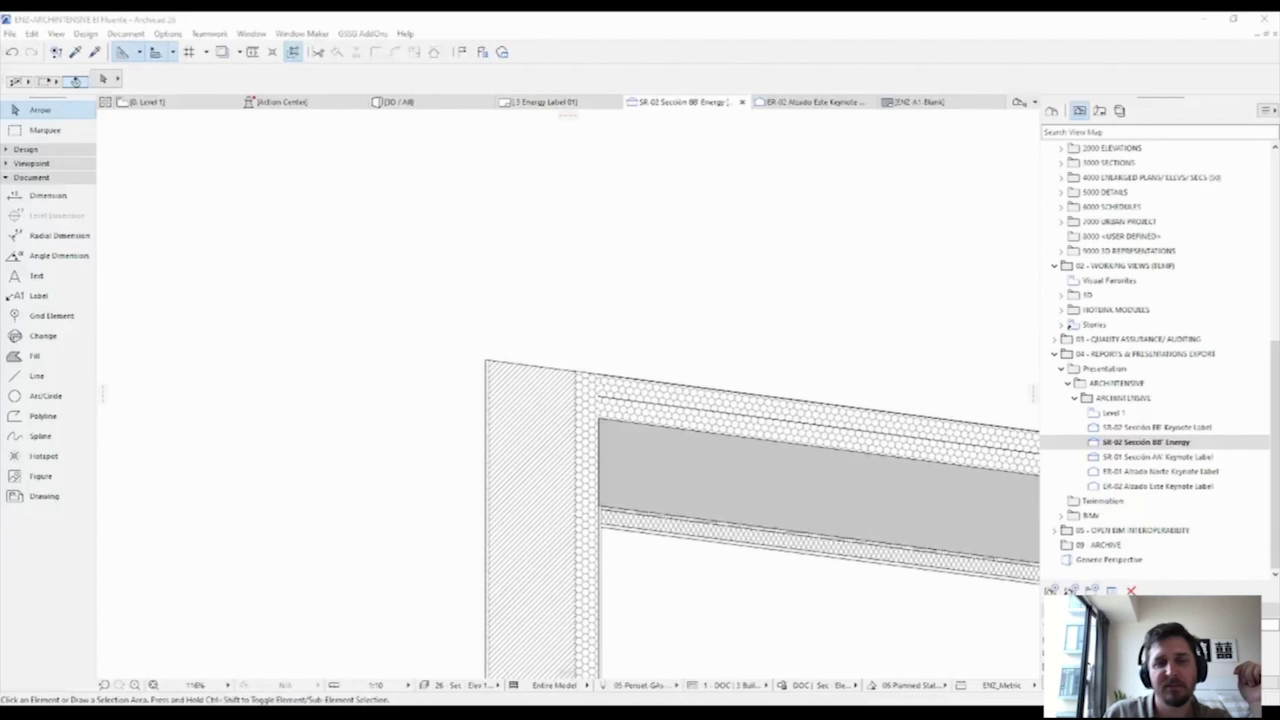
# Step: Switch the Energypack label's displayed property to Energy (20.44) instead of Rsi, Rimp and U
pyautogui.press('l')
pyautogui.hotkey('ctrl', 't')
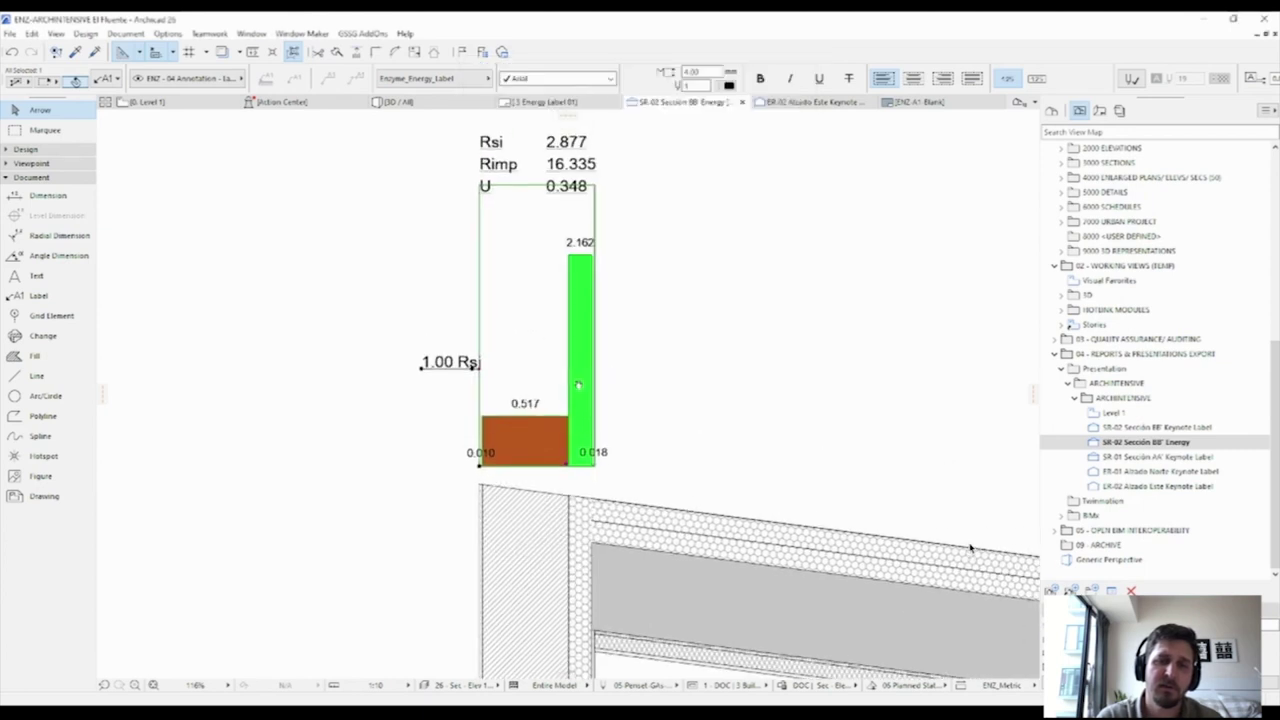
pyautogui.doubleClick(494, 325)
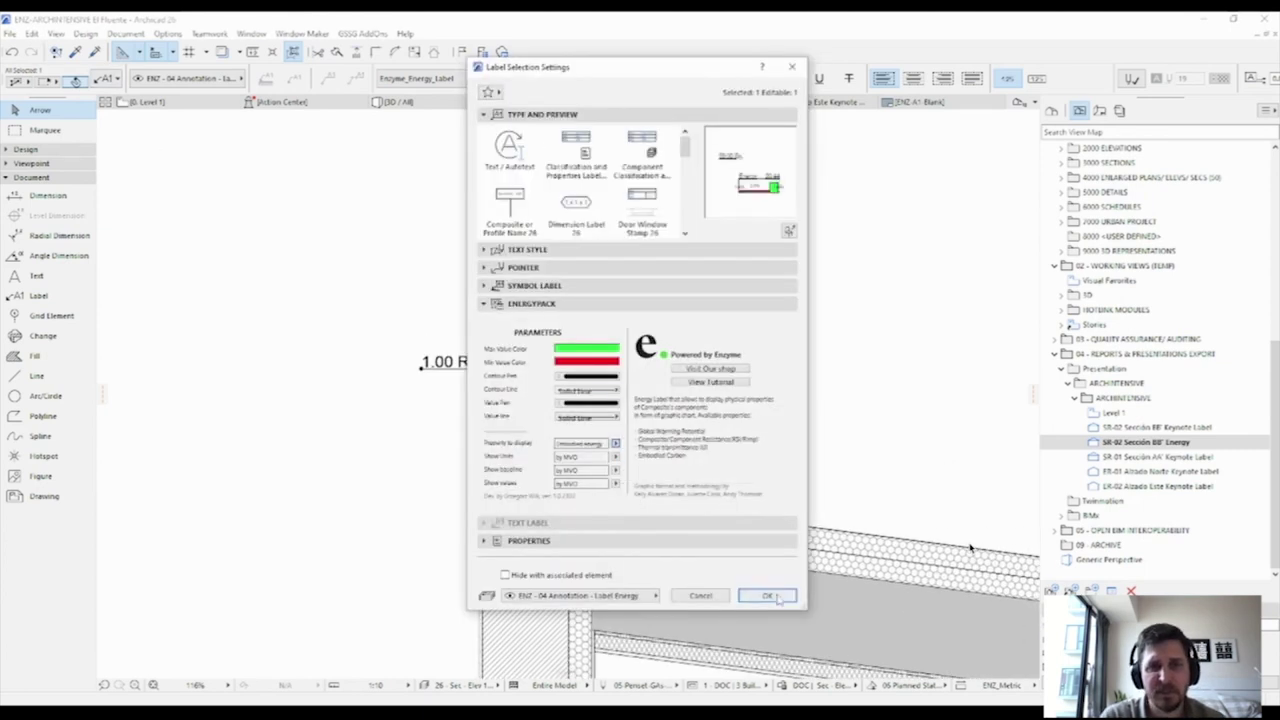
pyautogui.click(767, 596)
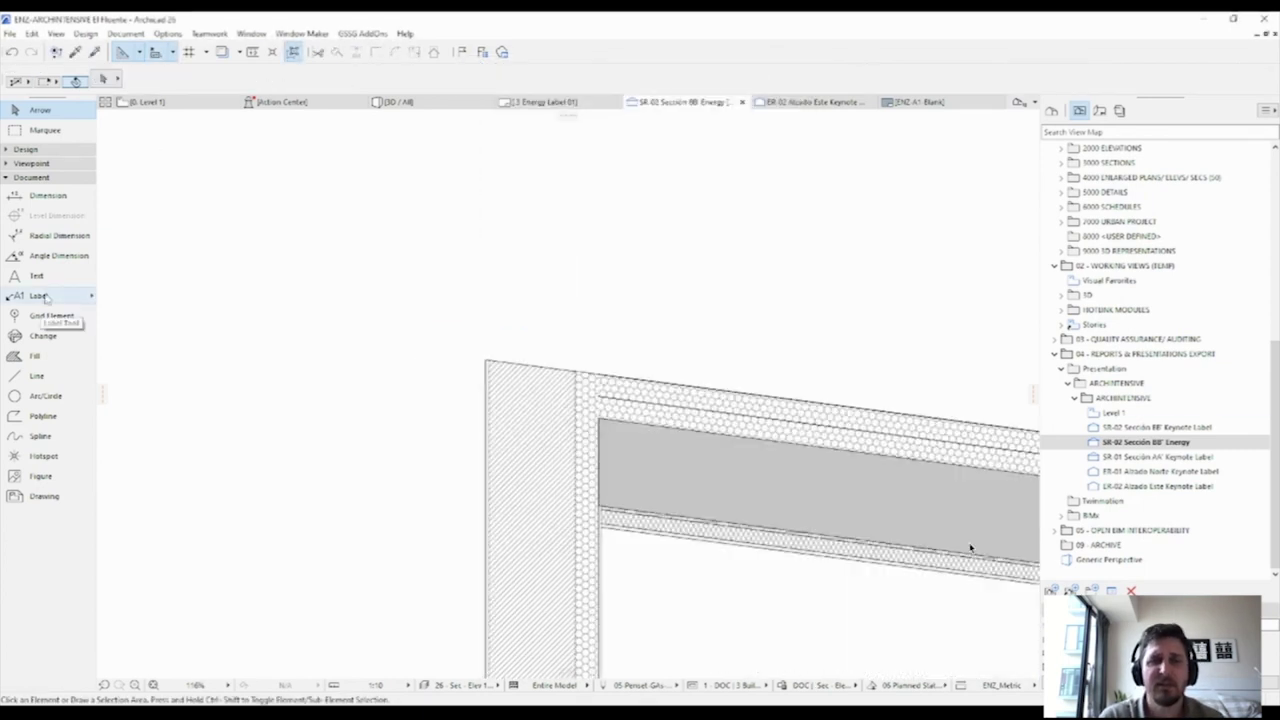
pyautogui.click(40, 296)
pyautogui.click(109, 78)
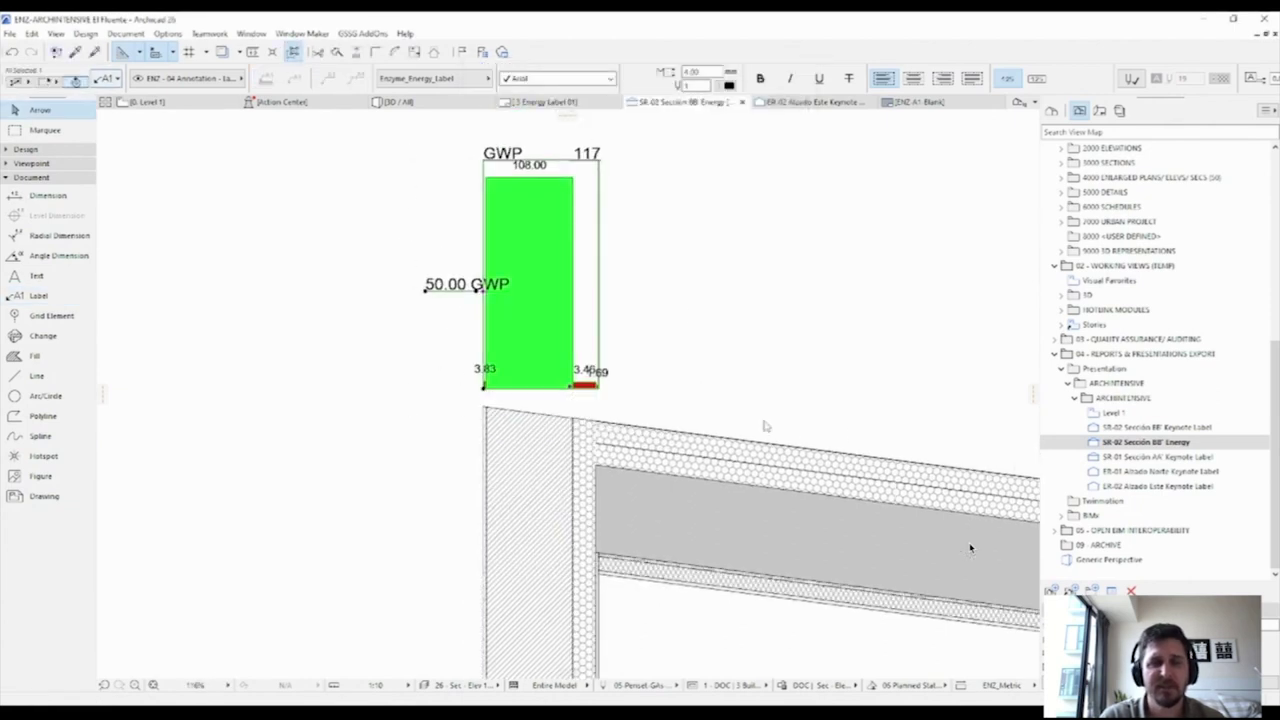
pyautogui.hotkey('ctrl', 't')
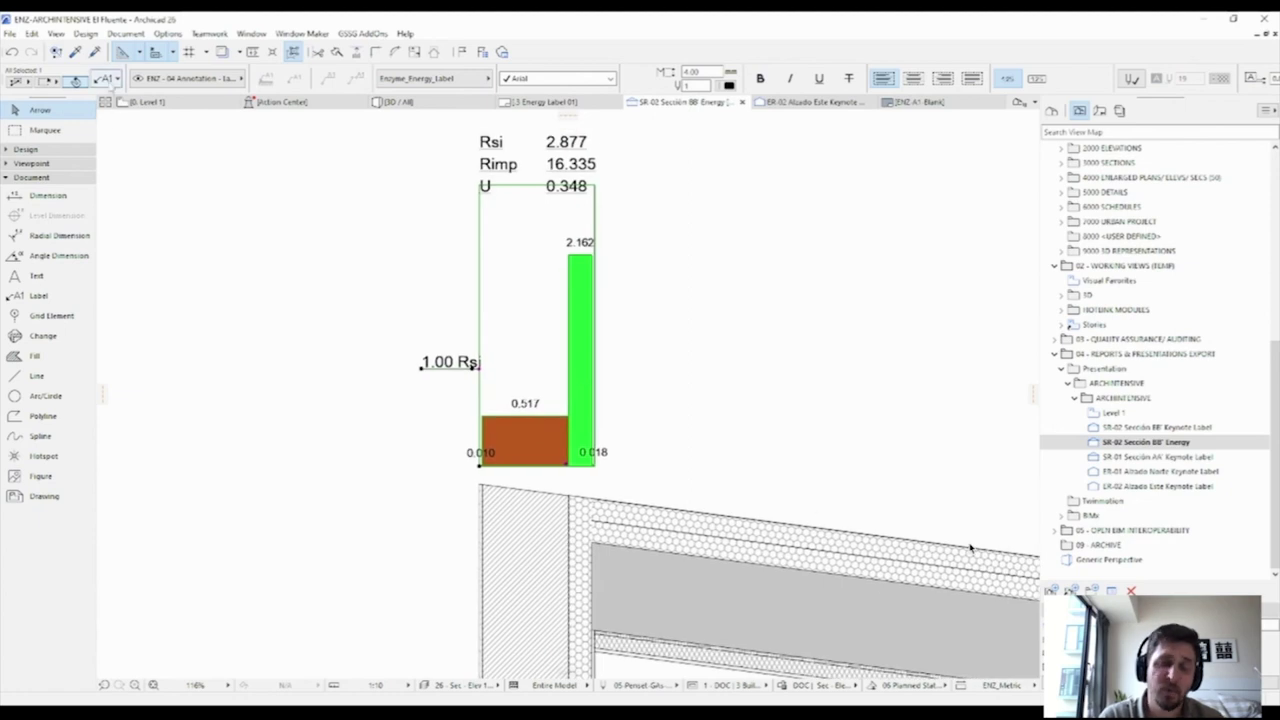
pyautogui.hotkey('ctrl', 't')
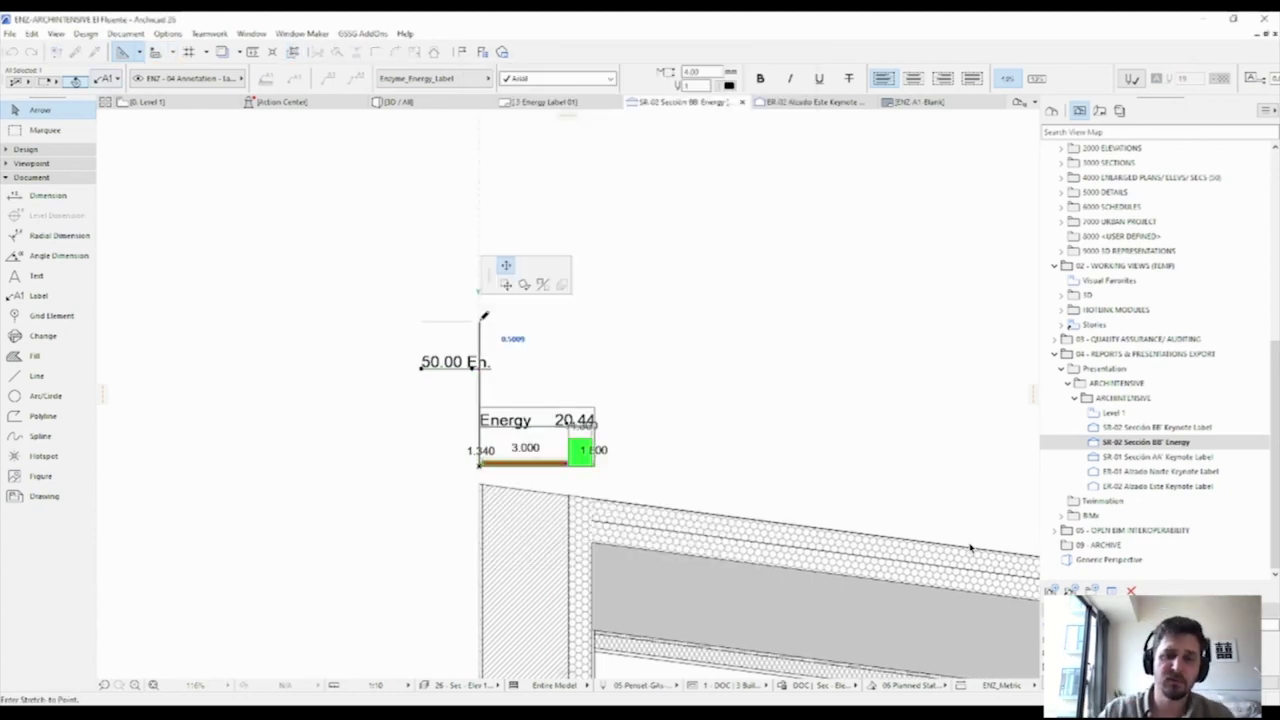
pyautogui.press('Escape')
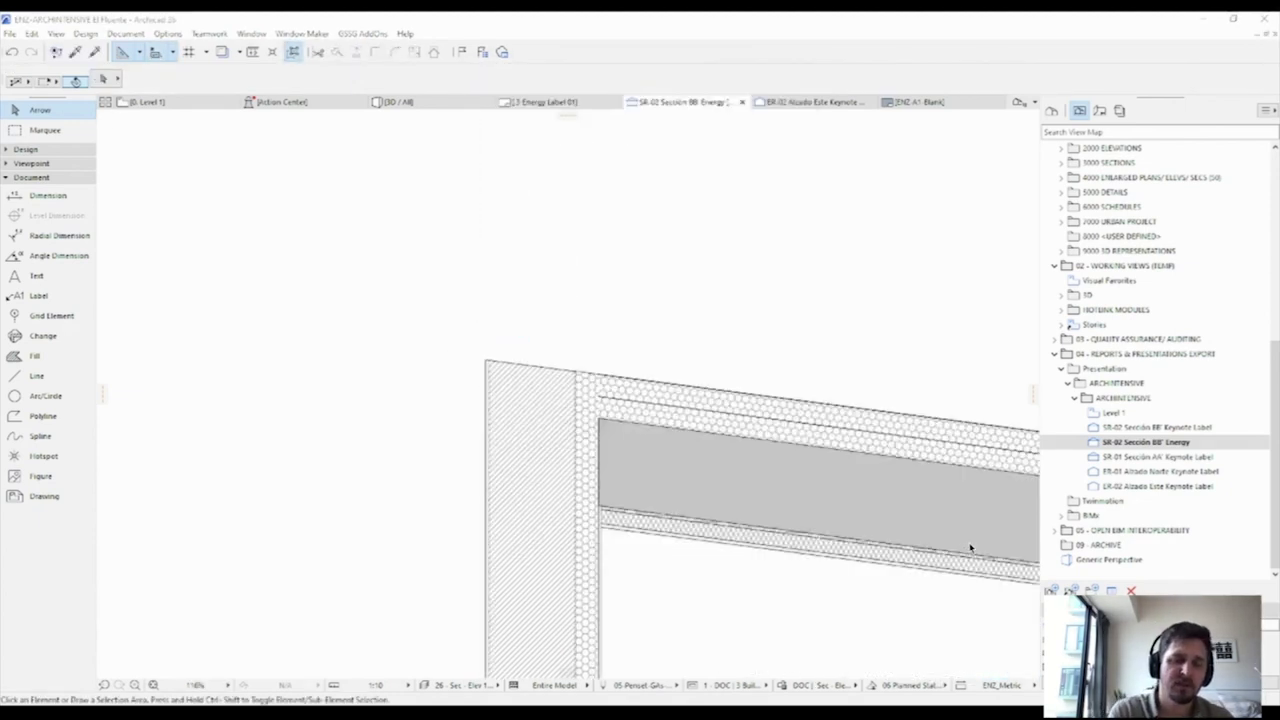
pyautogui.press('l')
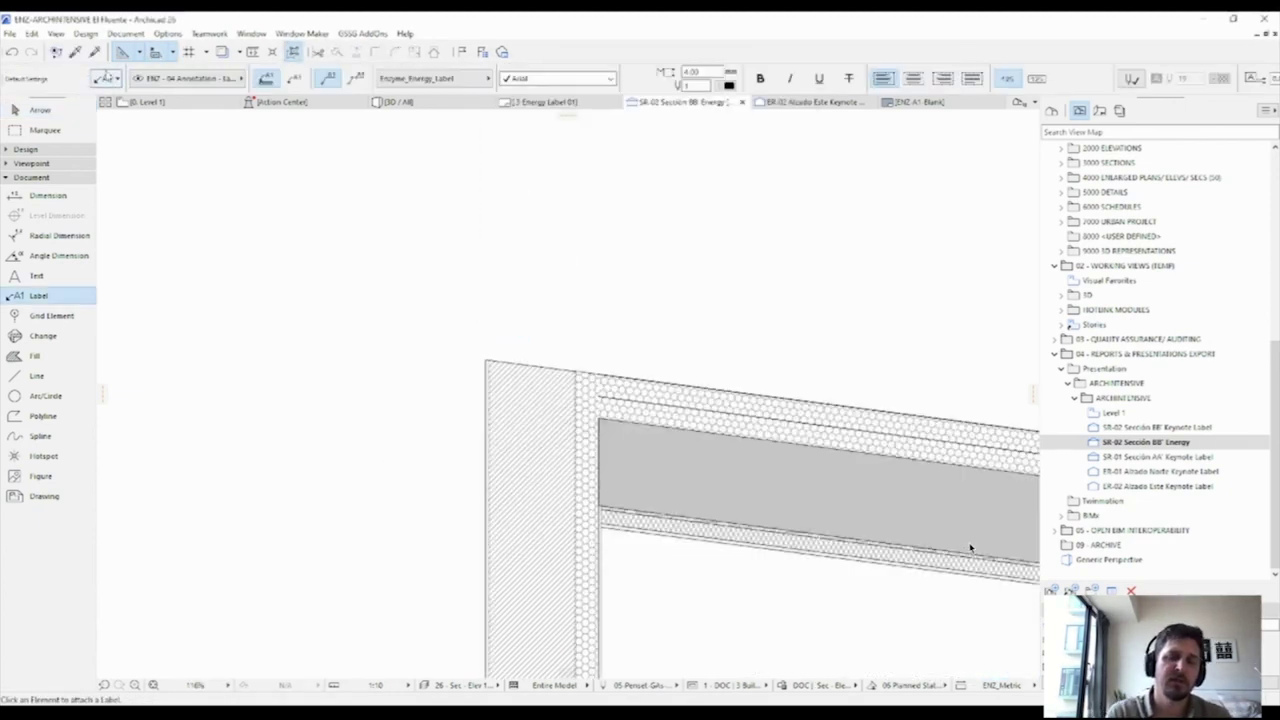
pyautogui.hotkey('ctrl', 't')
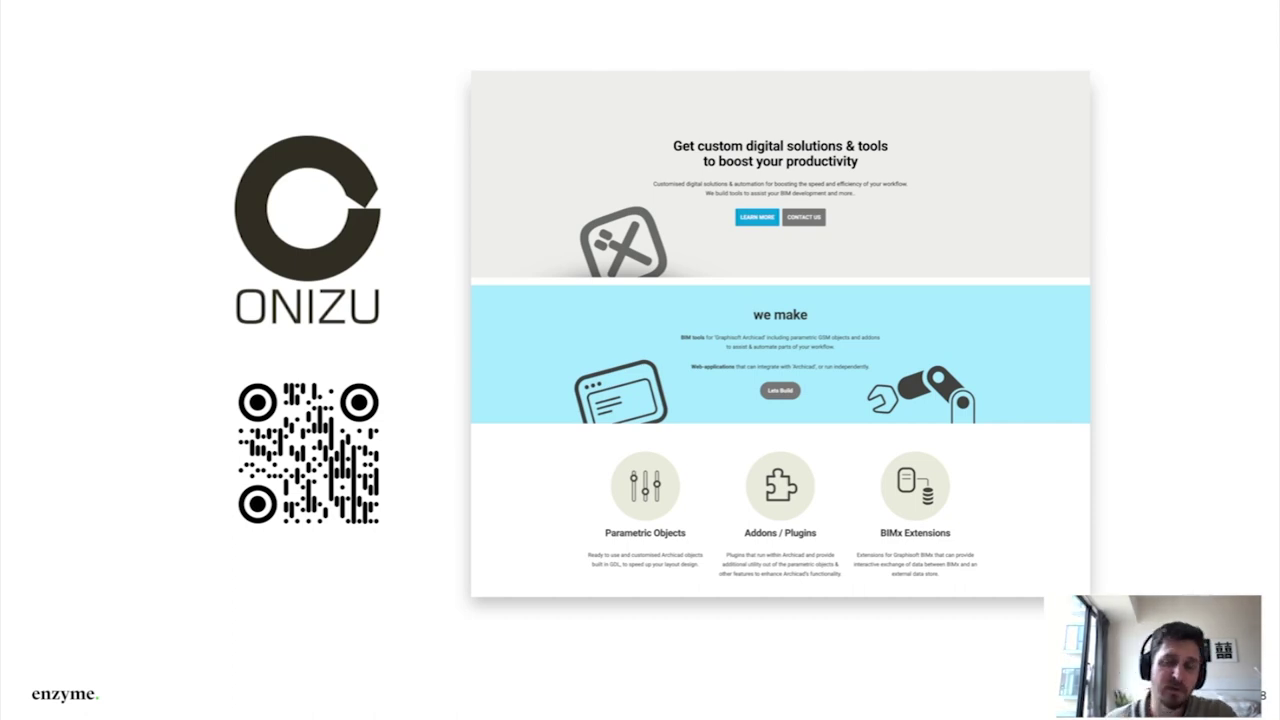
# Step: Advance the presentation to the quantity take-off title slide
pyautogui.press('Right')
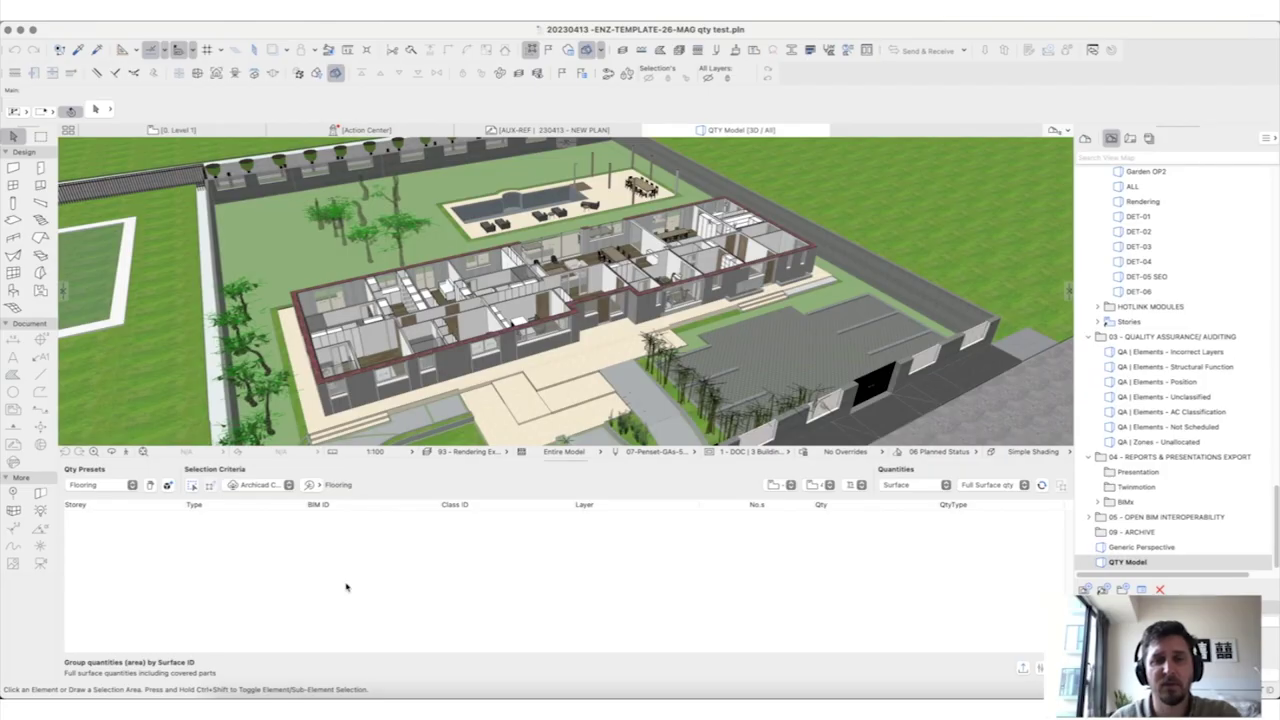
# Step: Load the Wall quantity preset with Archicad Classification criterion Wall
pyautogui.click(86, 489)
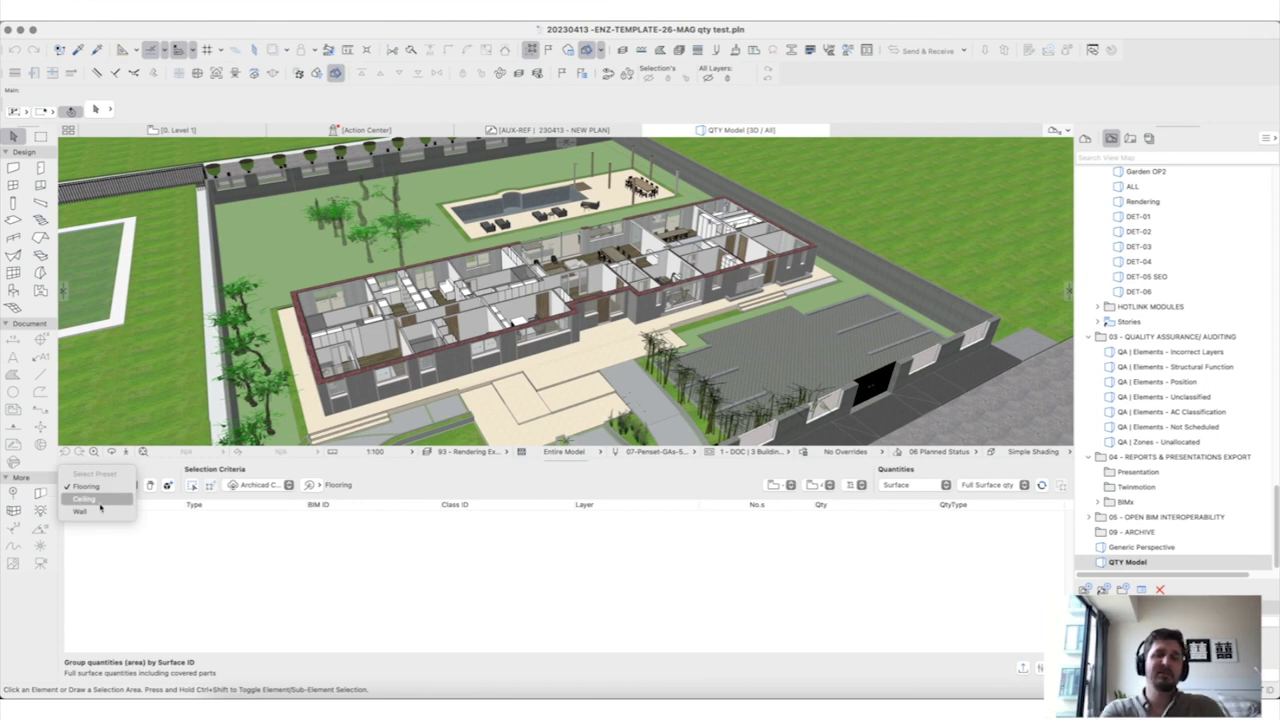
pyautogui.click(100, 513)
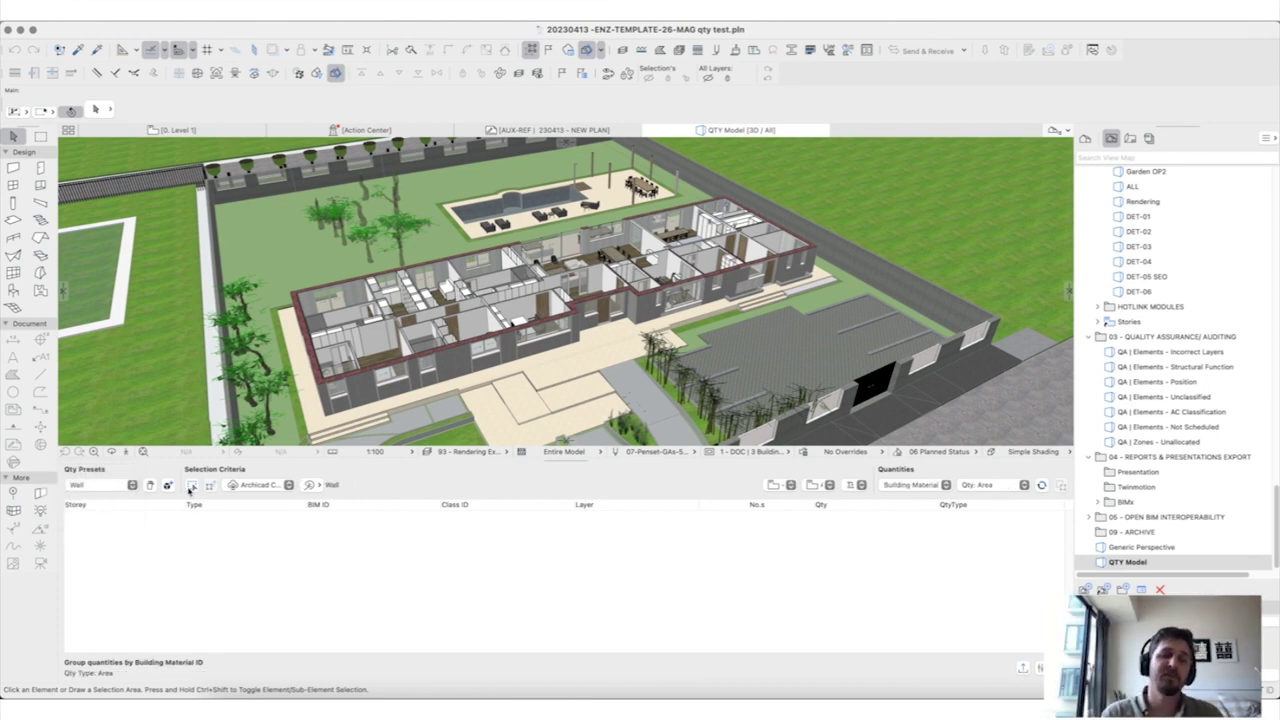
pyautogui.click(257, 485)
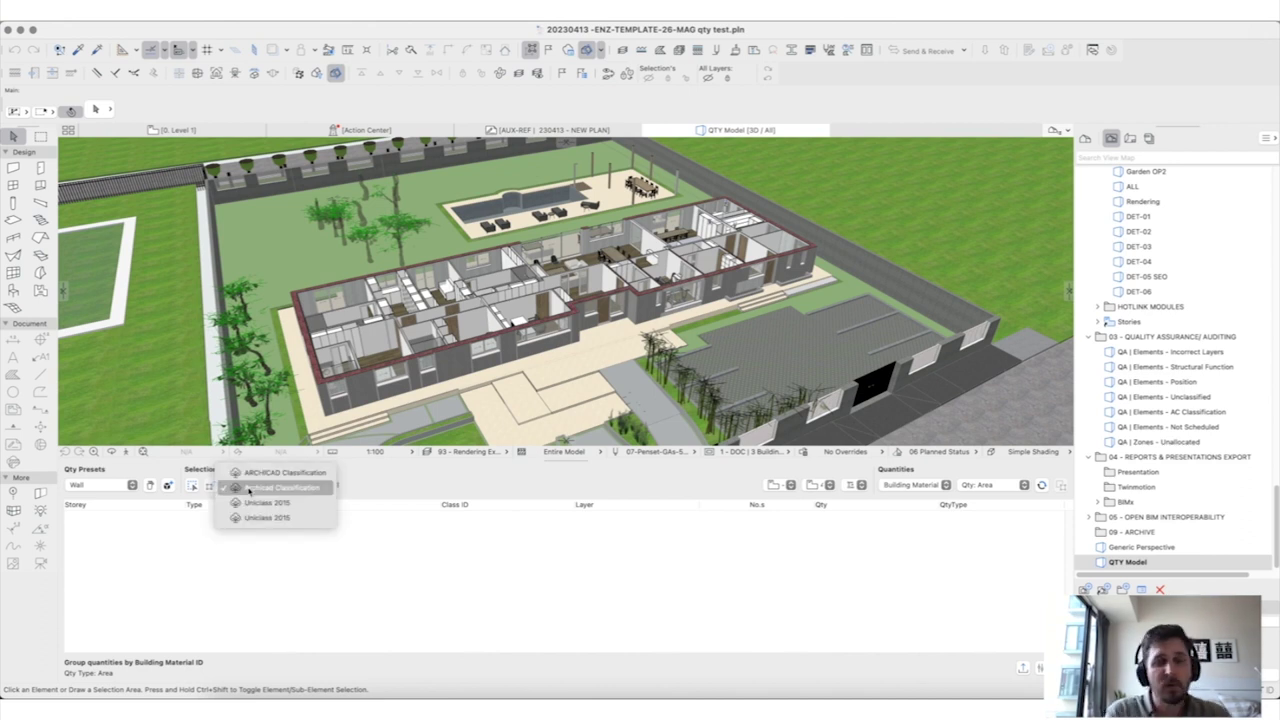
pyautogui.click(249, 488)
pyautogui.click(309, 485)
pyautogui.click(310, 486)
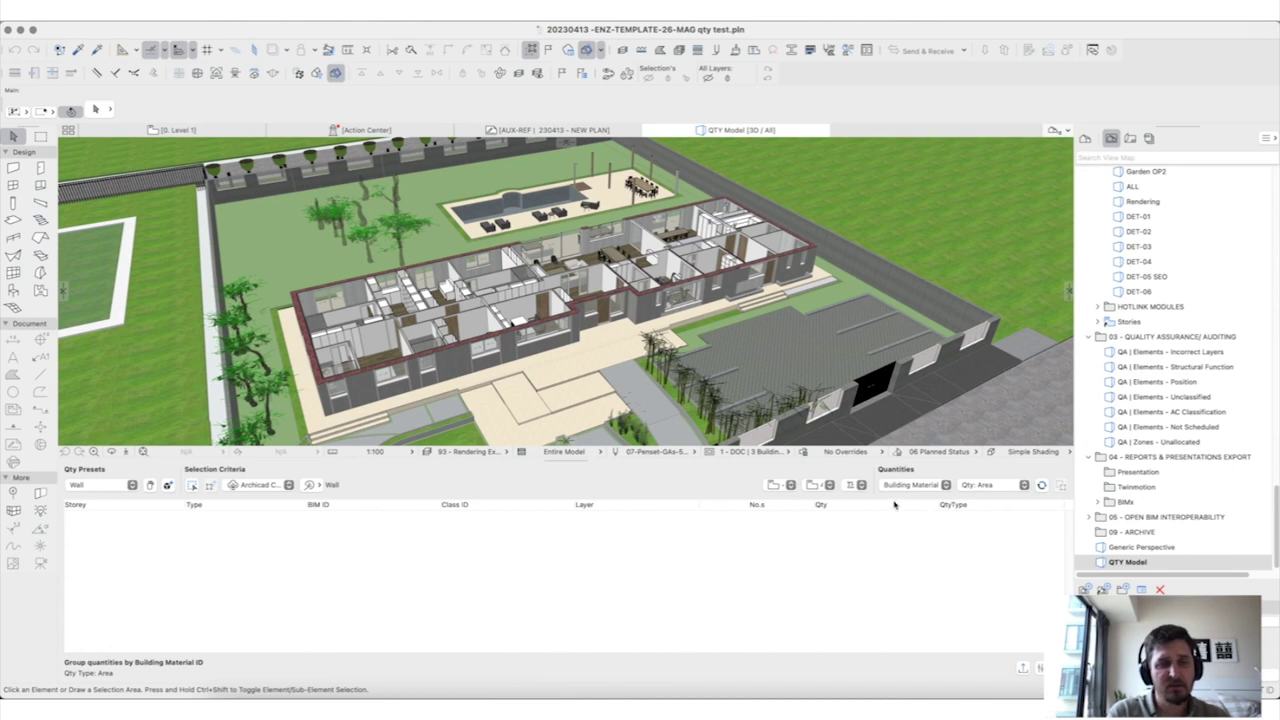
# Step: Set the story range to end at Level 5, group by Building Material, and refresh
pyautogui.click(782, 487)
pyautogui.click(797, 487)
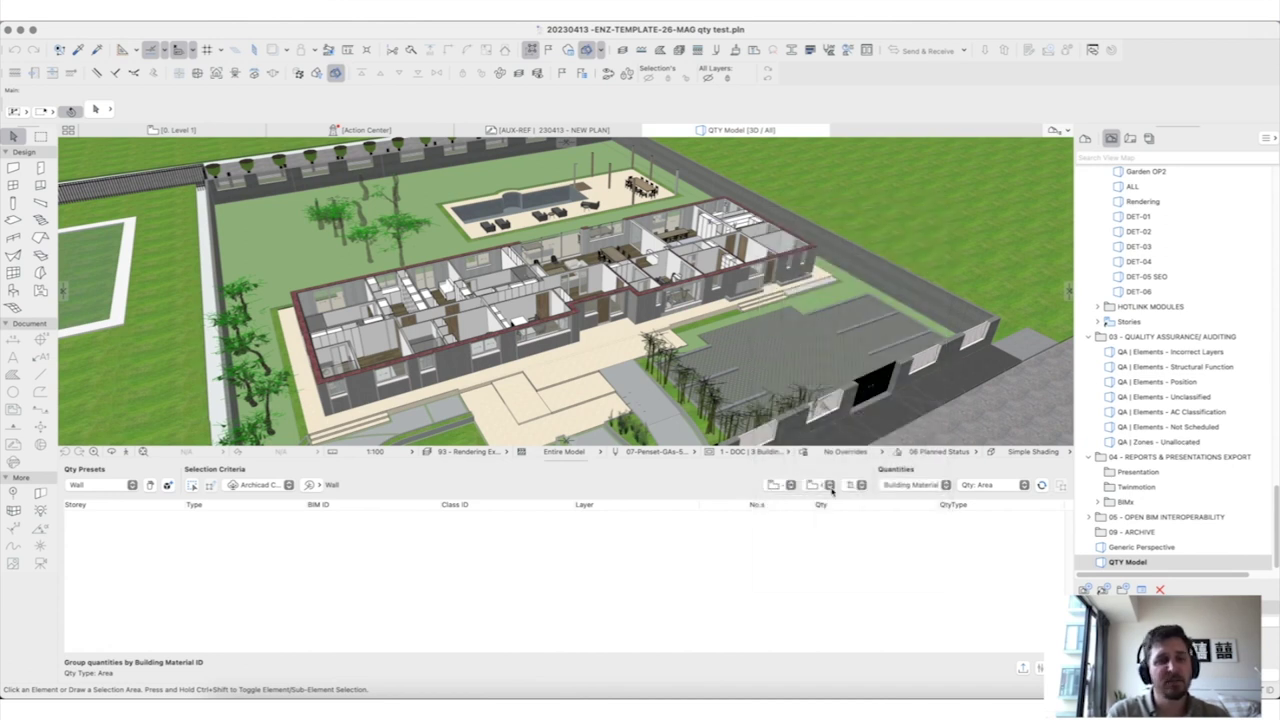
pyautogui.click(822, 486)
pyautogui.click(829, 488)
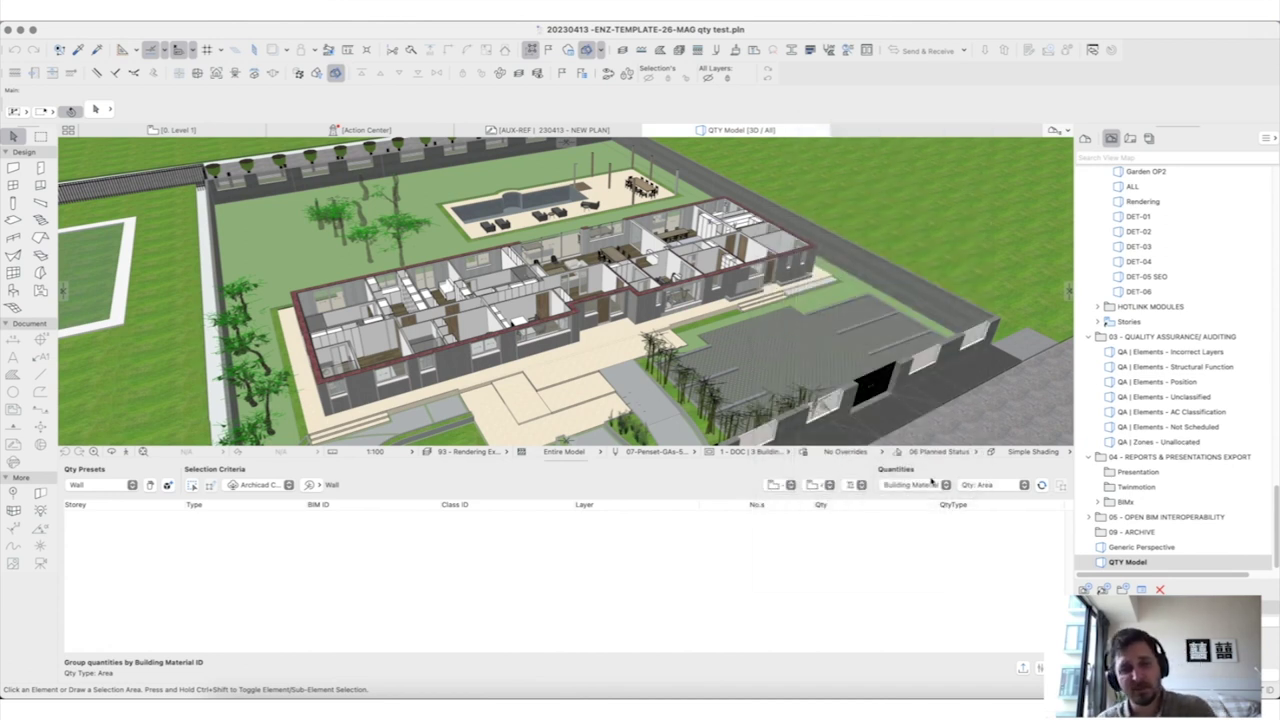
pyautogui.click(904, 489)
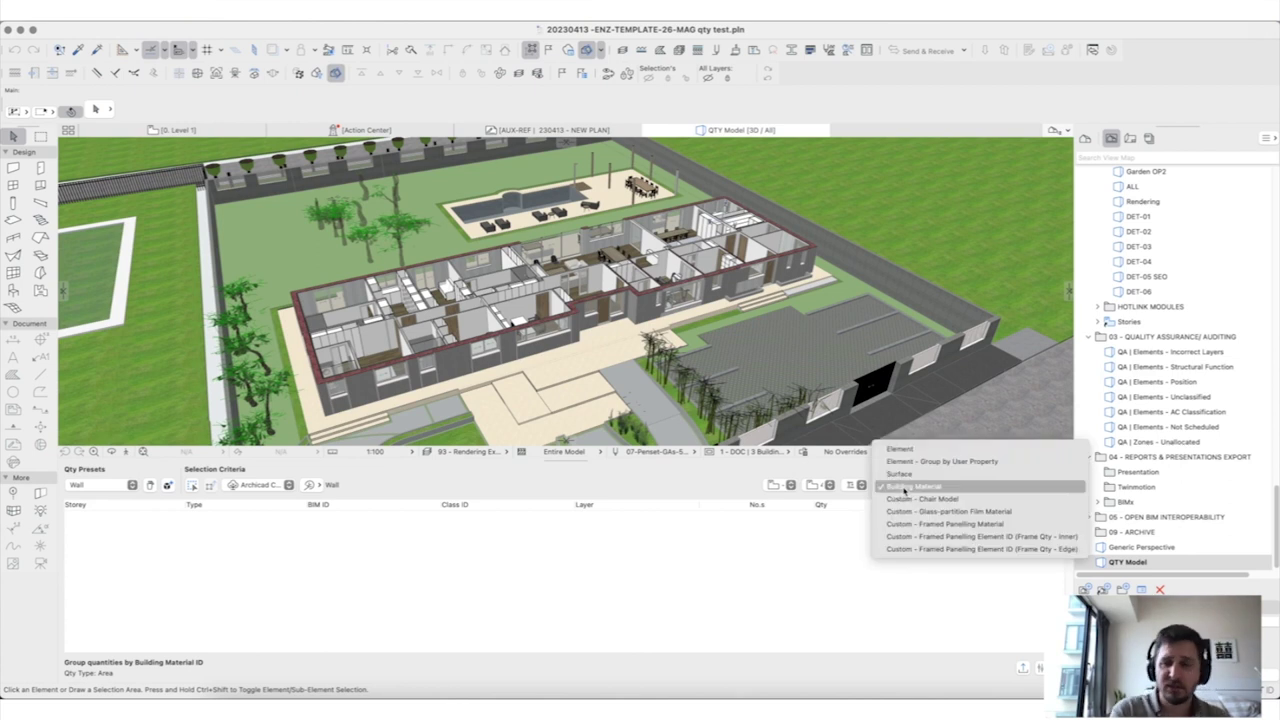
pyautogui.click(1029, 487)
pyautogui.click(1042, 485)
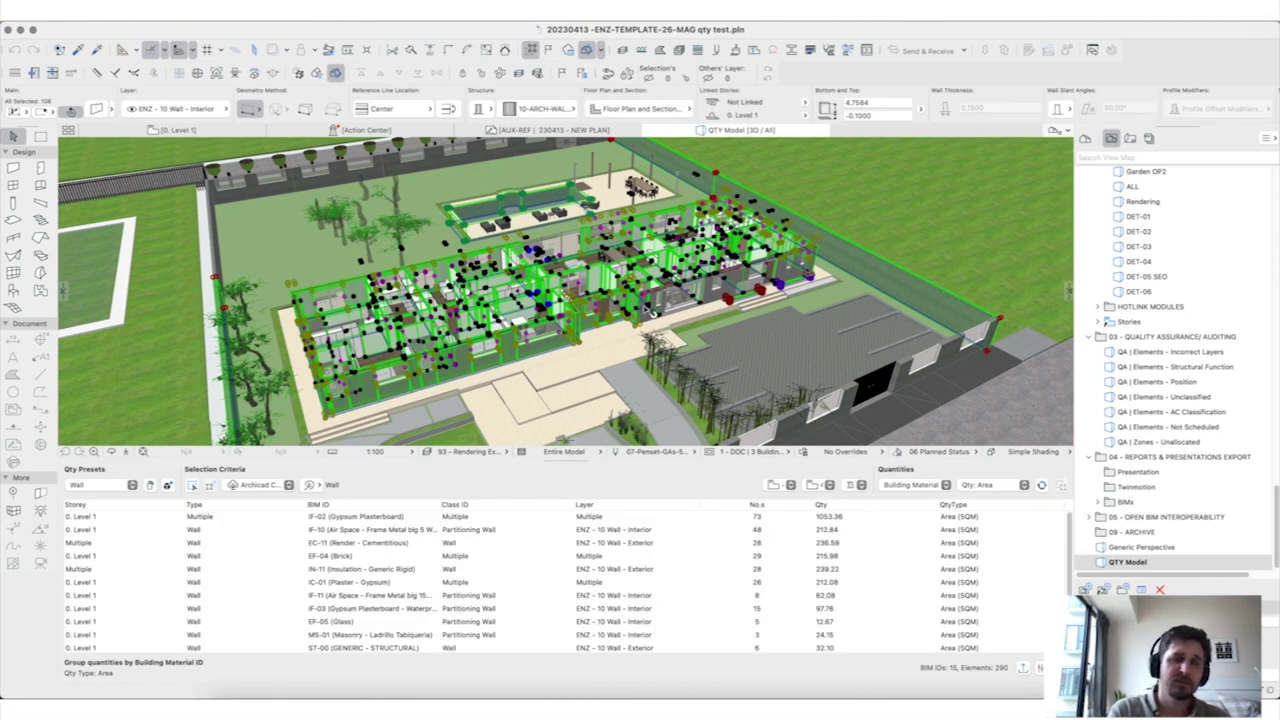
# Step: Preview the current selection alone in 3D, then clear it and orbit the model
pyautogui.scroll(10, 380, 308)
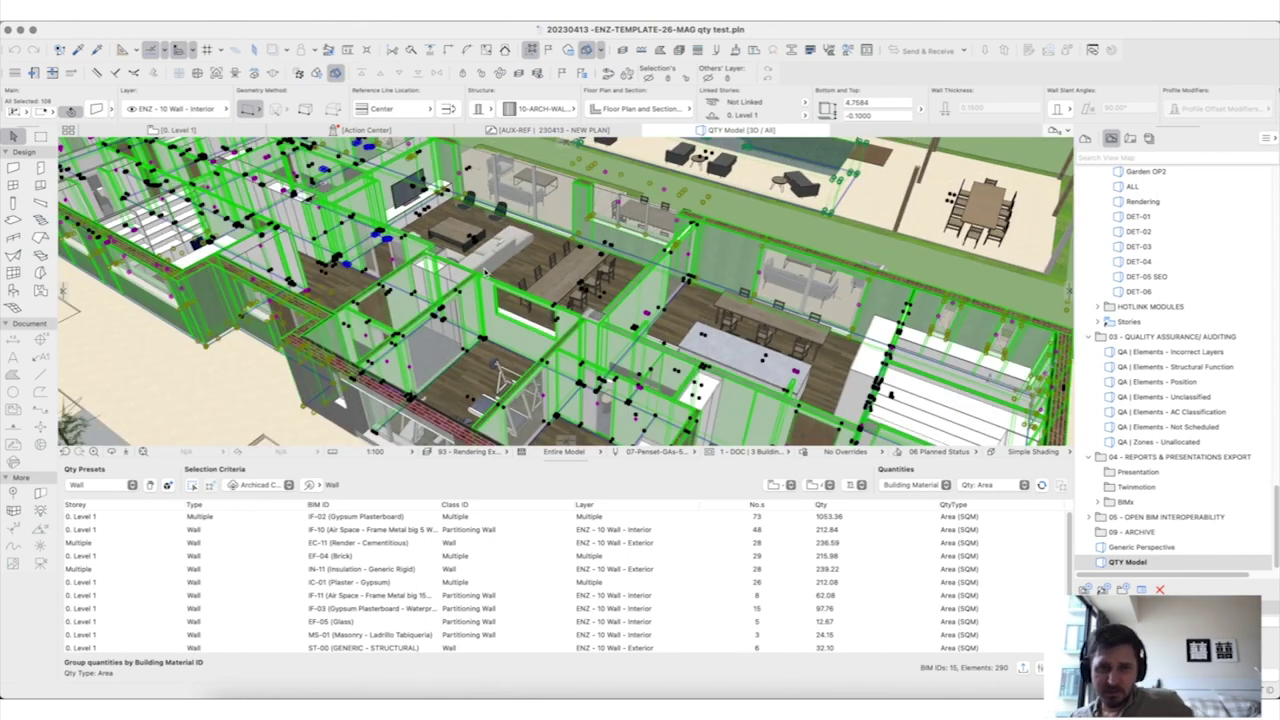
pyautogui.press('F5')
pyautogui.press('Escape')
pyautogui.keyDown('shift'); pyautogui.moveTo(548, 300); pyautogui.dragTo(425, 345, button='middle'); pyautogui.keyUp('shift')
# Step: Select the IF-02 Gypsum Plasterboard row's walls and show only them in 3D
pyautogui.click(390, 517)
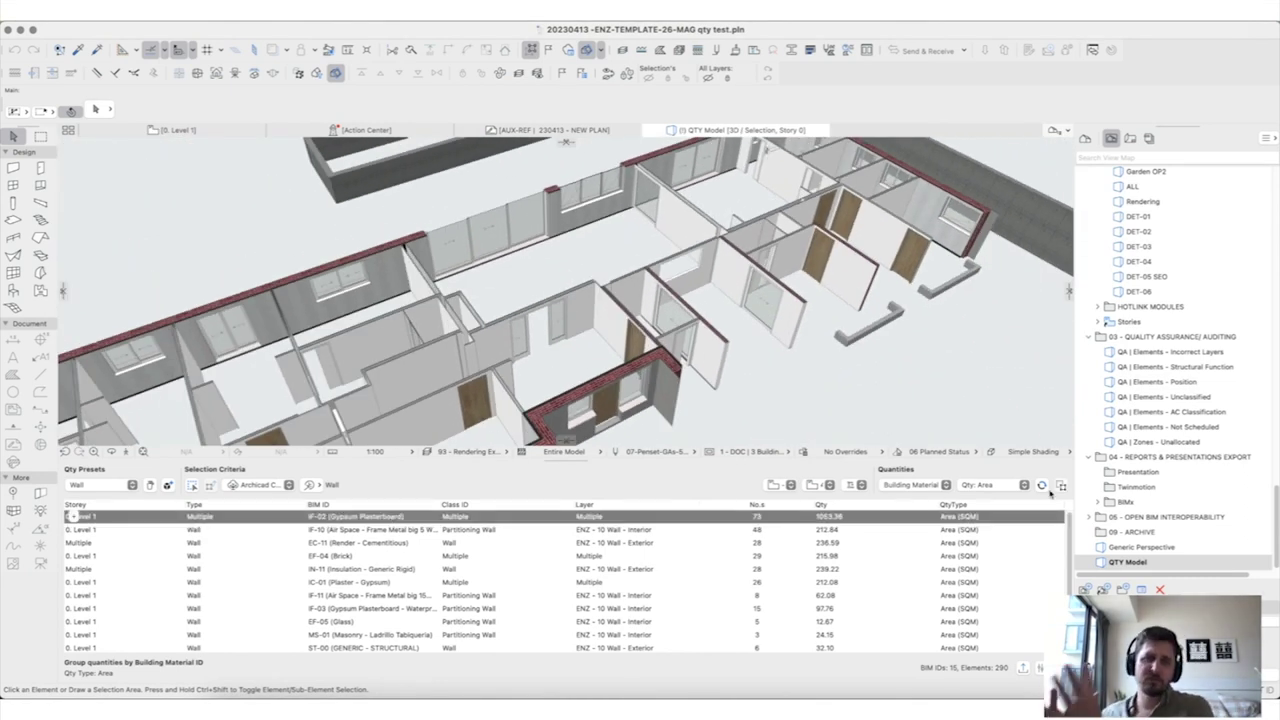
pyautogui.click(1060, 485)
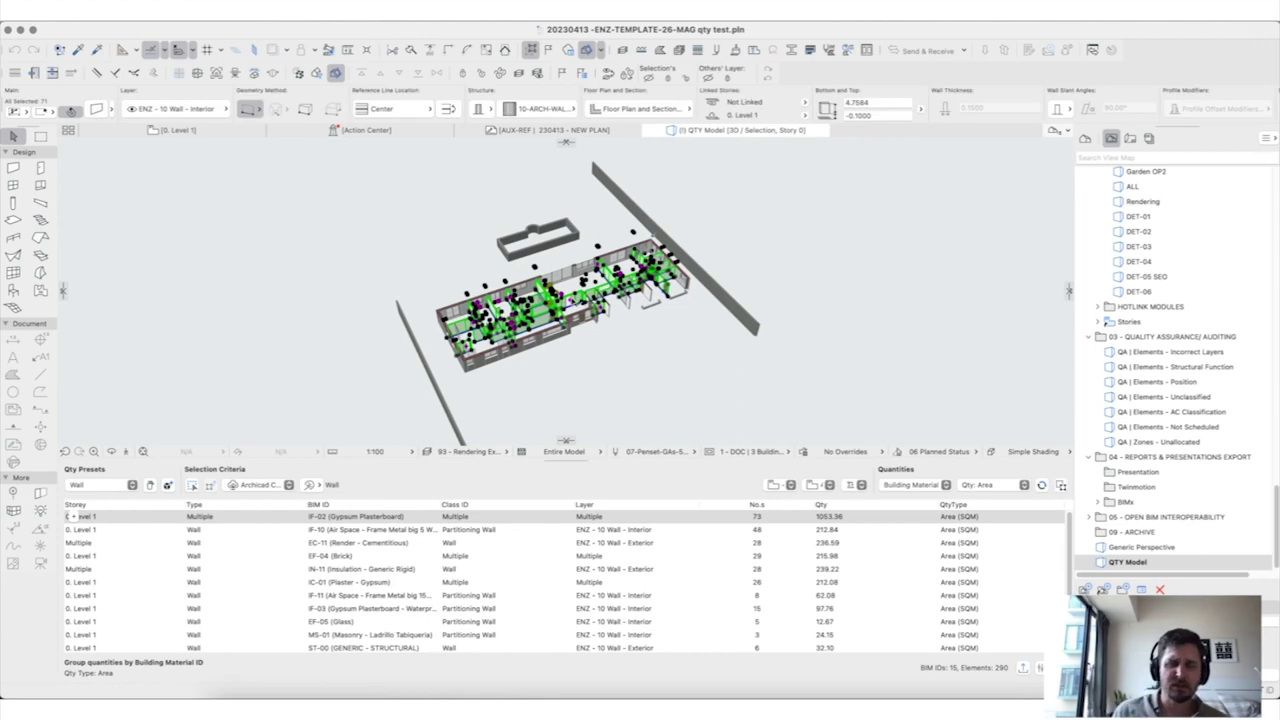
pyautogui.scroll(5, 573, 297)
pyautogui.press('F5')
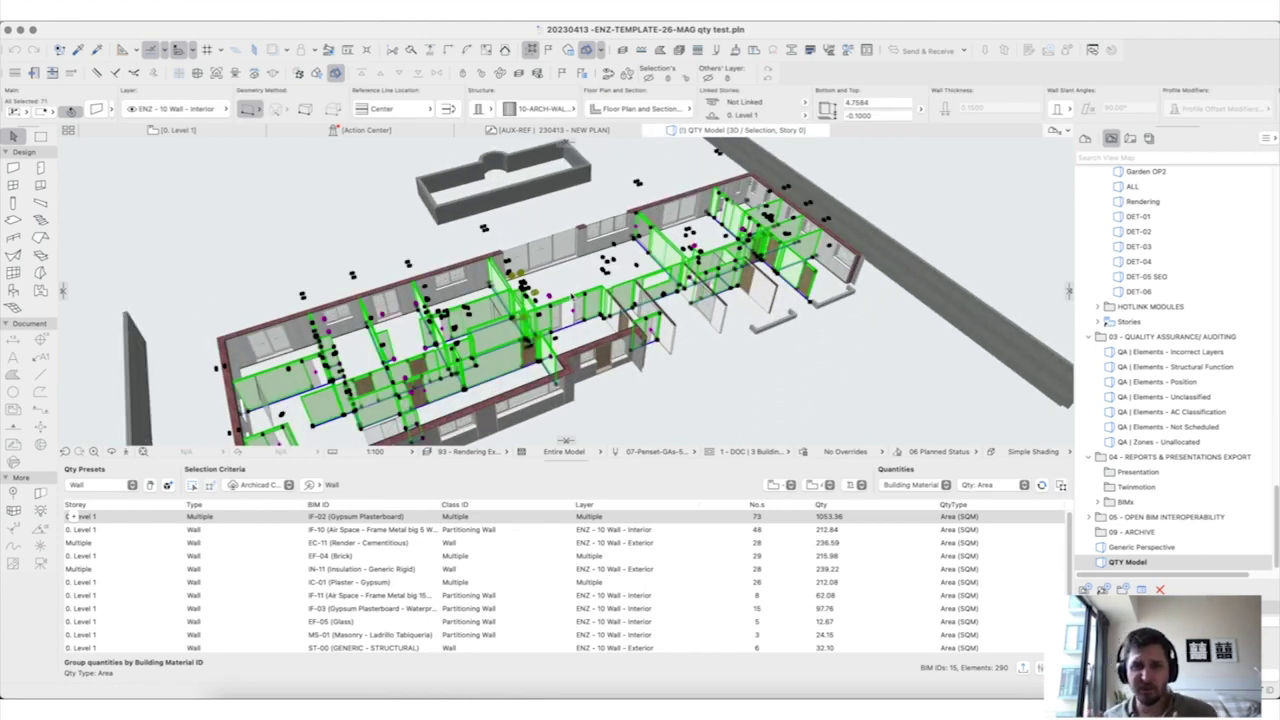
pyautogui.scroll(10, 675, 272)
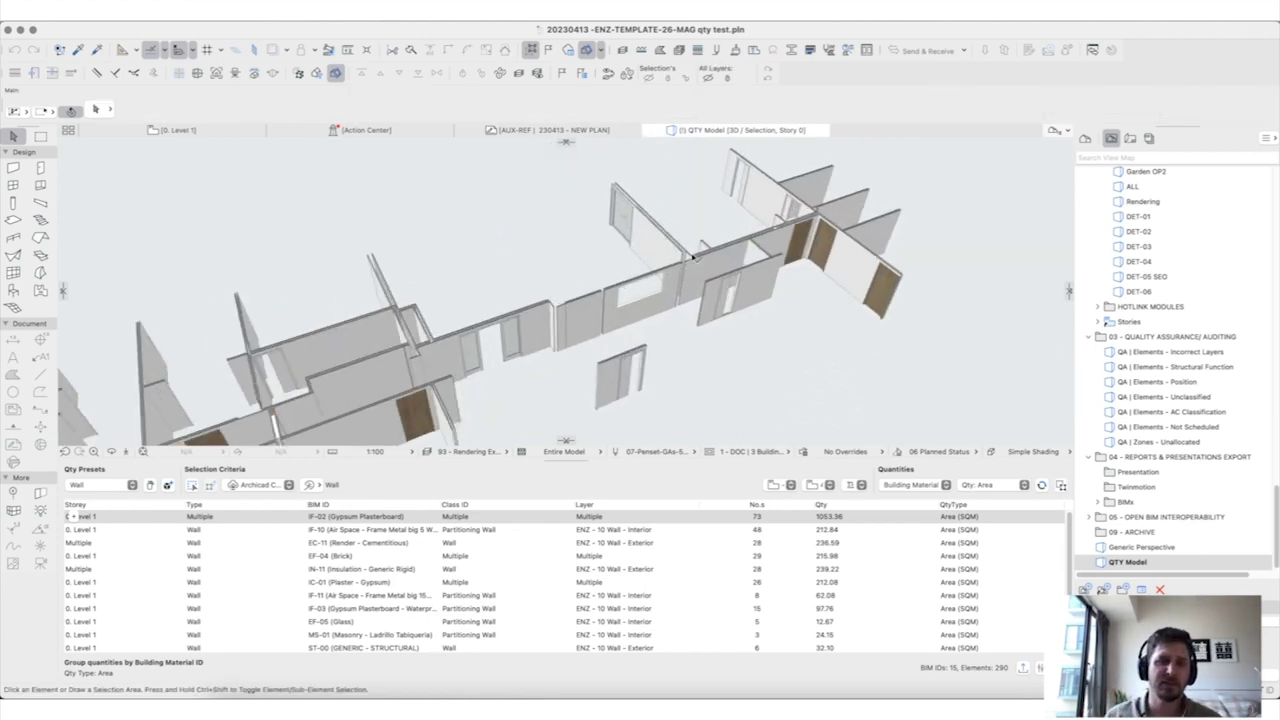
pyautogui.scroll(-5, 697, 263)
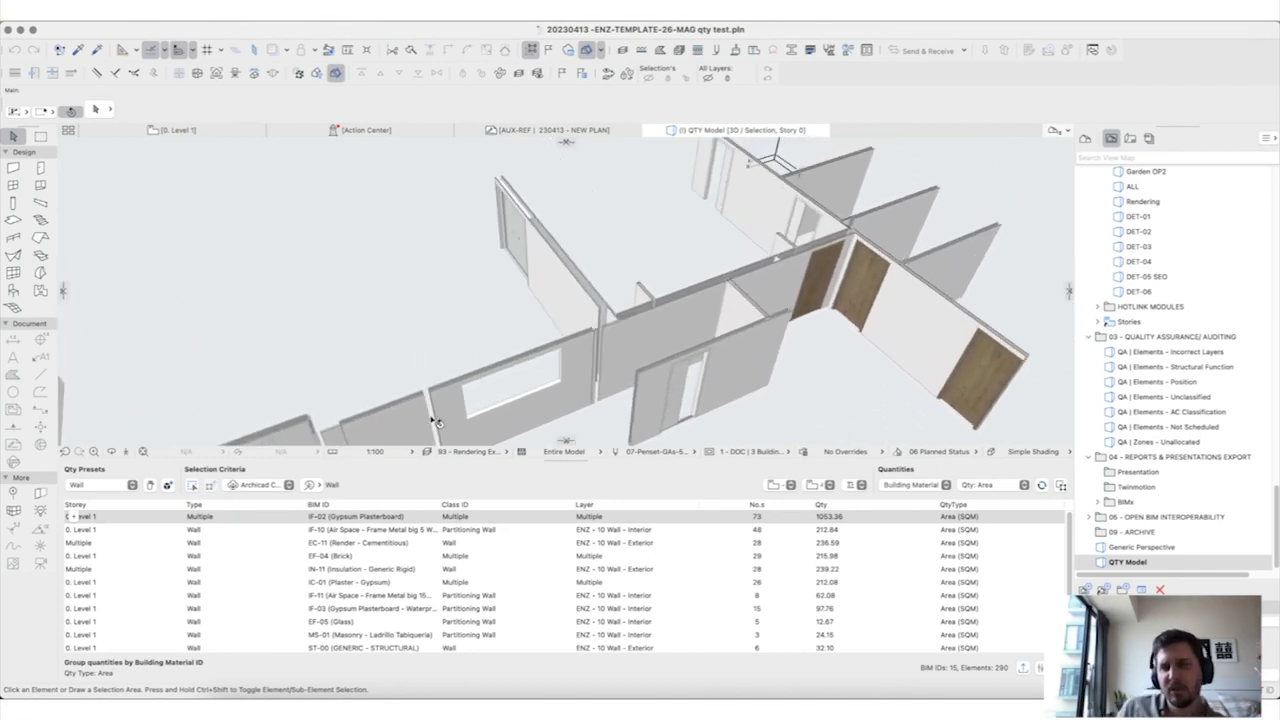
# Step: Filter quantities by model selection, pick two walls, and refresh the list
pyautogui.click(192, 486)
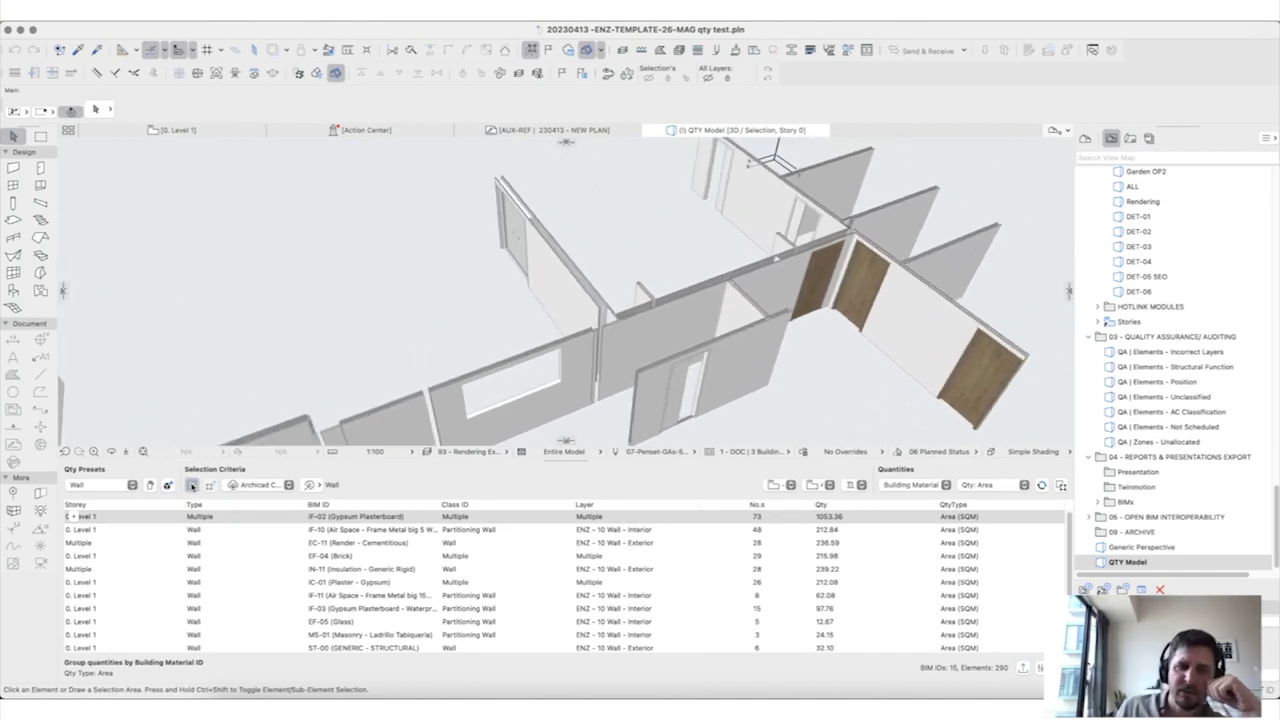
pyautogui.click(668, 337)
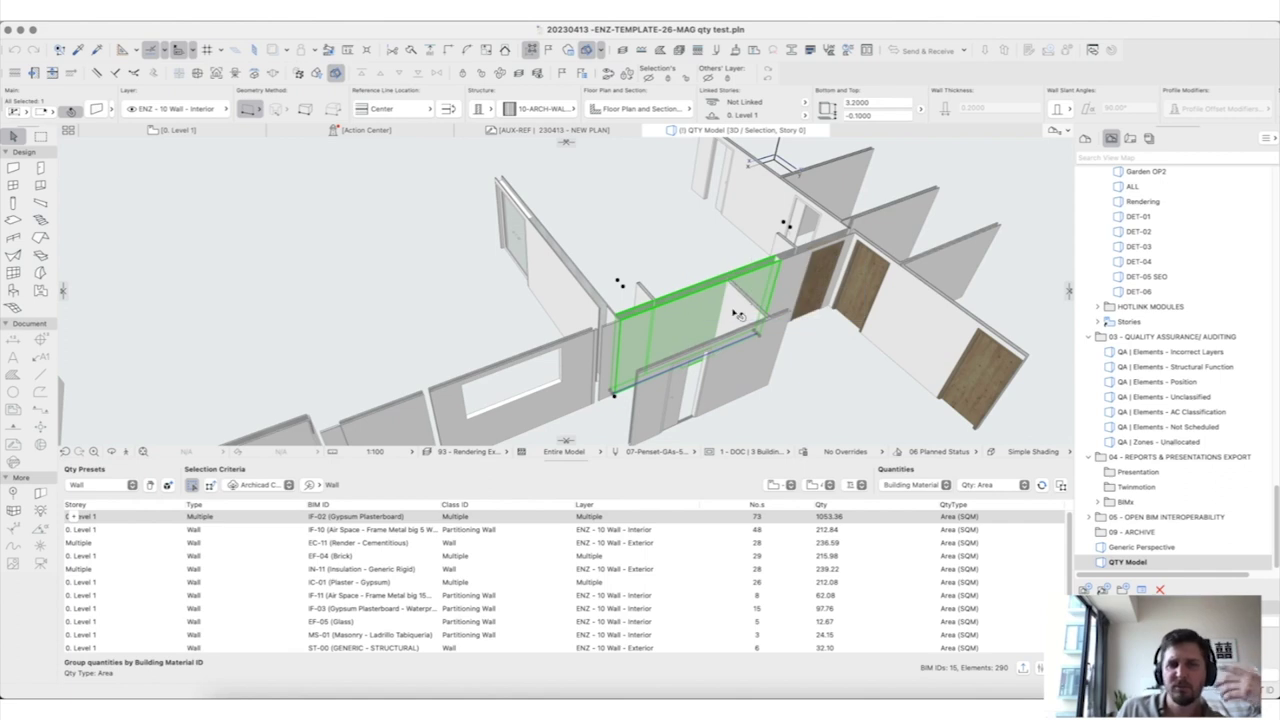
pyautogui.keyDown('shift'); pyautogui.click(728, 380); pyautogui.keyUp('shift')
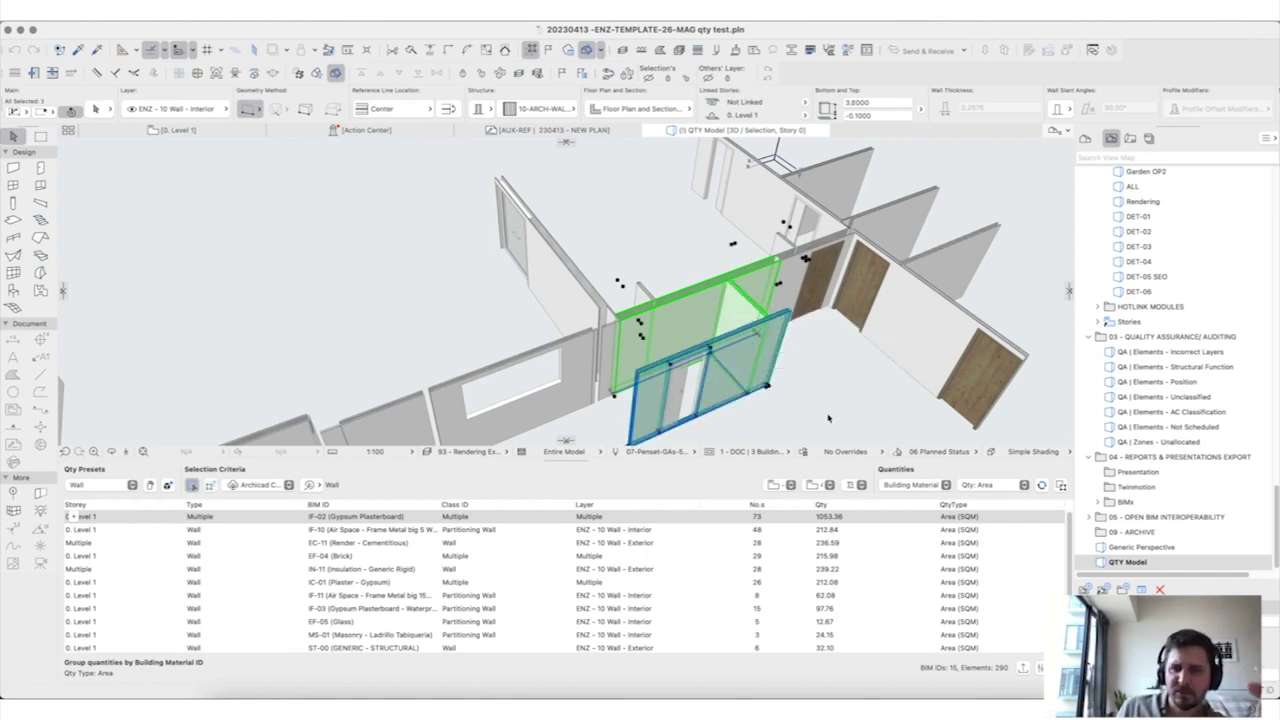
pyautogui.click(1061, 485)
pyautogui.click(1043, 485)
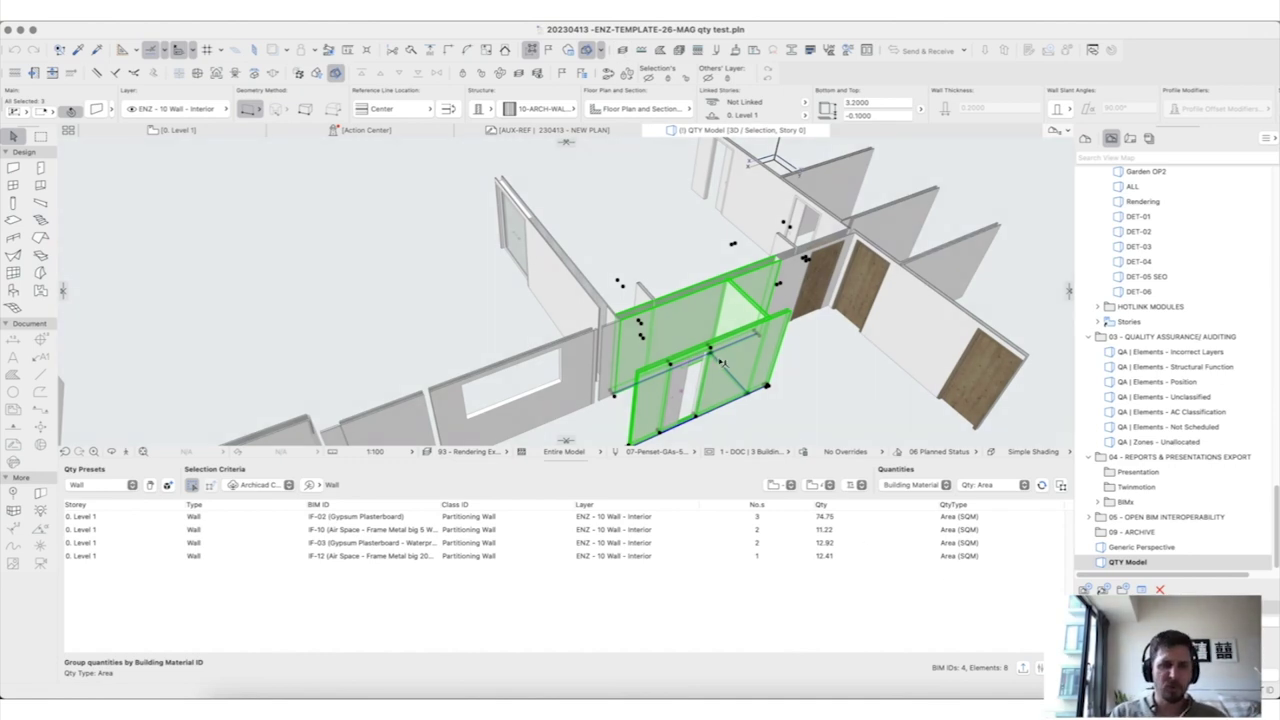
# Step: Add the narrow wall beside the green wall and the windowed wall to the selection
pyautogui.scroll(5, 686, 366)
pyautogui.keyDown('shift'); pyautogui.moveTo(733, 351); pyautogui.dragTo(500, 322, button='middle'); pyautogui.keyUp('shift')
pyautogui.keyDown('shift'); pyautogui.moveTo(517, 221); pyautogui.dragTo(530, 245, button='middle'); pyautogui.keyUp('shift')
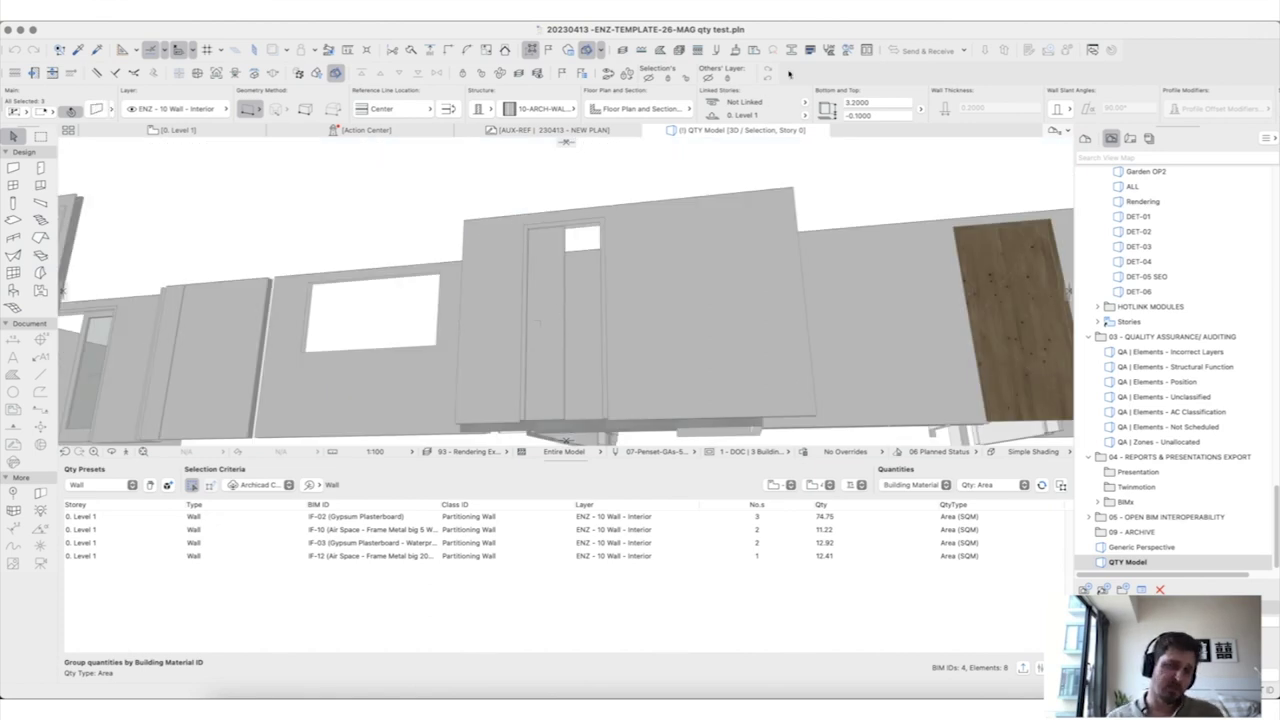
pyautogui.keyDown('shift'); pyautogui.moveTo(597, 343); pyautogui.dragTo(518, 266, button='middle'); pyautogui.keyUp('shift')
pyautogui.keyDown('shift'); pyautogui.click(521, 266); pyautogui.keyUp('shift')
pyautogui.keyDown('shift'); pyautogui.click(676, 301); pyautogui.keyUp('shift')
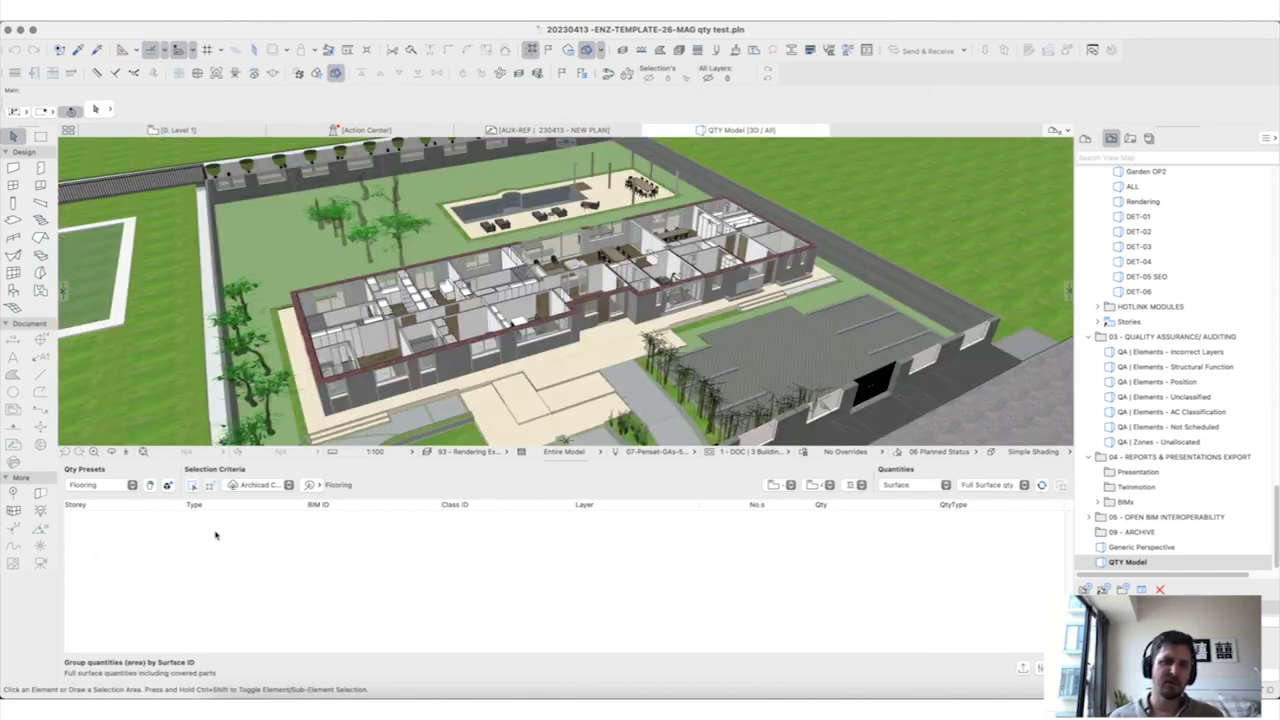
# Step: Reapply the quantity preset, orbit out to the whole building, and deselect everything
pyautogui.click(95, 485)
pyautogui.click(102, 513)
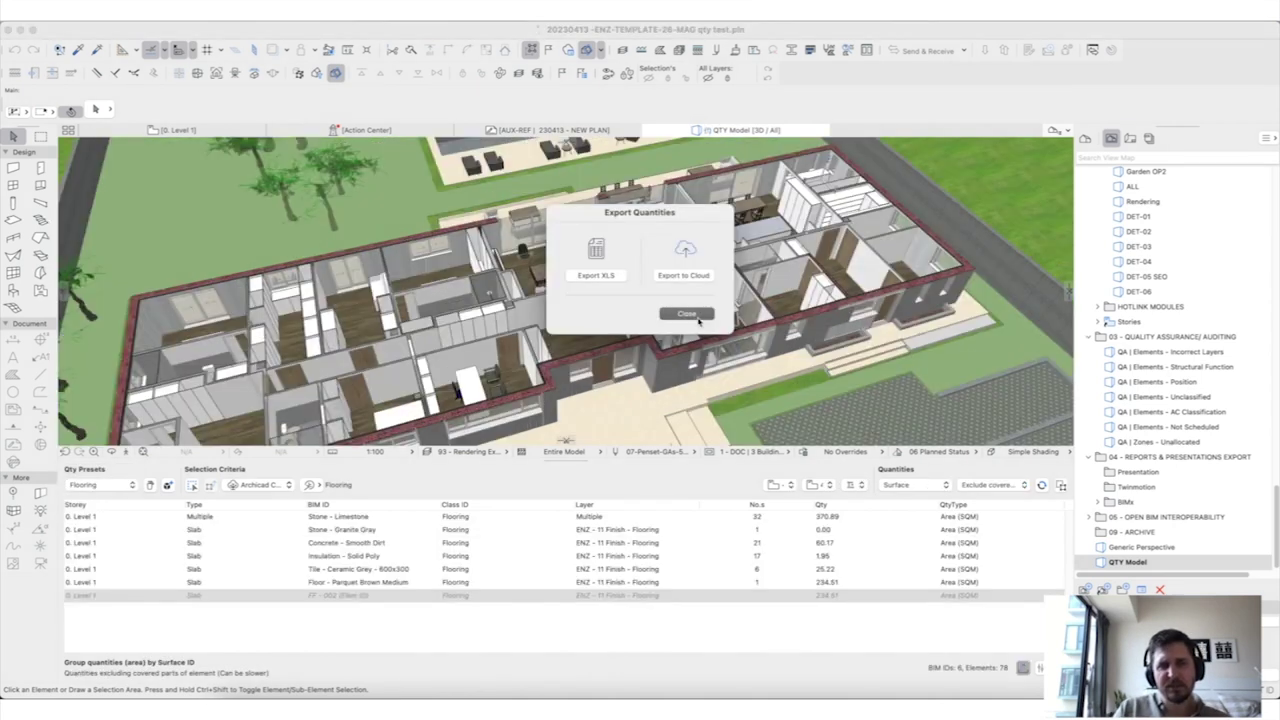
pyautogui.scroll(10, 555, 303)
pyautogui.scroll(-5, 558, 306)
pyautogui.keyDown('shift'); pyautogui.moveTo(562, 310); pyautogui.dragTo(594, 236, button='middle'); pyautogui.keyUp('shift')
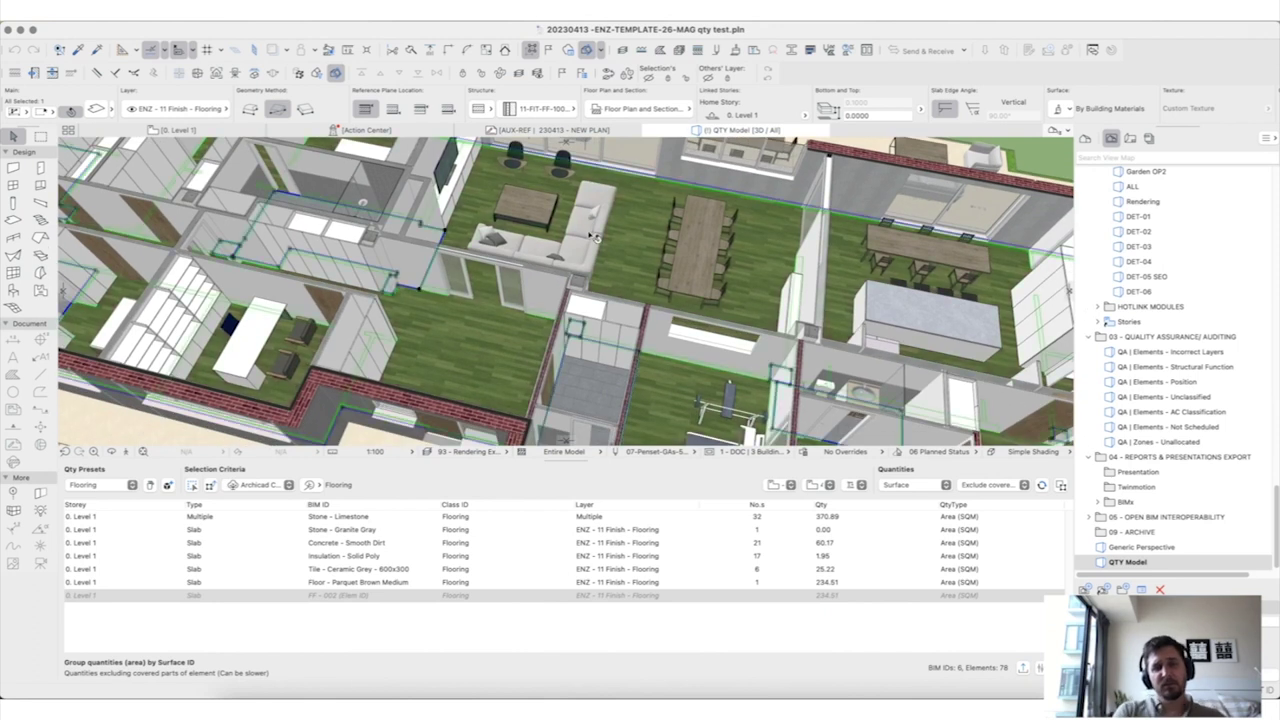
pyautogui.scroll(-5, 669, 355)
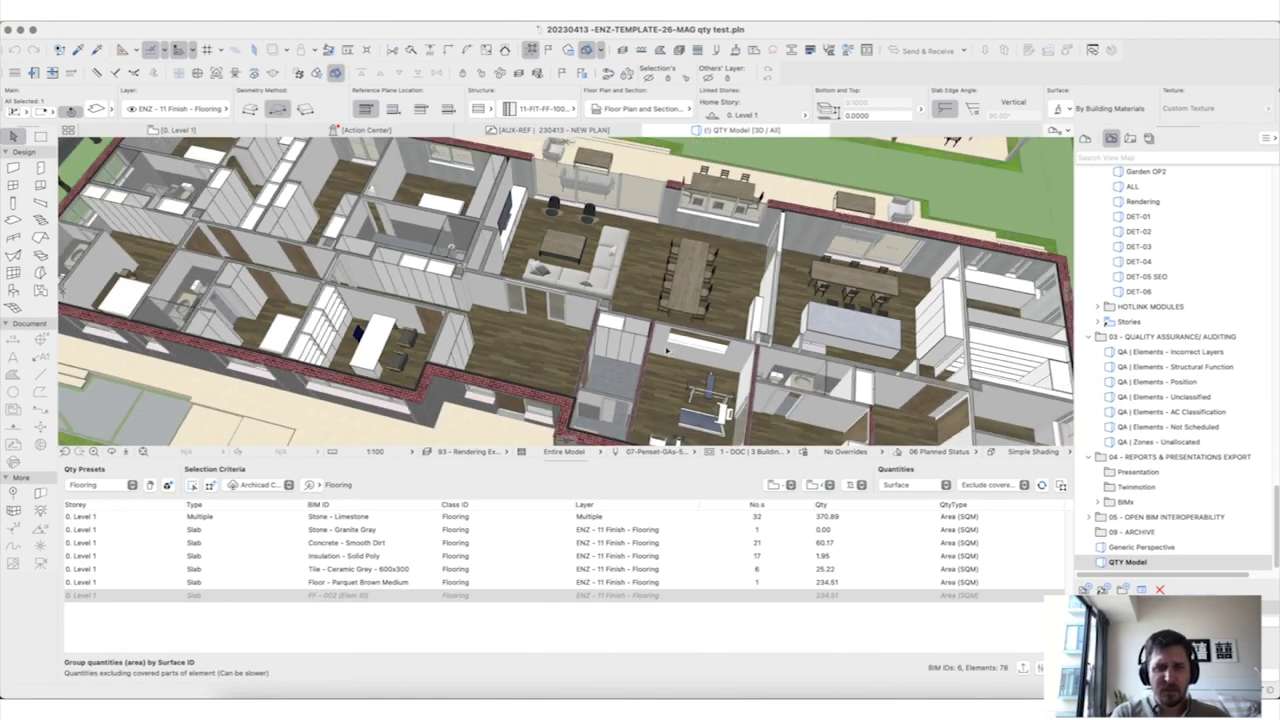
pyautogui.scroll(-5, 669, 350)
pyautogui.keyDown('shift'); pyautogui.moveTo(669, 350); pyautogui.dragTo(760, 360, button='middle'); pyautogui.keyUp('shift')
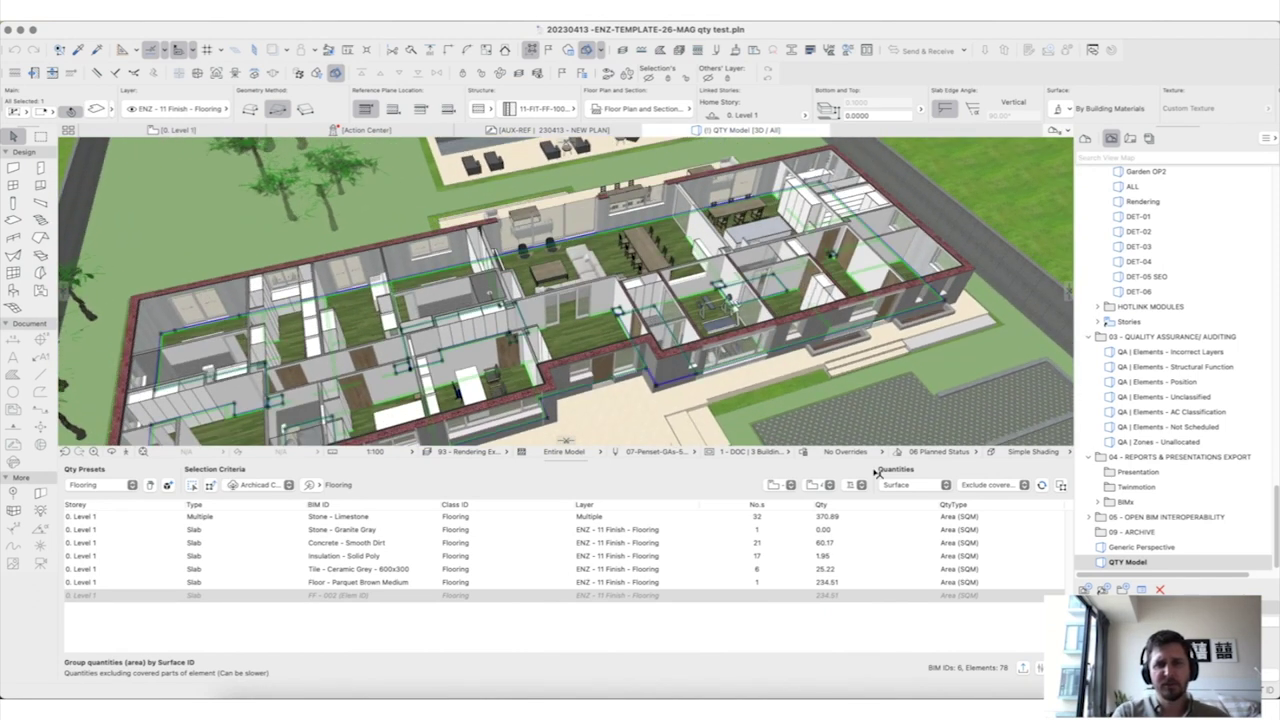
pyautogui.press('Escape')
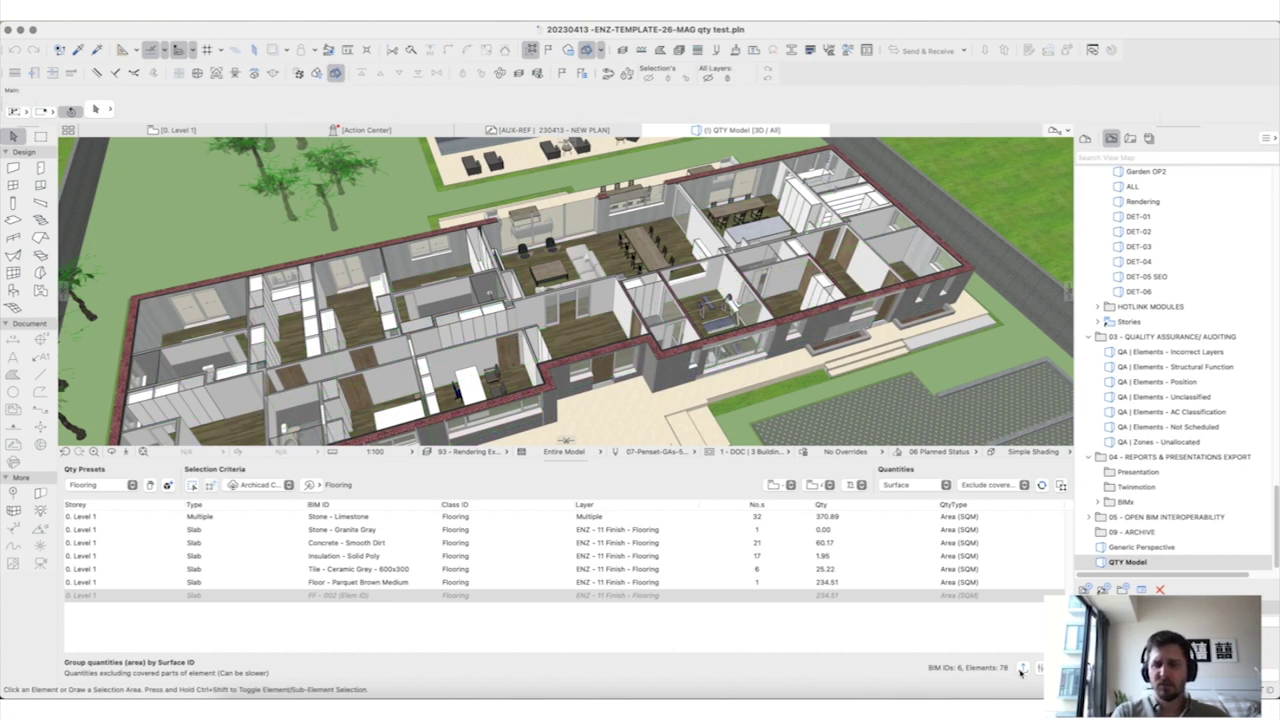
# Step: Export the flooring quantities as XLS into QTY tool/Video, replacing the existing file
pyautogui.click(1022, 668)
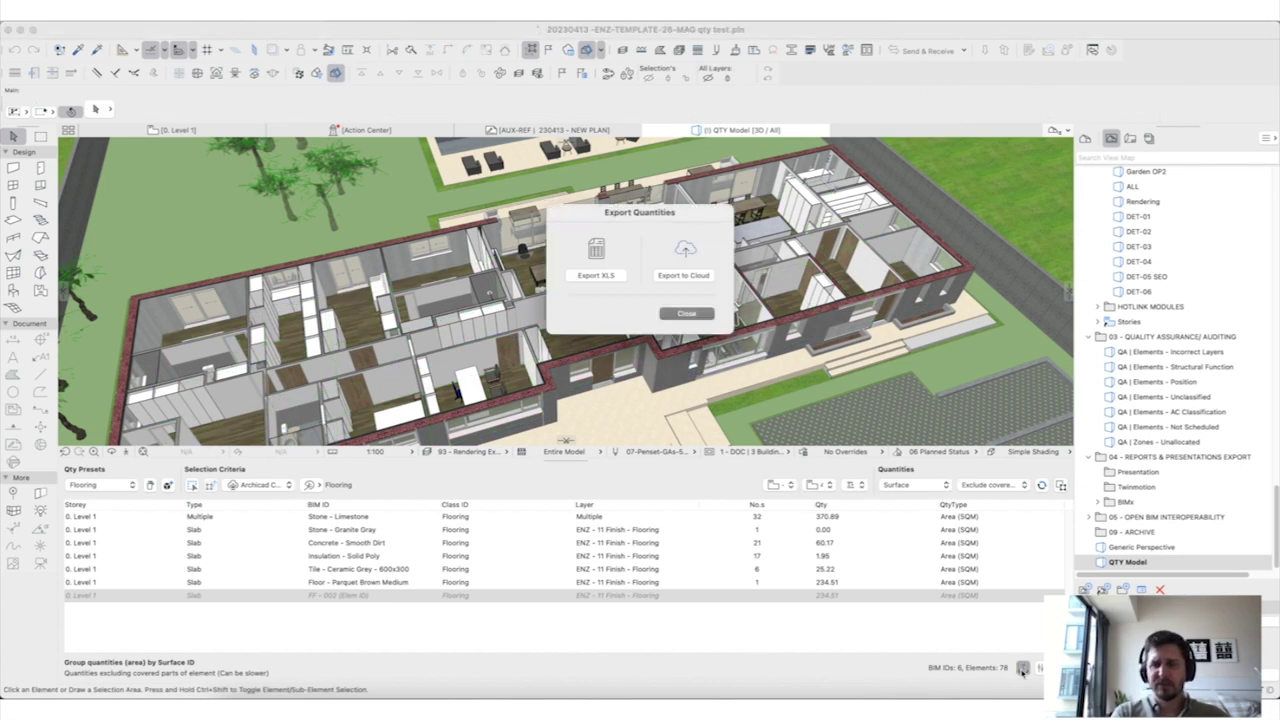
pyautogui.click(613, 280)
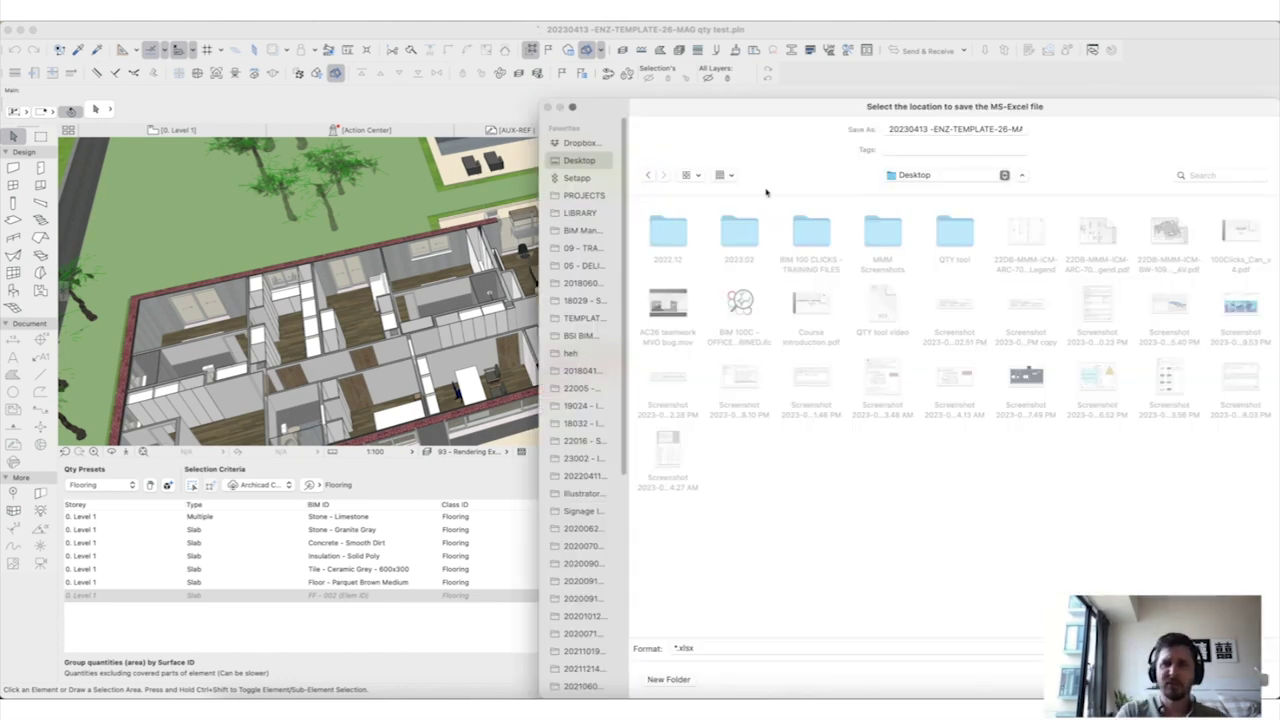
pyautogui.doubleClick(940, 232)
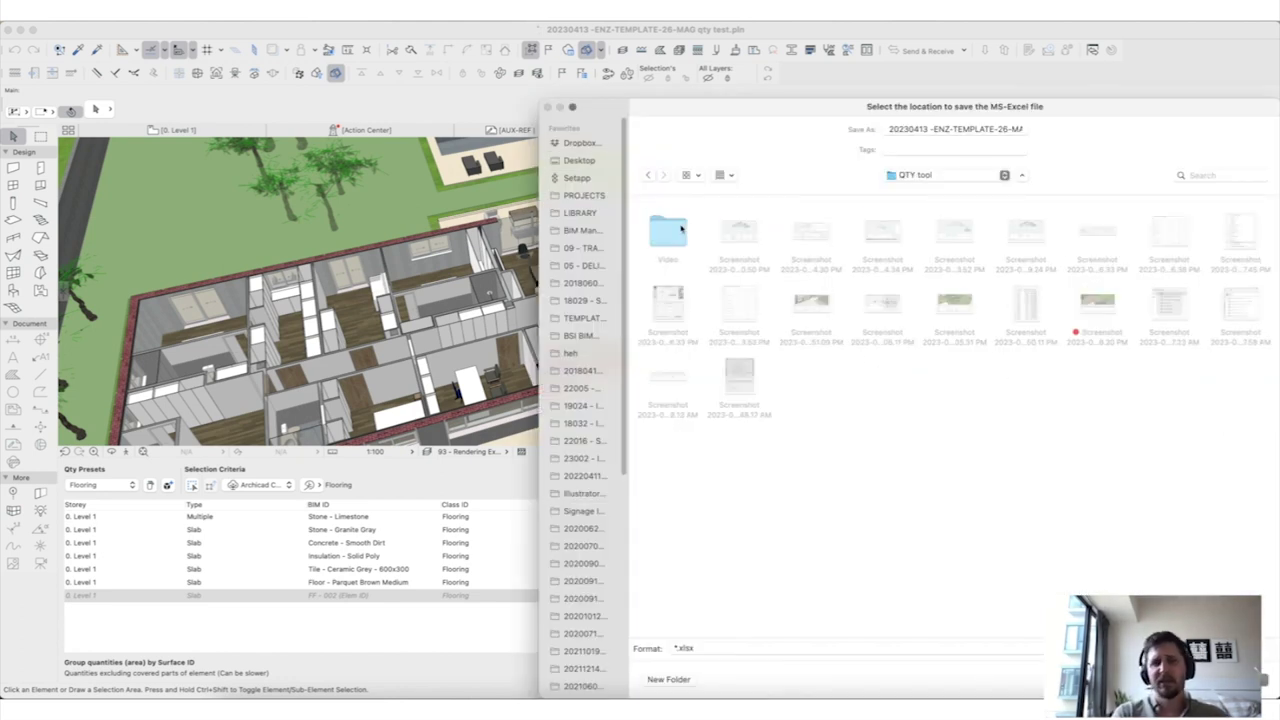
pyautogui.doubleClick(681, 230)
pyautogui.press('Return')
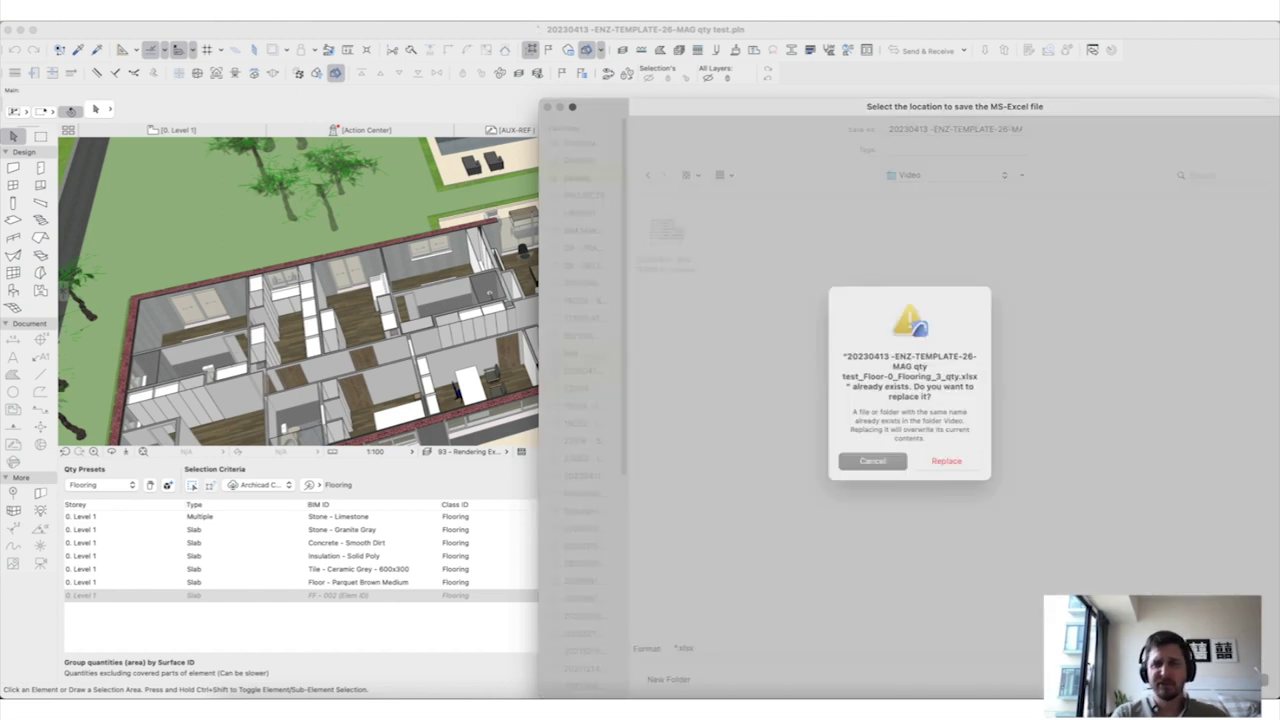
pyautogui.click(945, 476)
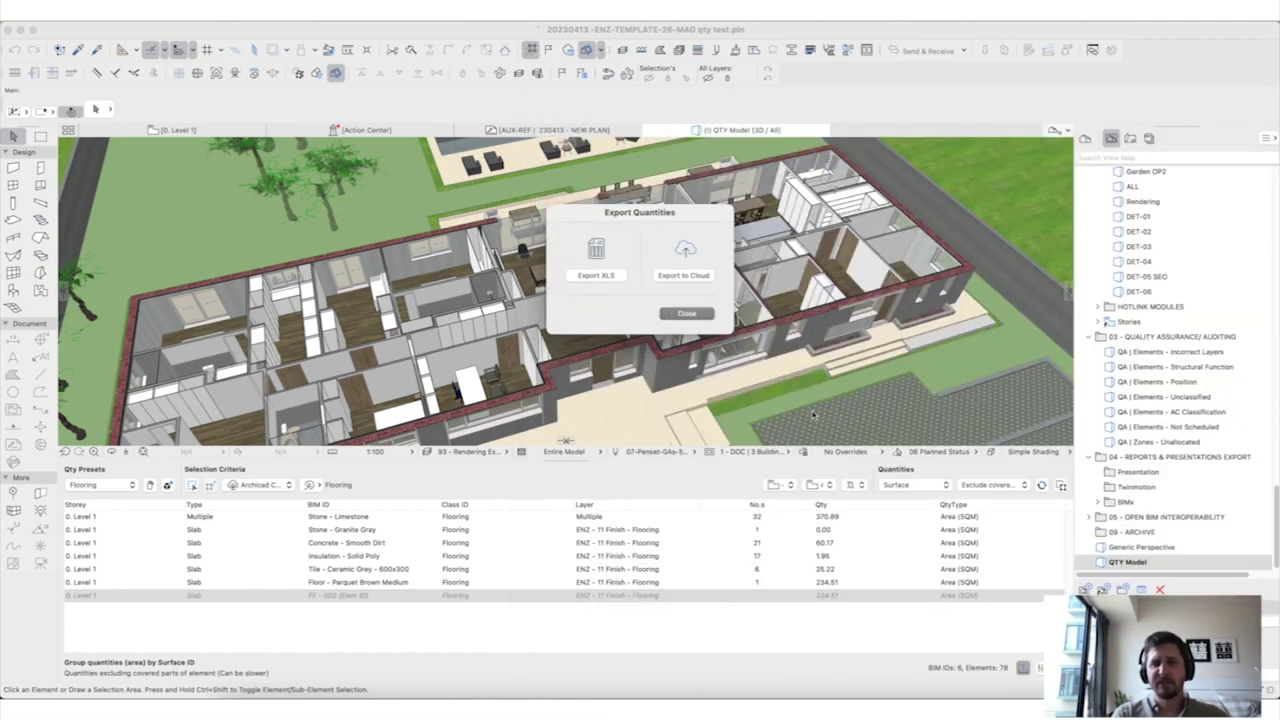
pyautogui.click(698, 318)
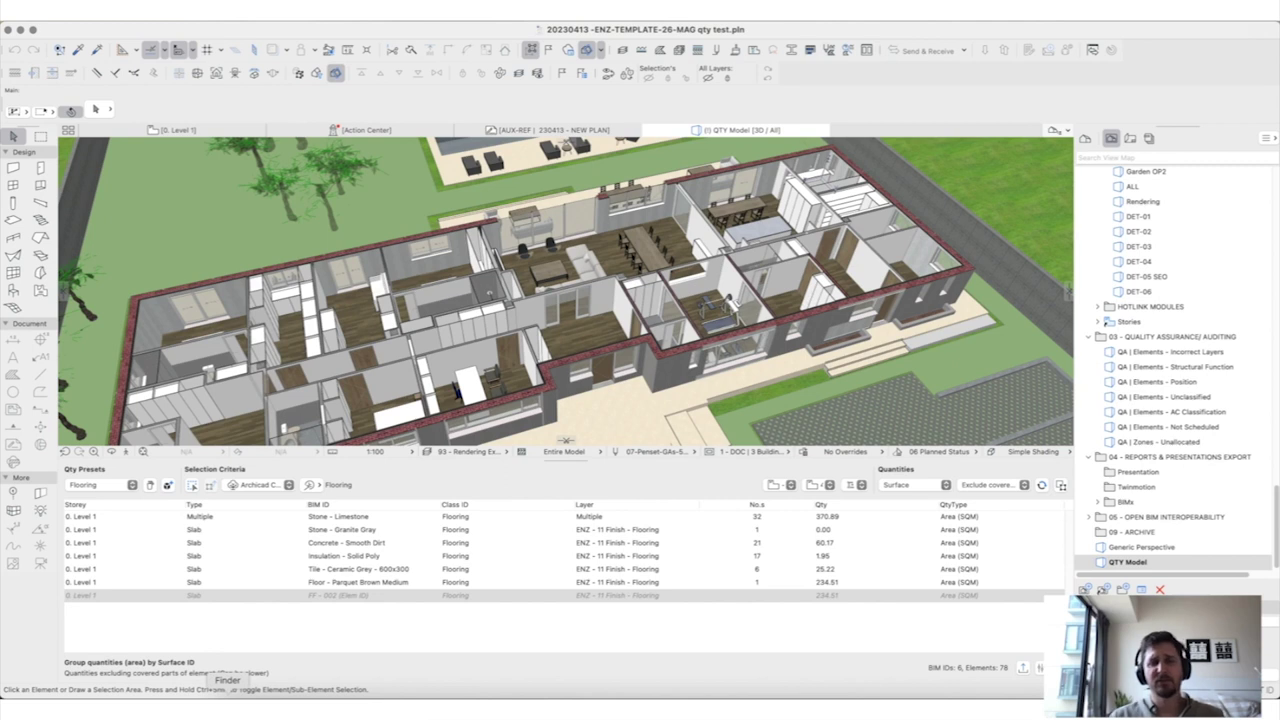
# Step: Open the exported flooring xlsx from the QTY tool/Video folder in Excel
pyautogui.click(170, 708)
pyautogui.click(352, 158)
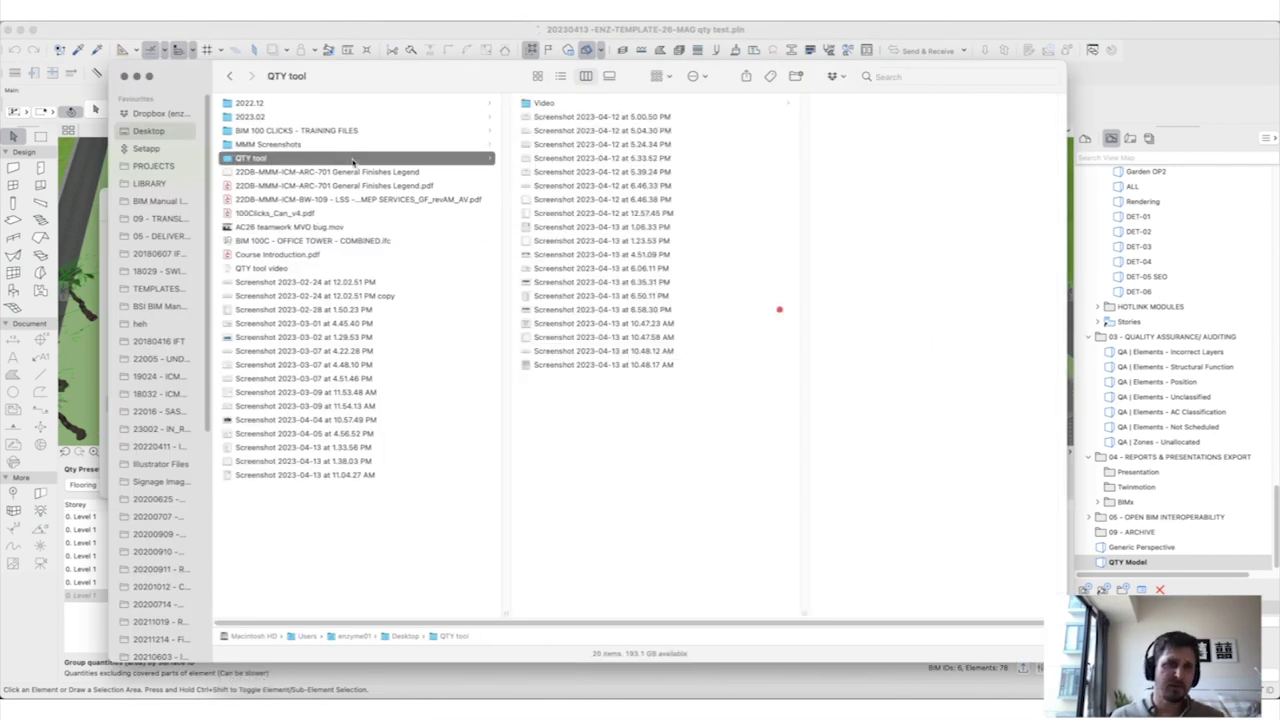
pyautogui.click(585, 103)
pyautogui.click(860, 103)
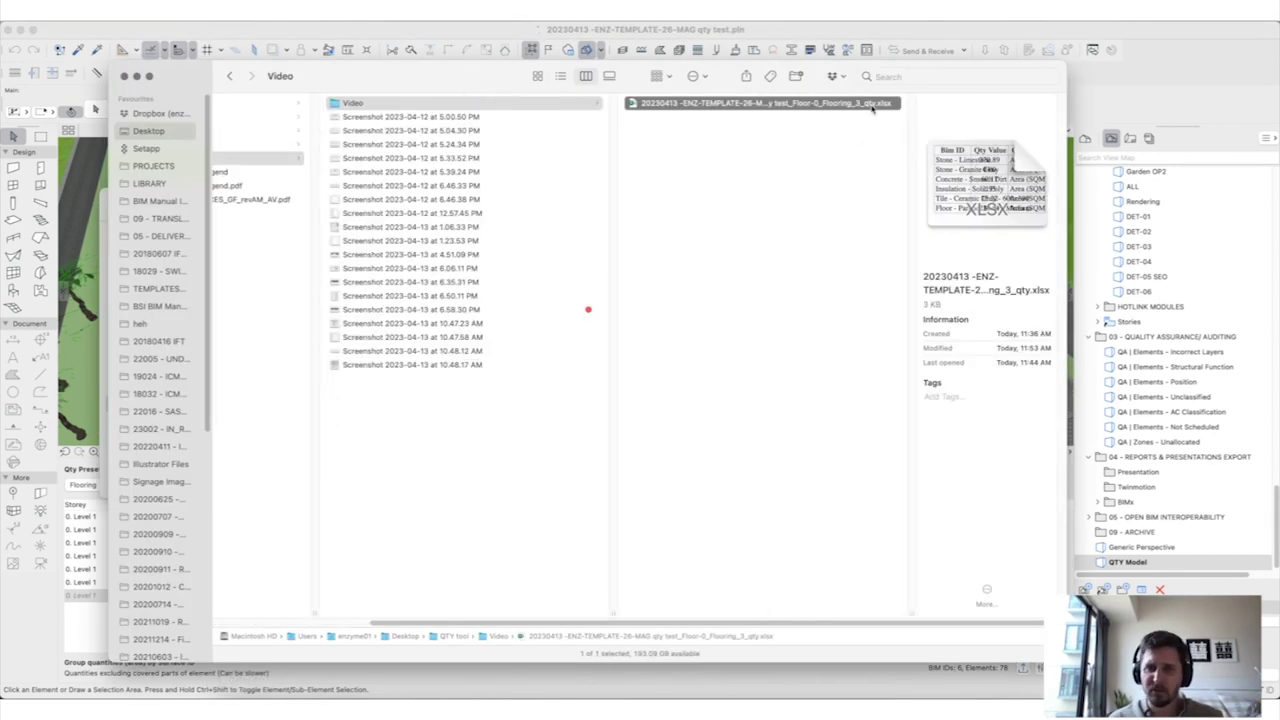
pyautogui.doubleClick(860, 103)
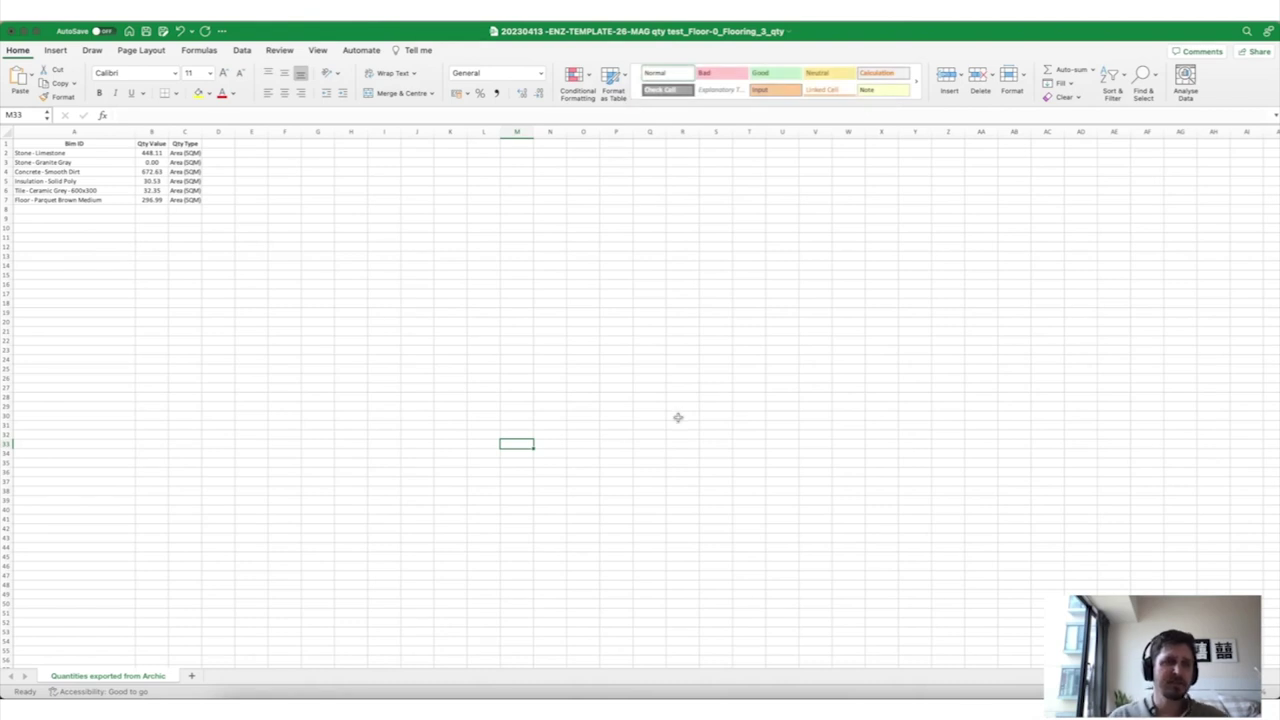
# Step: Check rows A8, A7 and A3 (Stone - Granite Gray) in Excel, then orbit the Archicad floors
pyautogui.click(87, 218)
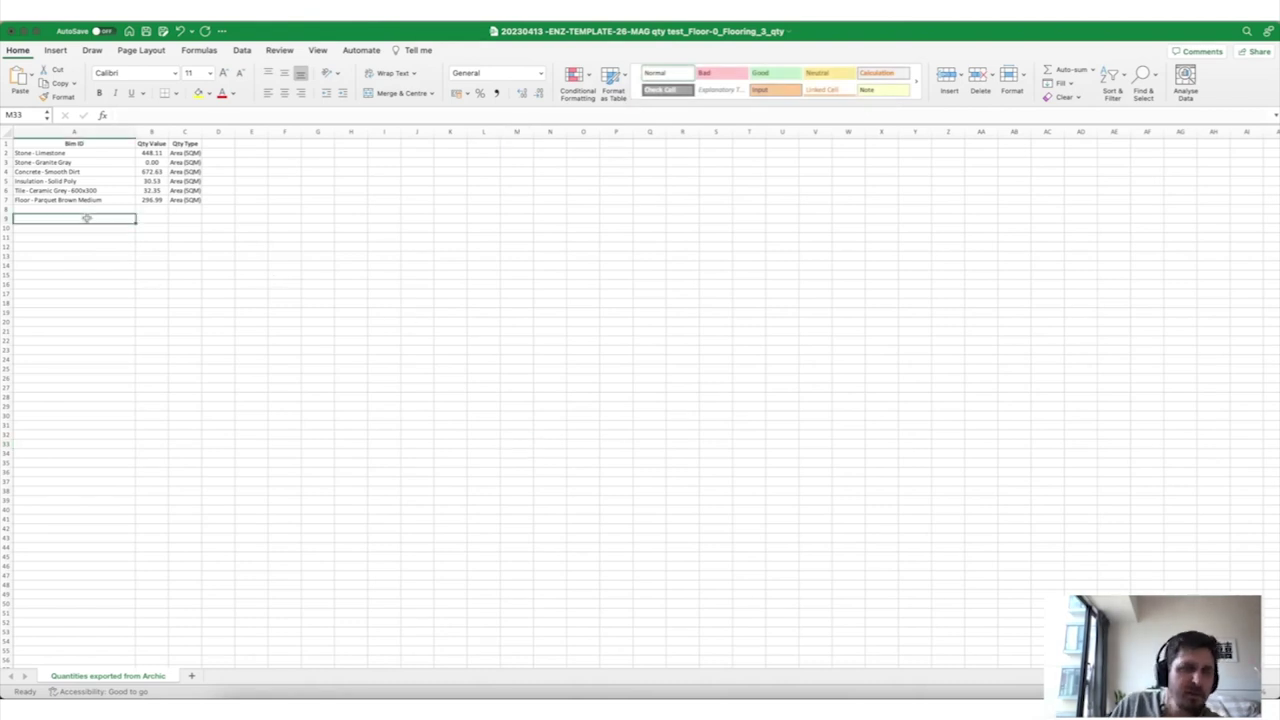
pyautogui.click(88, 201)
pyautogui.click(89, 161)
pyautogui.keyDown('ctrl'); pyautogui.scroll(5, 640, 400); pyautogui.keyUp('ctrl')
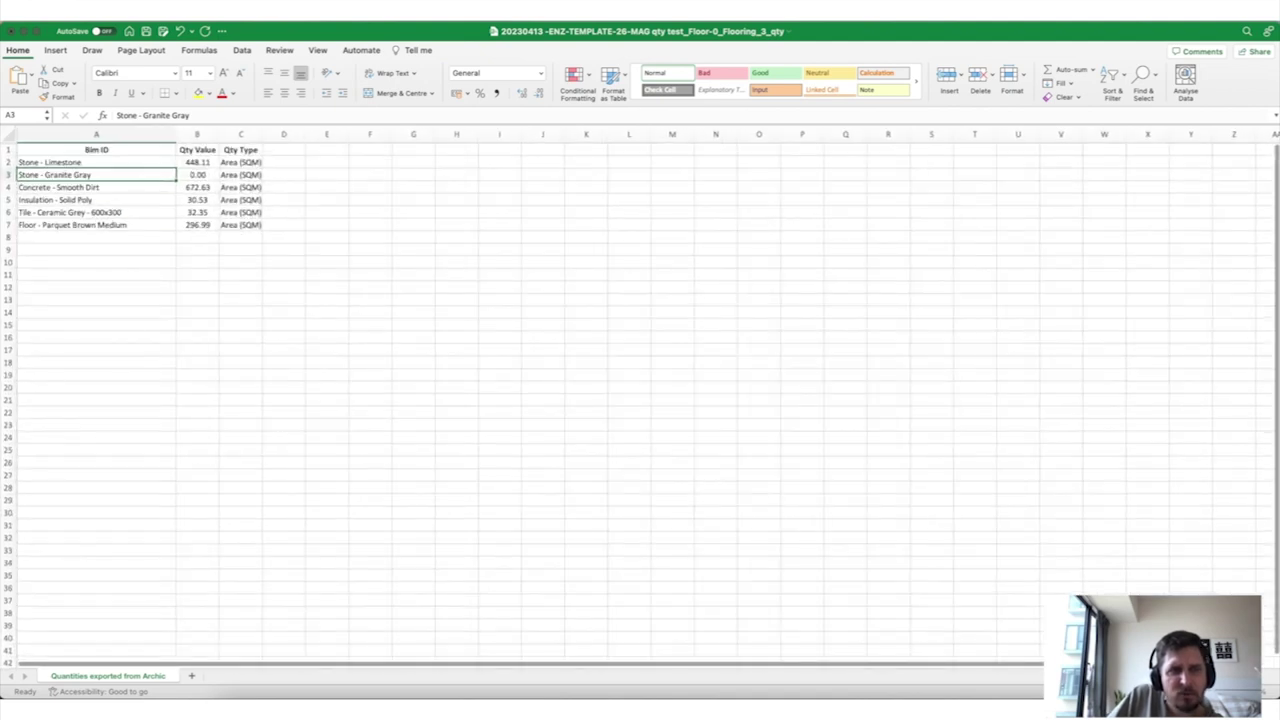
pyautogui.keyDown('ctrl'); pyautogui.scroll(-5, 171, 460); pyautogui.keyUp('ctrl')
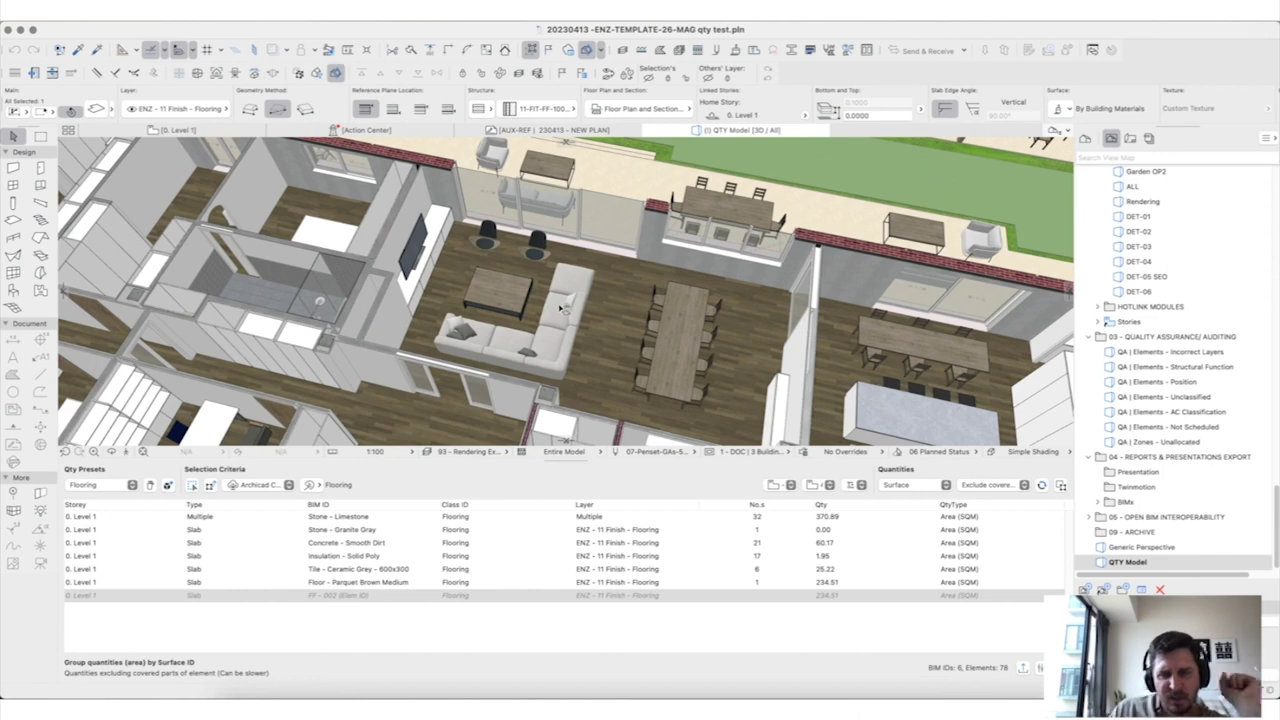
pyautogui.keyDown('shift'); pyautogui.moveTo(563, 310); pyautogui.dragTo(595, 237, button='middle'); pyautogui.keyUp('shift')
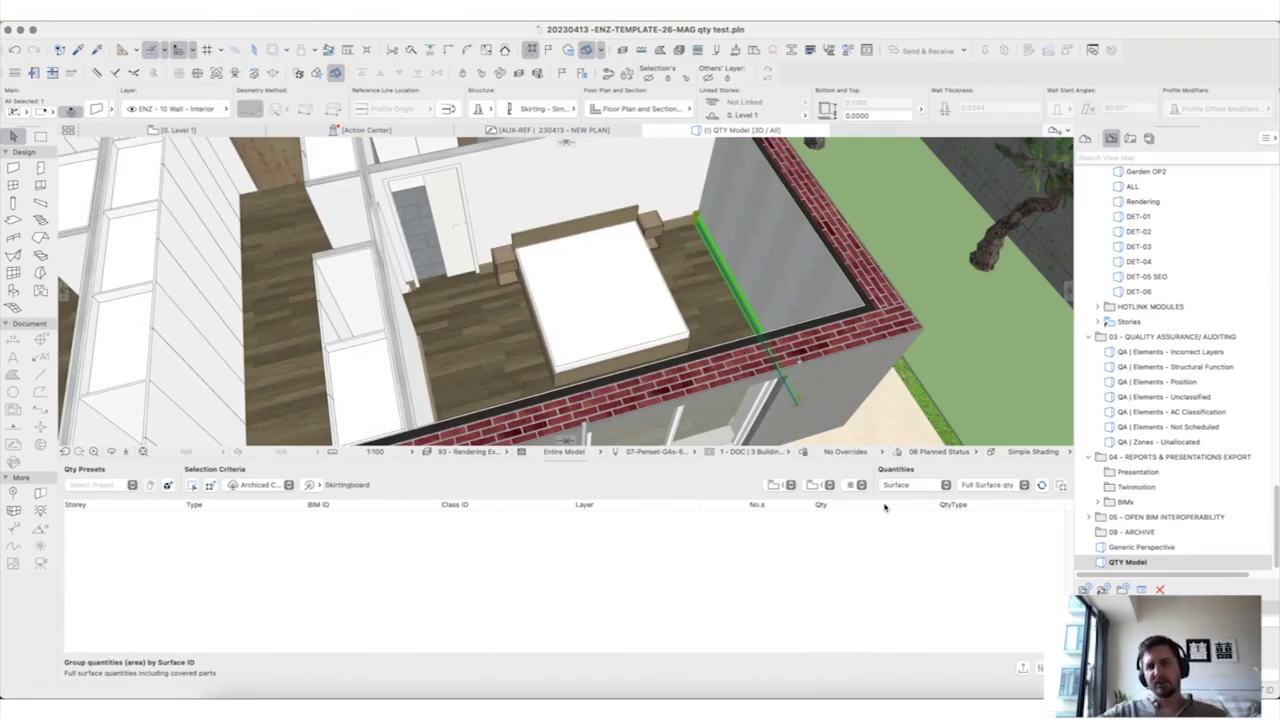
# Step: Switch Skirtingboard quantities to Element, group by Classification, and refresh to 1.97 SQM
pyautogui.click(899, 487)
pyautogui.click(922, 462)
pyautogui.click(972, 487)
pyautogui.click(992, 511)
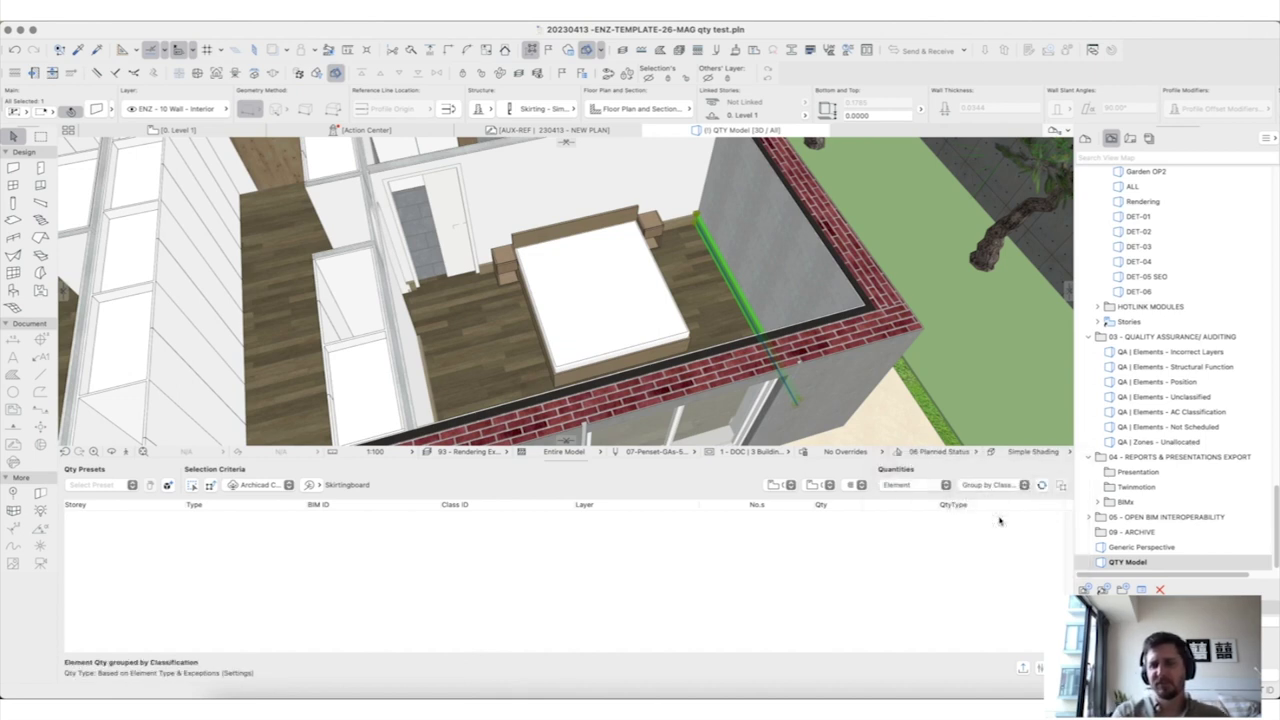
pyautogui.click(1041, 485)
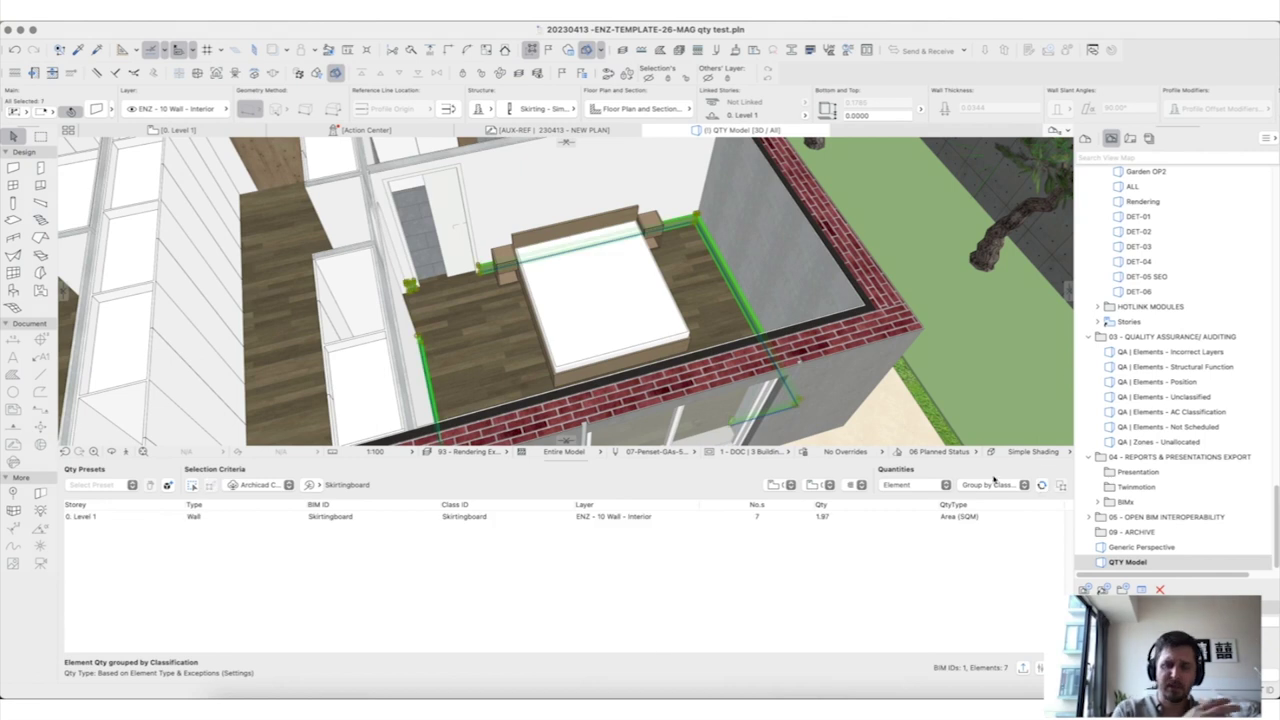
pyautogui.hscroll(5, 444, 318)
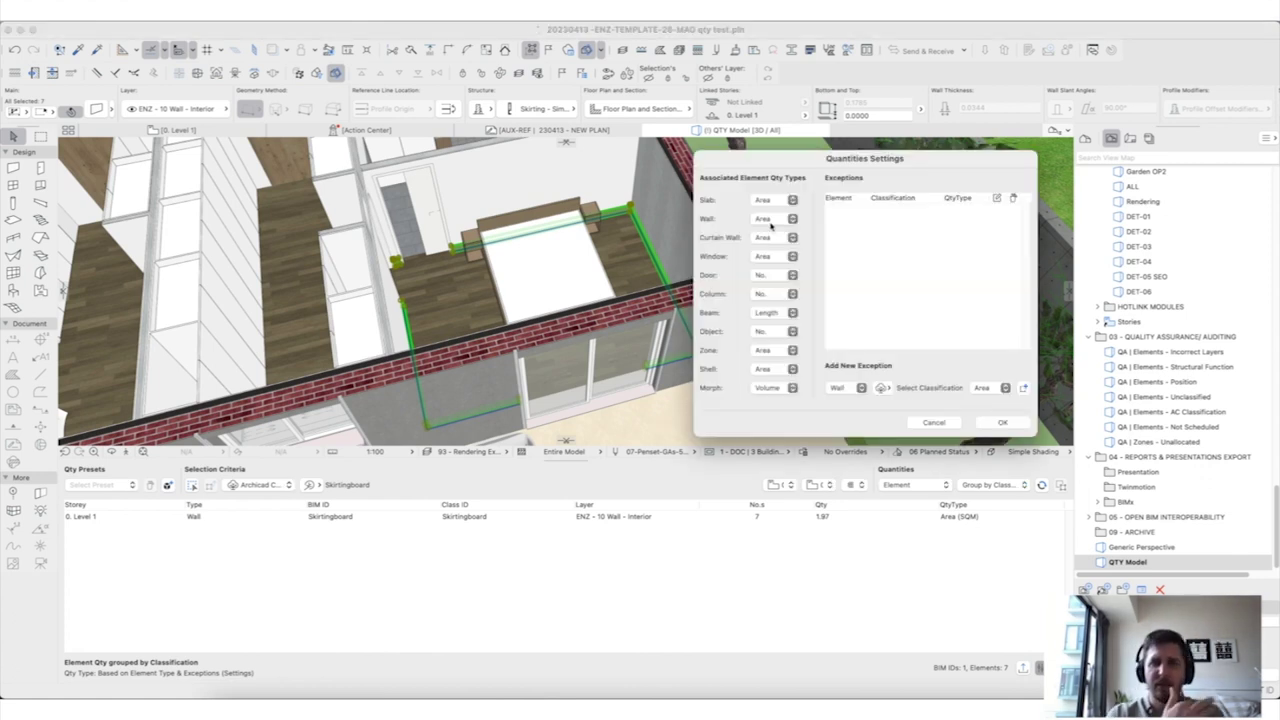
# Step: Start a Wall exception classified as Covering > Skirtingboard in the Archicad Classification
pyautogui.click(778, 219)
pyautogui.click(786, 221)
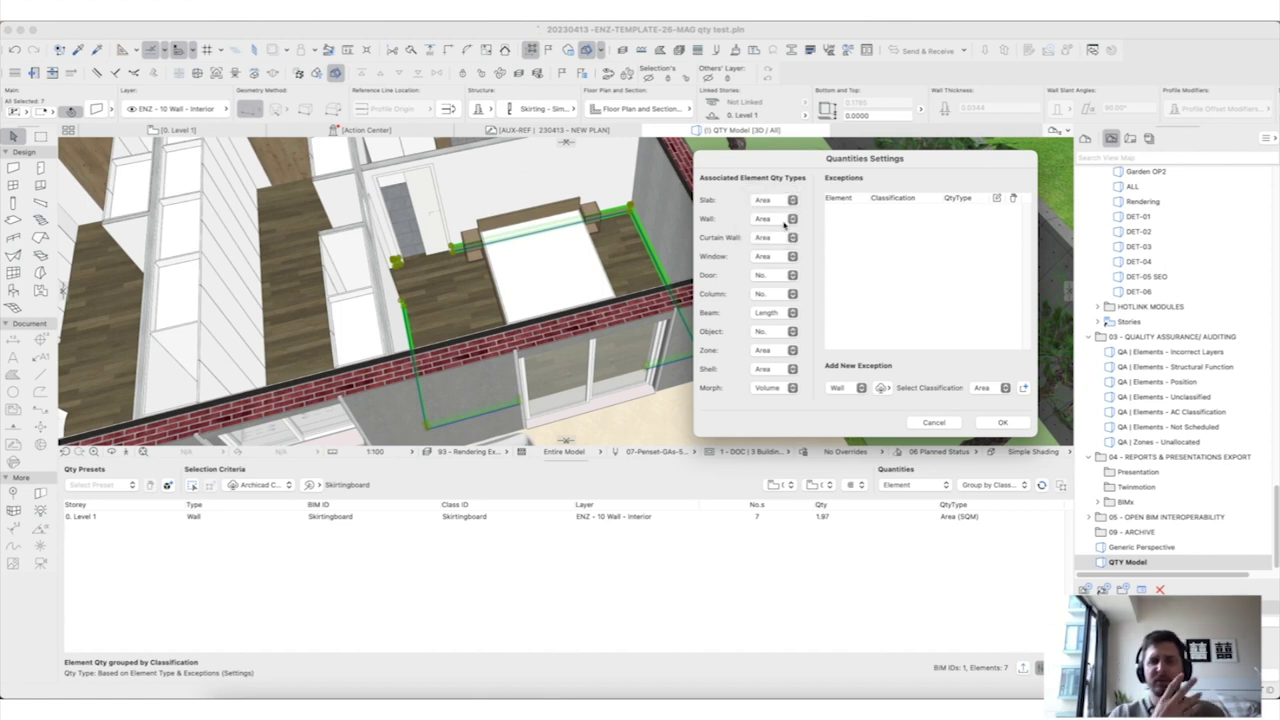
pyautogui.click(881, 388)
pyautogui.click(900, 403)
pyautogui.click(909, 448)
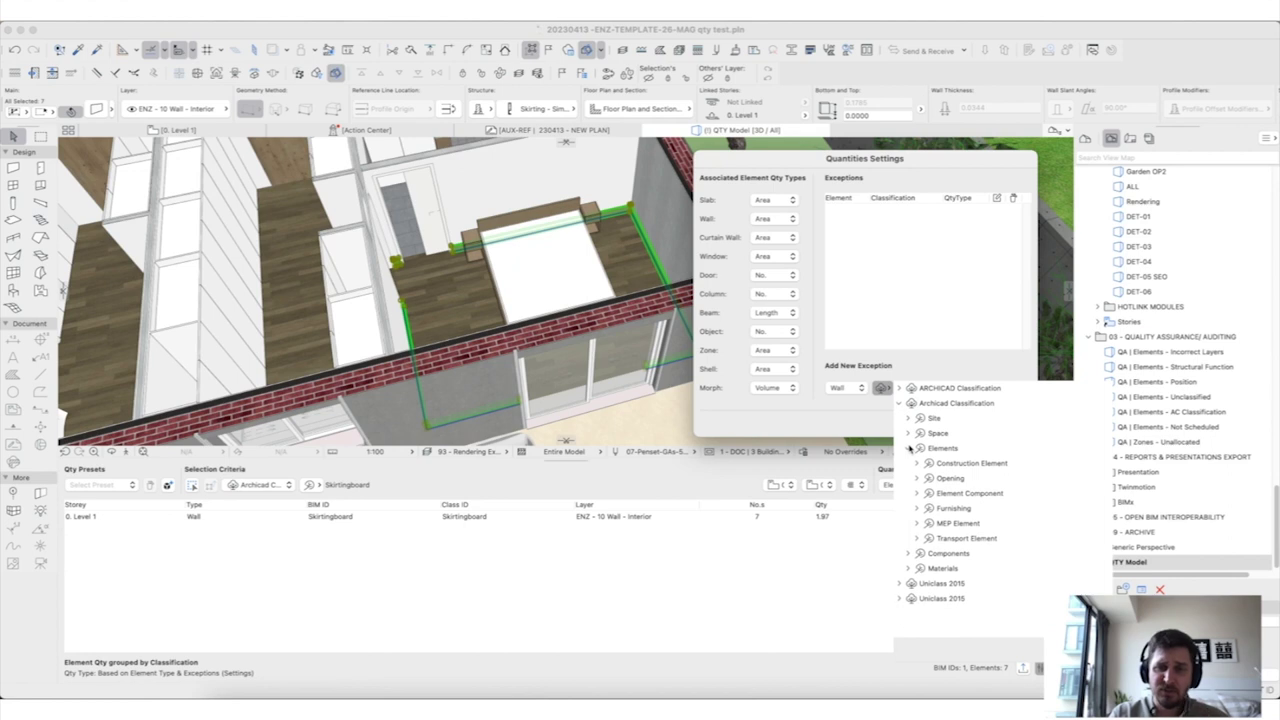
pyautogui.click(916, 463)
pyautogui.scroll(-5, 960, 520)
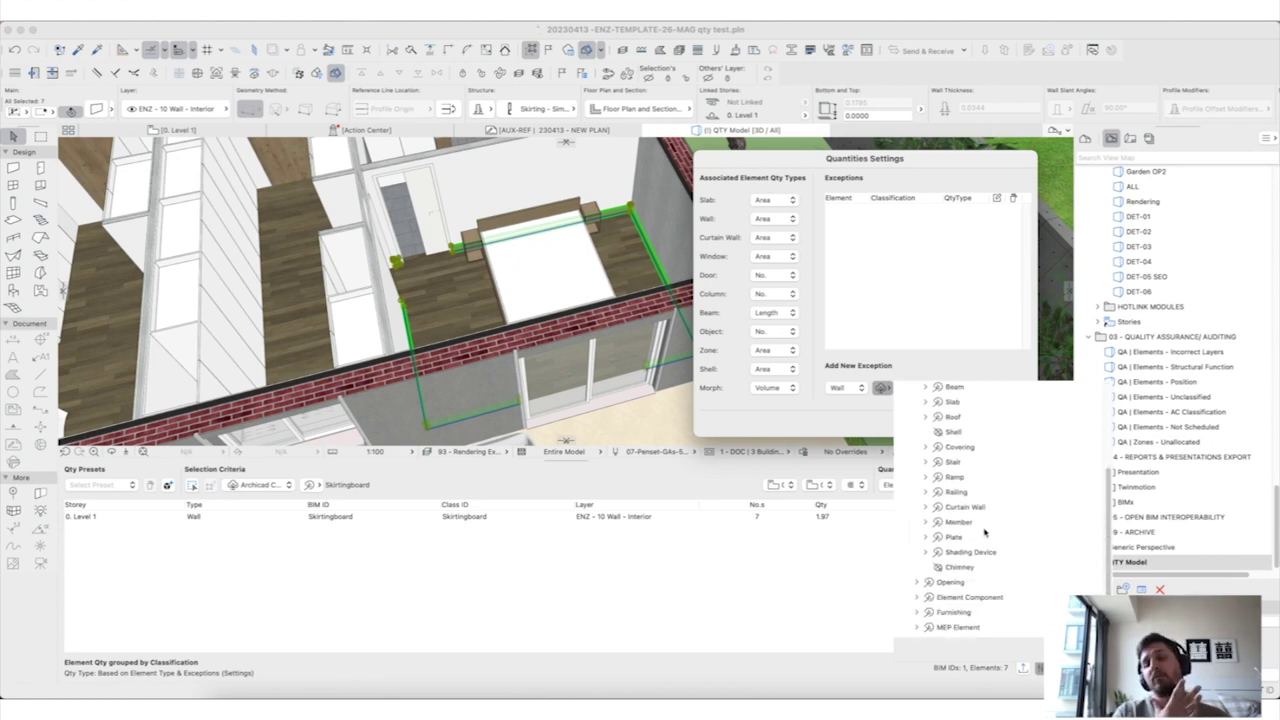
pyautogui.scroll(1, 985, 532)
pyautogui.click(925, 456)
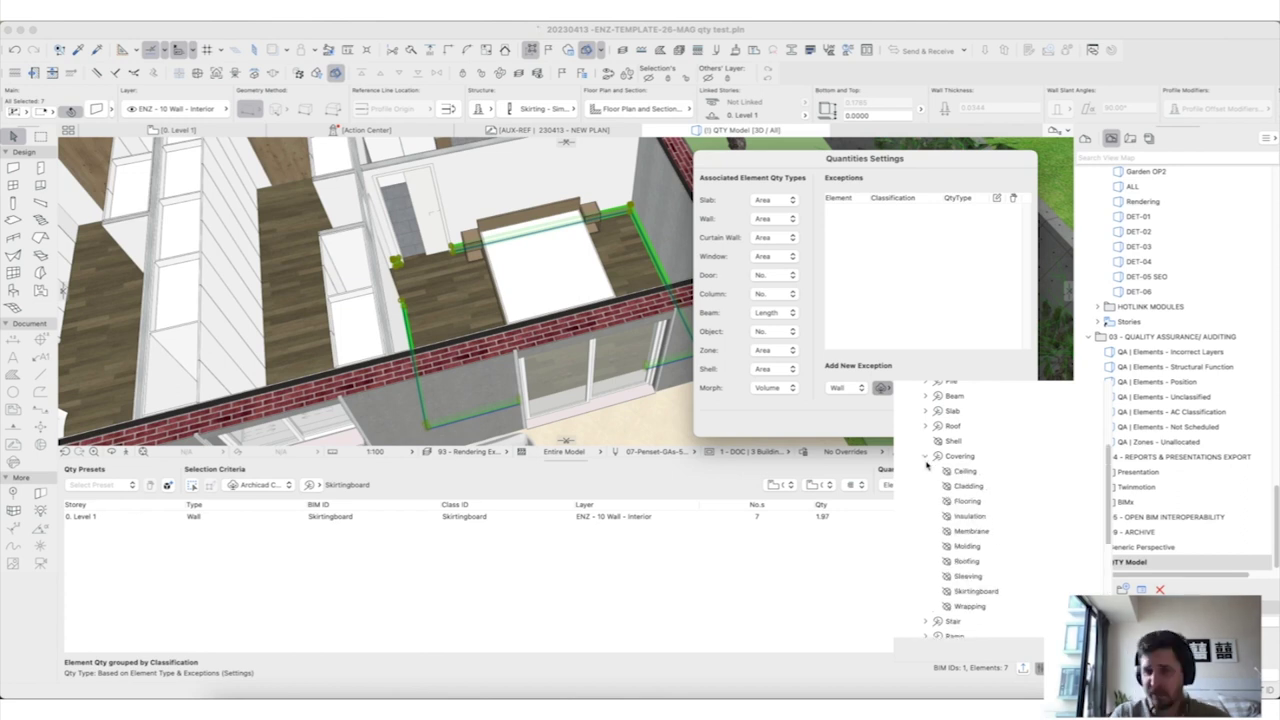
pyautogui.click(999, 592)
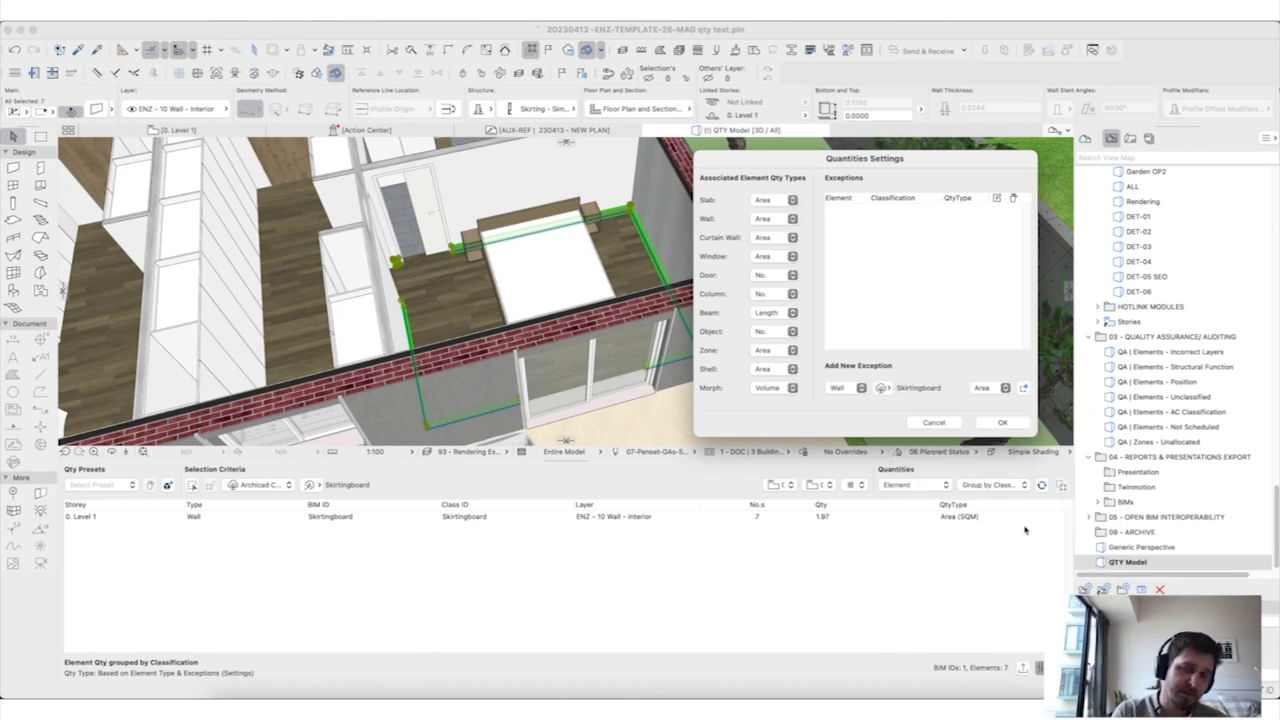
# Step: Set the Skirtingboard exception's quantity type to Length, add it, and confirm
pyautogui.click(982, 397)
pyautogui.click(994, 396)
pyautogui.click(1024, 388)
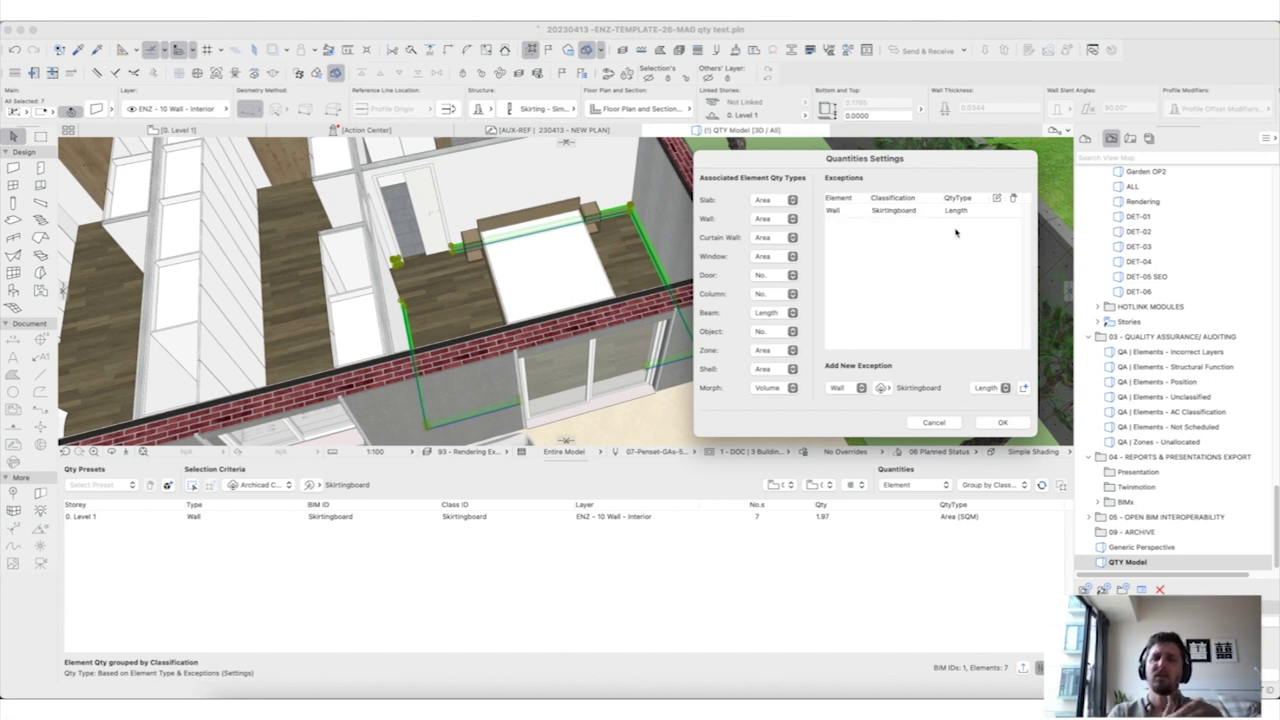
pyautogui.click(1003, 422)
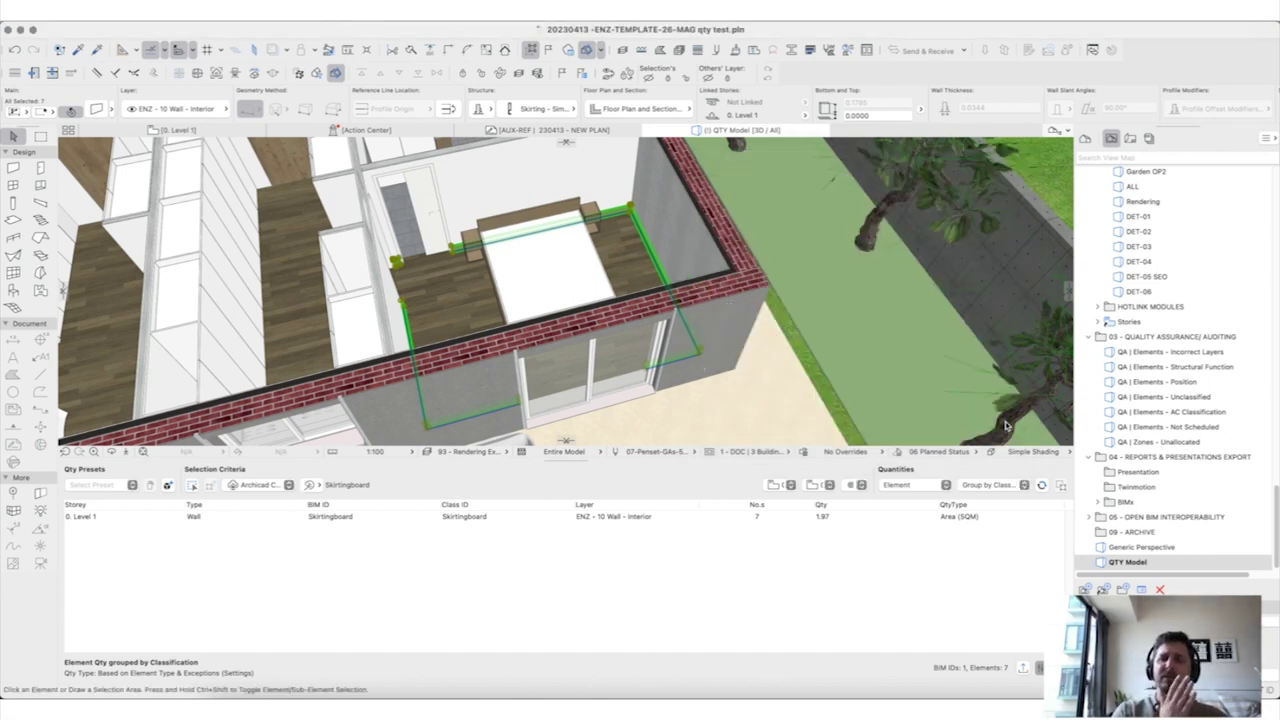
# Step: Refresh to lengths and narrow the take-off to the two bed-wall skirtings, 6.45 M
pyautogui.click(1041, 486)
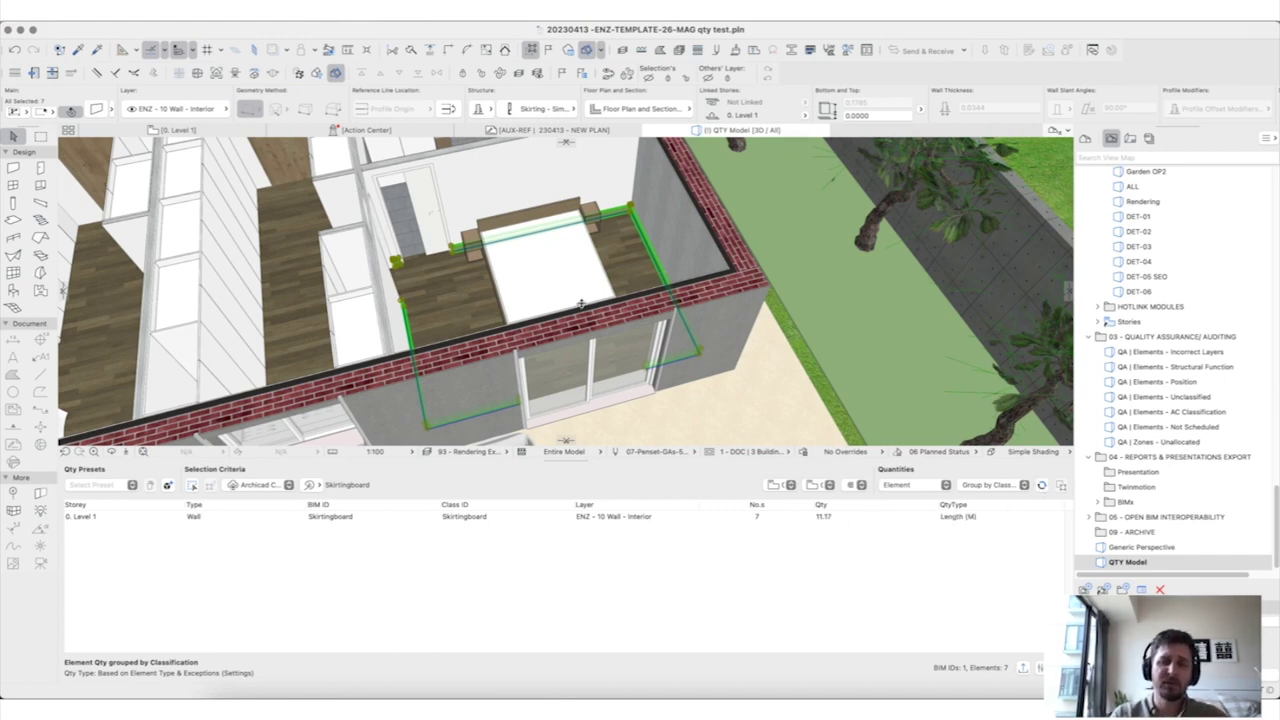
pyautogui.press('Escape')
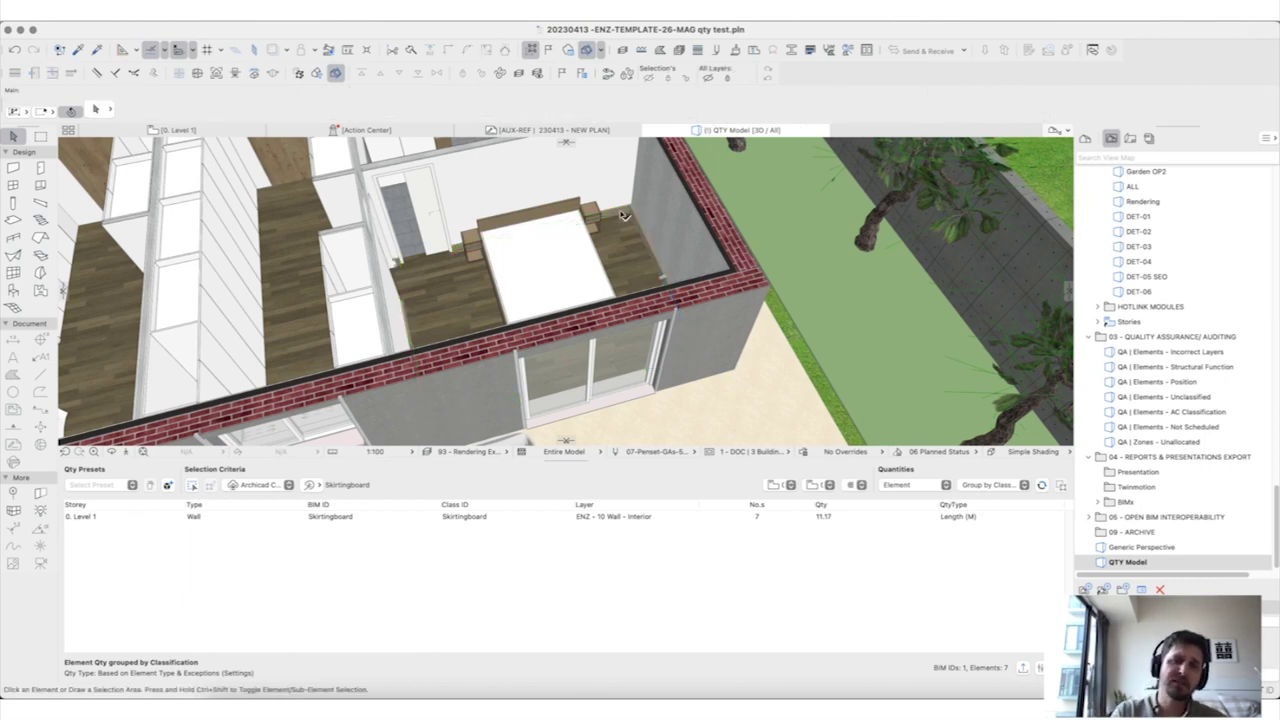
pyautogui.click(622, 214)
pyautogui.keyDown('shift'); pyautogui.click(622, 214); pyautogui.keyUp('shift')
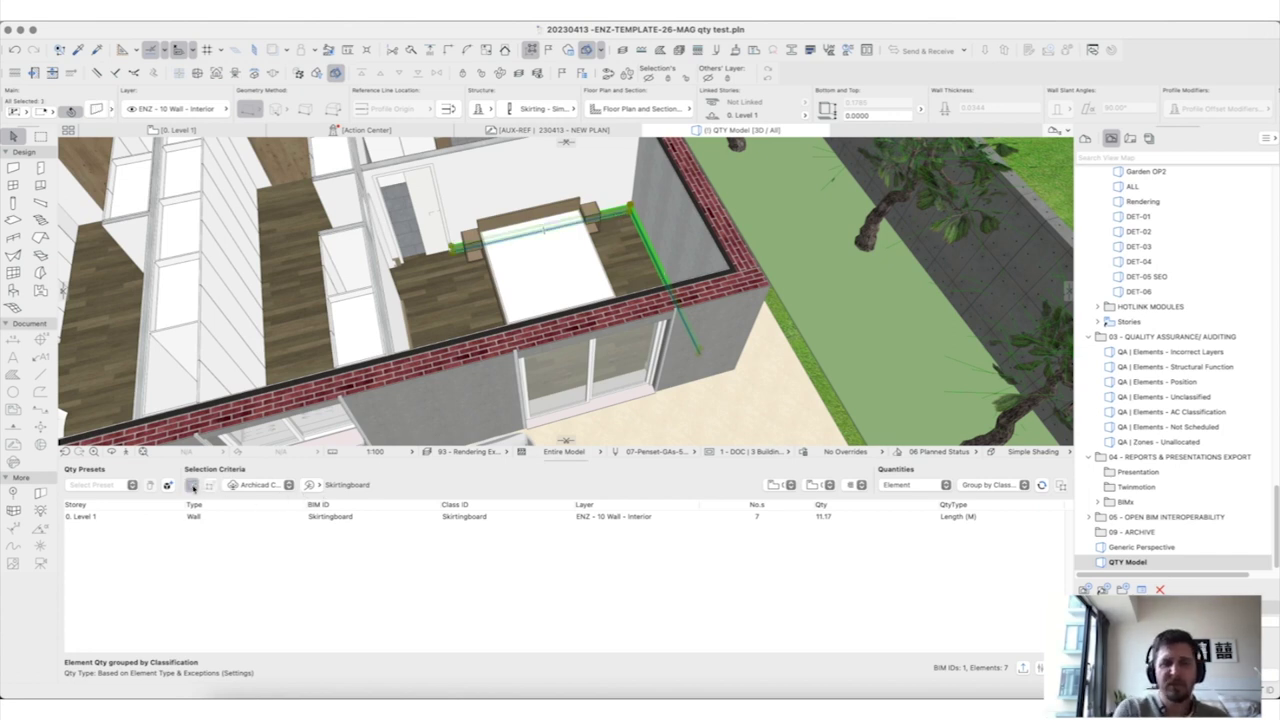
pyautogui.click(1040, 486)
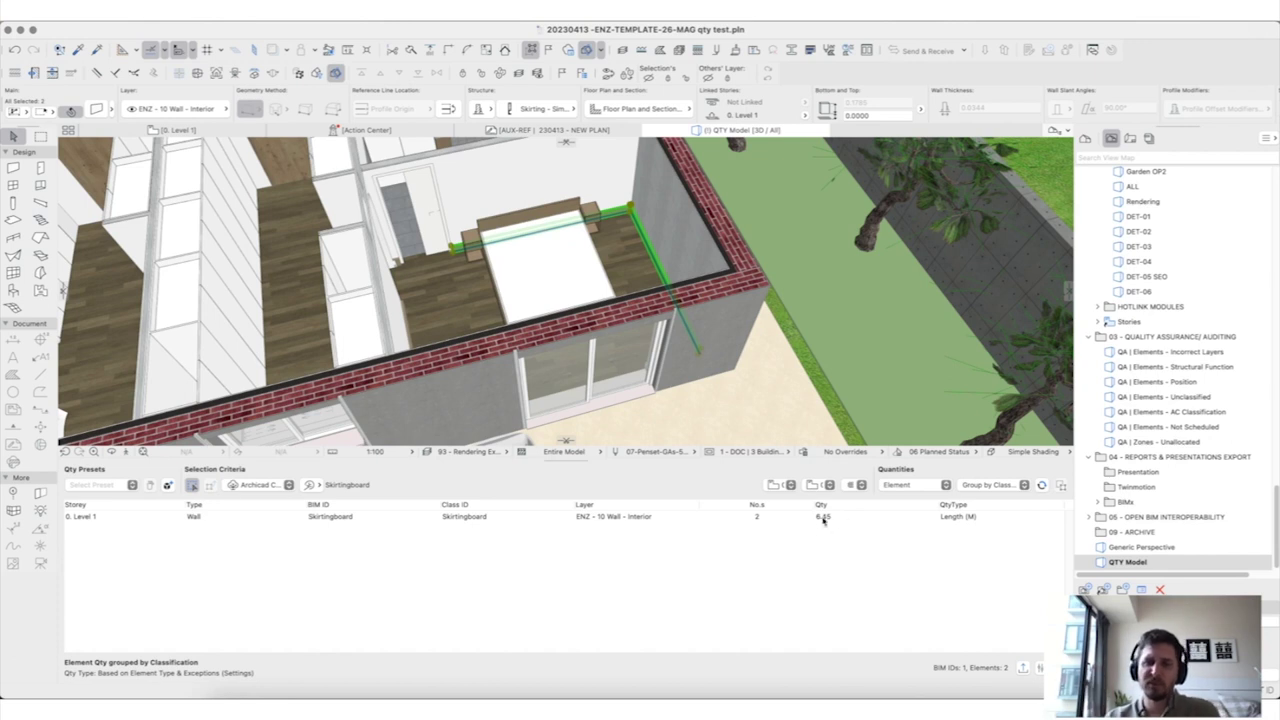
# Step: Expand the Level 1 row into per-element lengths of 3.15 and 3.30 M
pyautogui.click(82, 518)
pyautogui.click(72, 517)
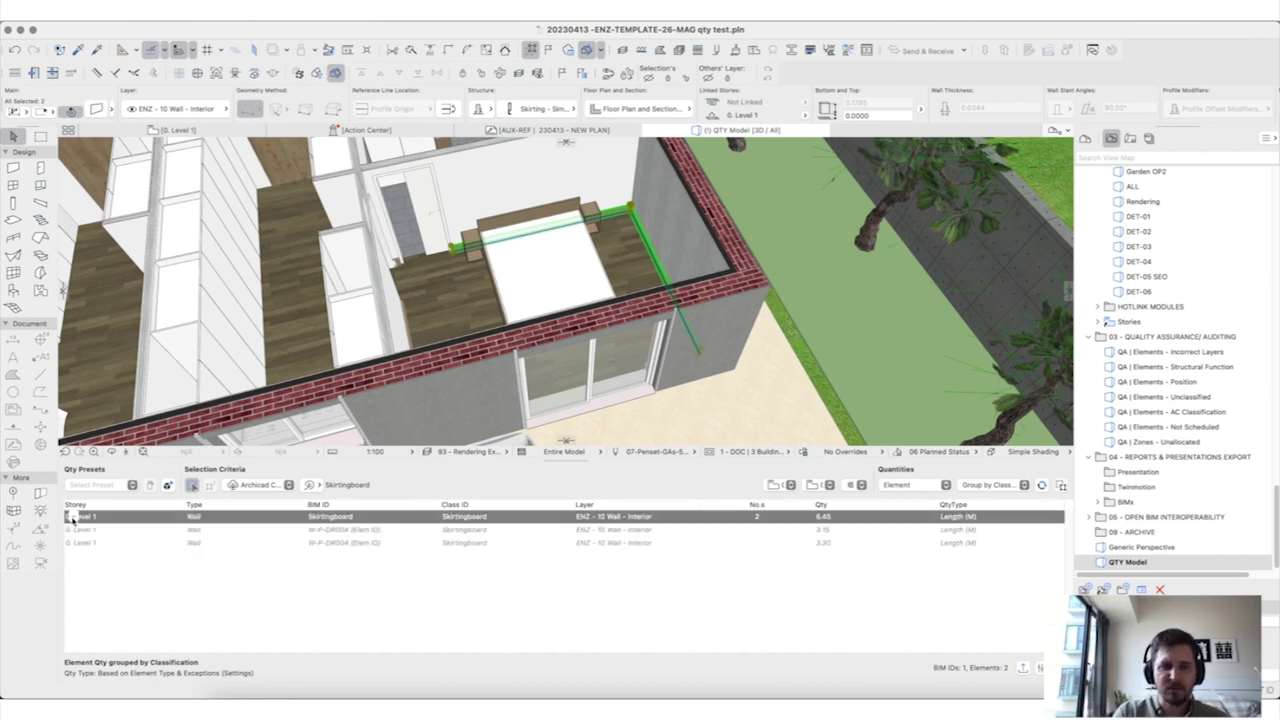
pyautogui.click(749, 530)
# Step: Frame the first two skirting elements in the 3D view, then deselect the row
pyautogui.click(1061, 486)
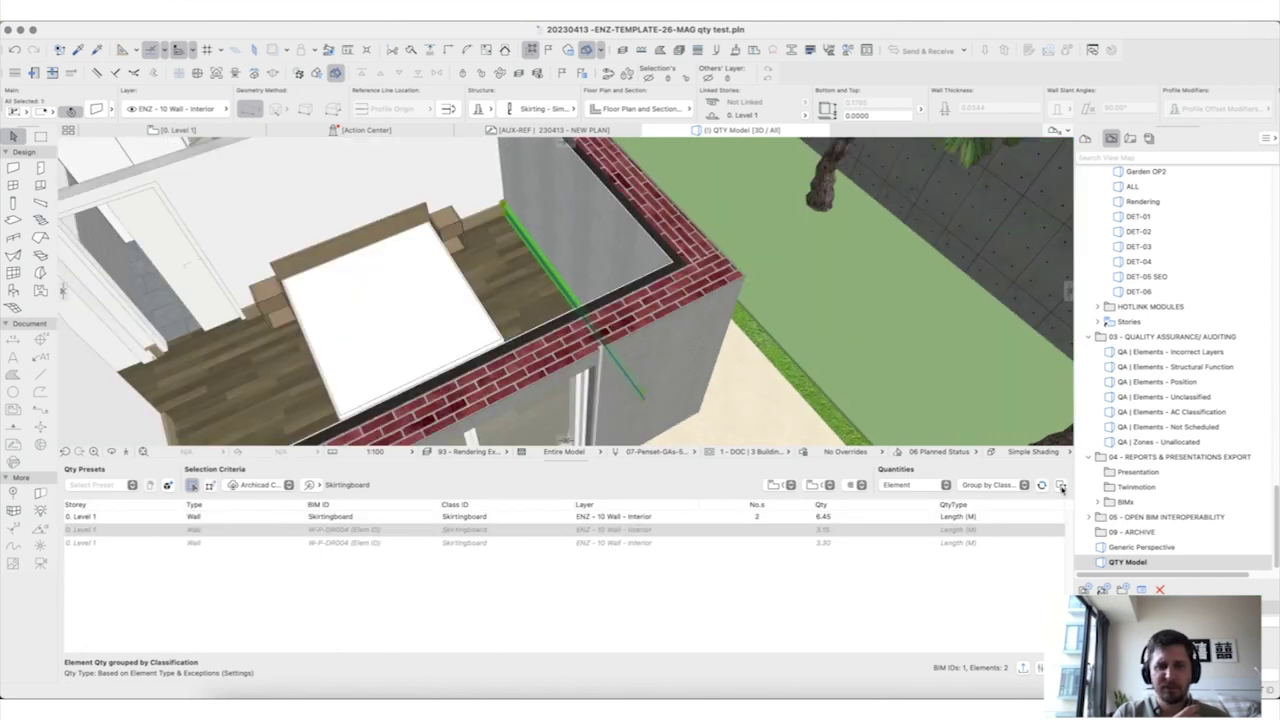
pyautogui.click(913, 543)
pyautogui.click(1062, 486)
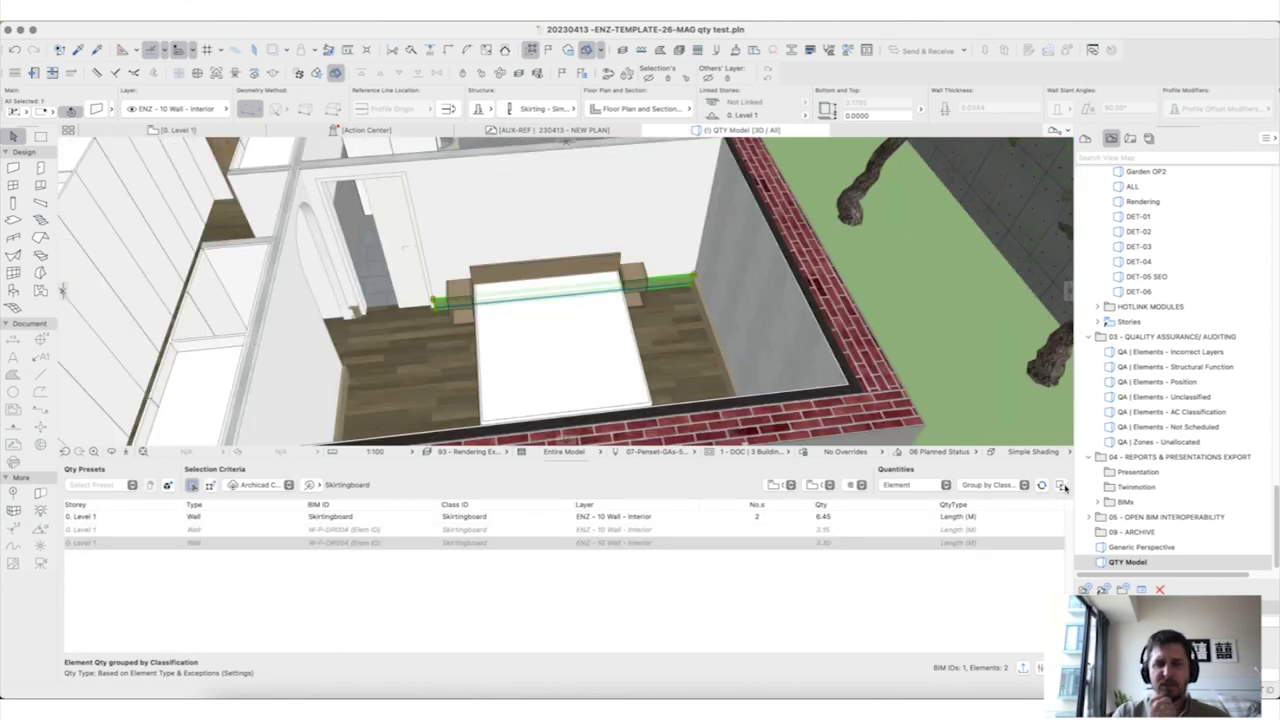
pyautogui.click(832, 603)
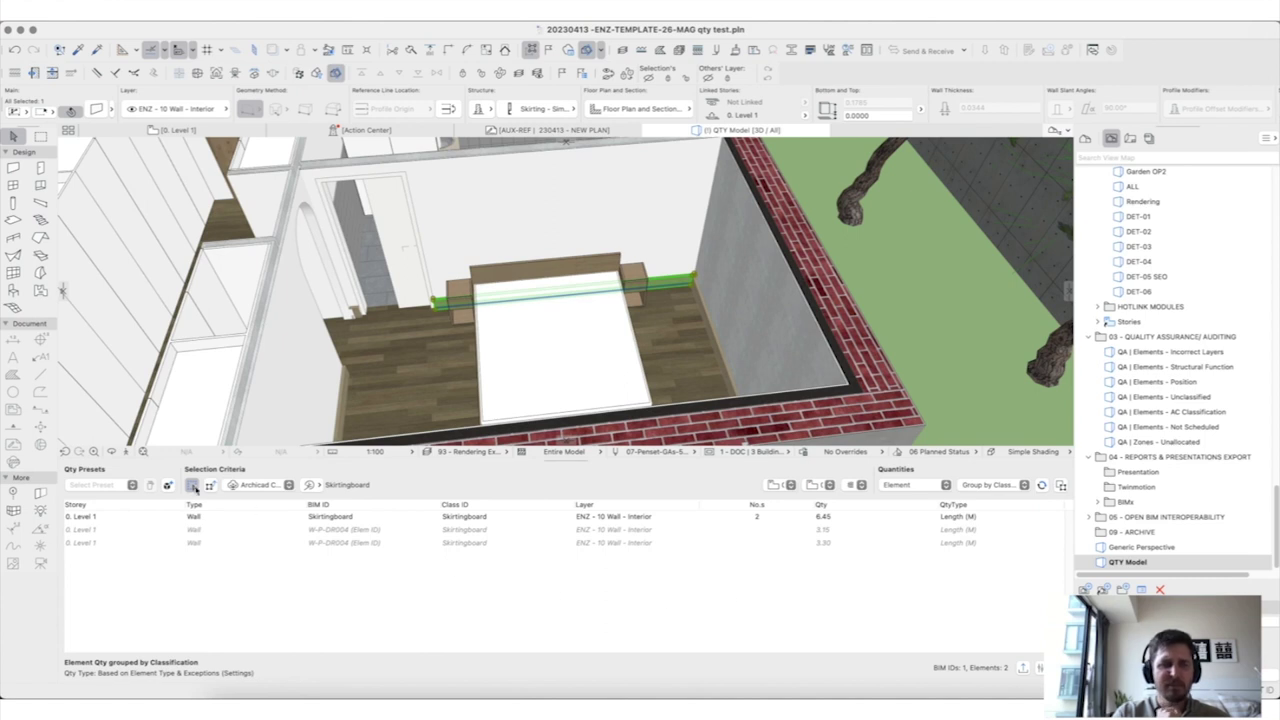
# Step: Refresh quantities for all seven skirting boards and expand Level 1 into per-board rows
pyautogui.click(1041, 485)
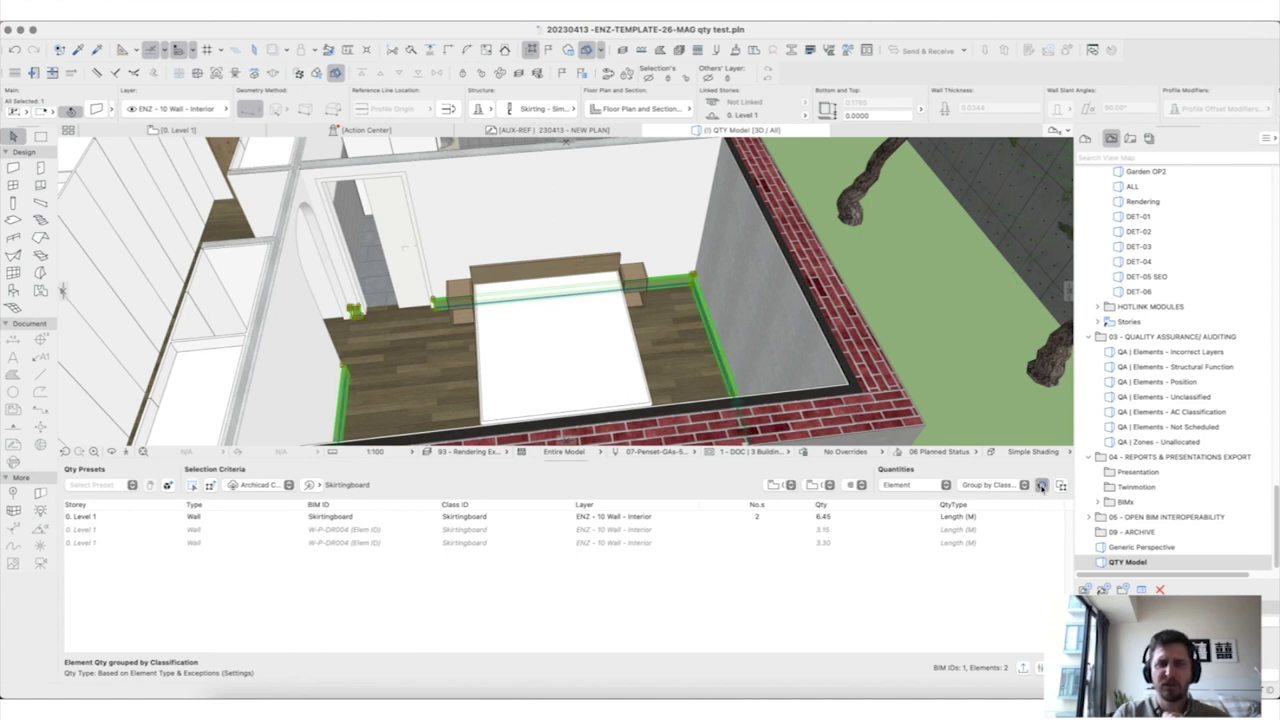
pyautogui.click(74, 516)
pyautogui.click(70, 516)
pyautogui.click(857, 531)
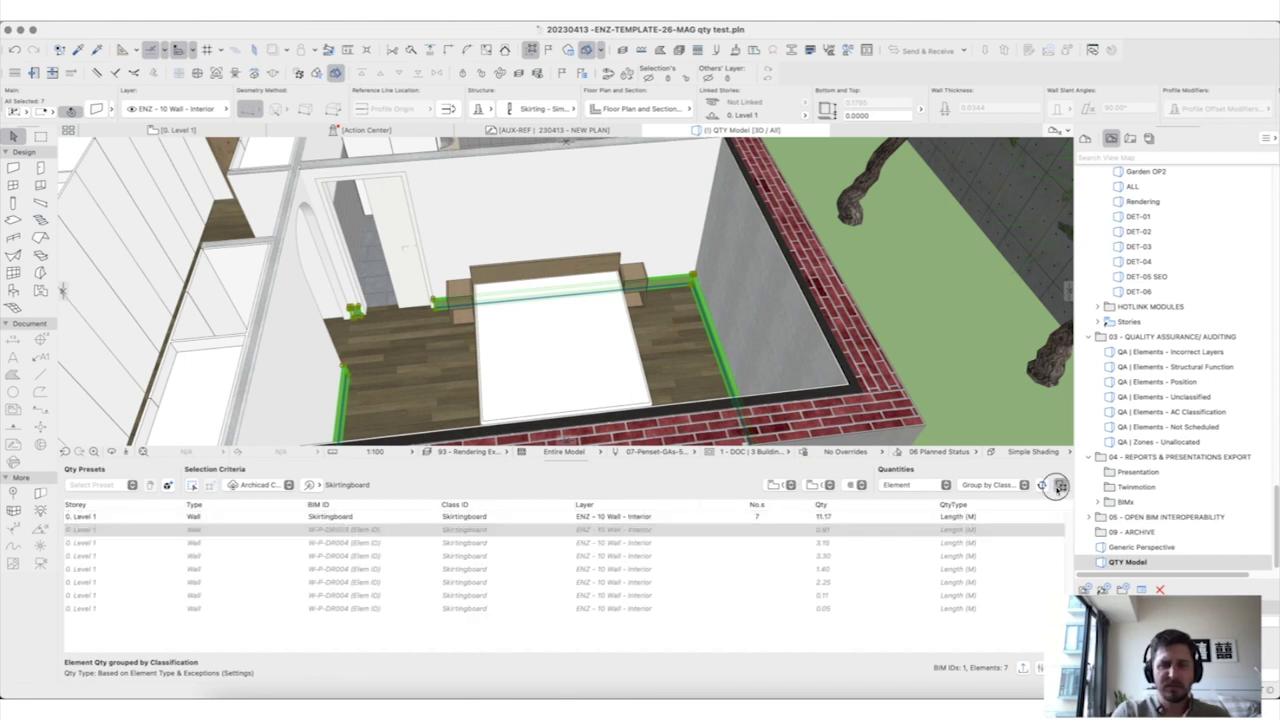
pyautogui.click(1061, 485)
# Step: Zoom to the 3.15, 3.30 and 1.40 m skirting boards in the 3D view
pyautogui.click(903, 545)
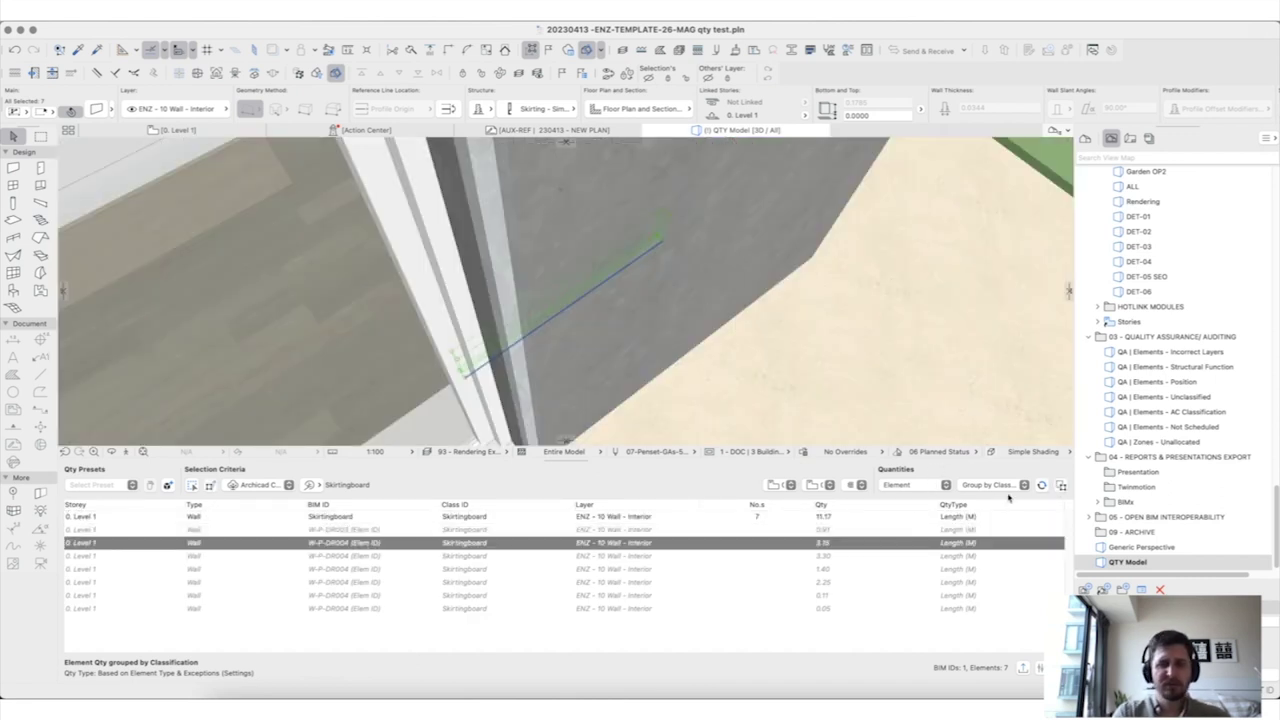
pyautogui.click(1061, 485)
pyautogui.click(853, 555)
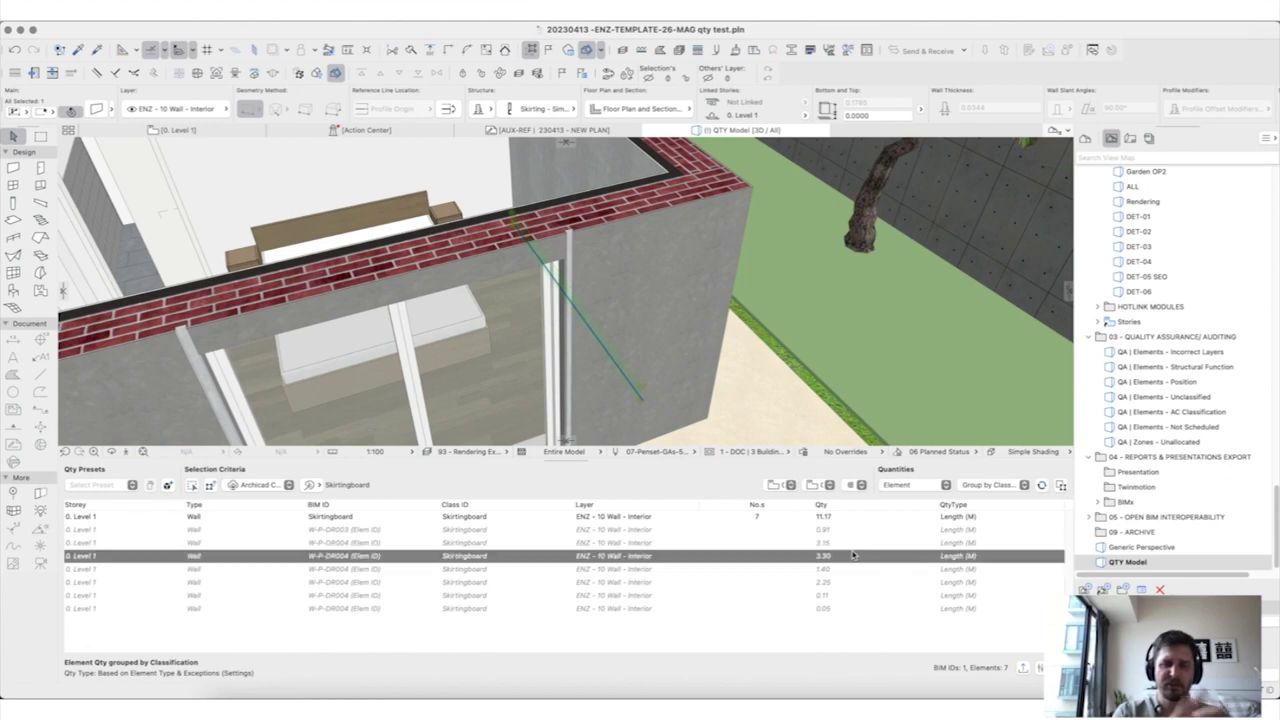
pyautogui.click(1061, 486)
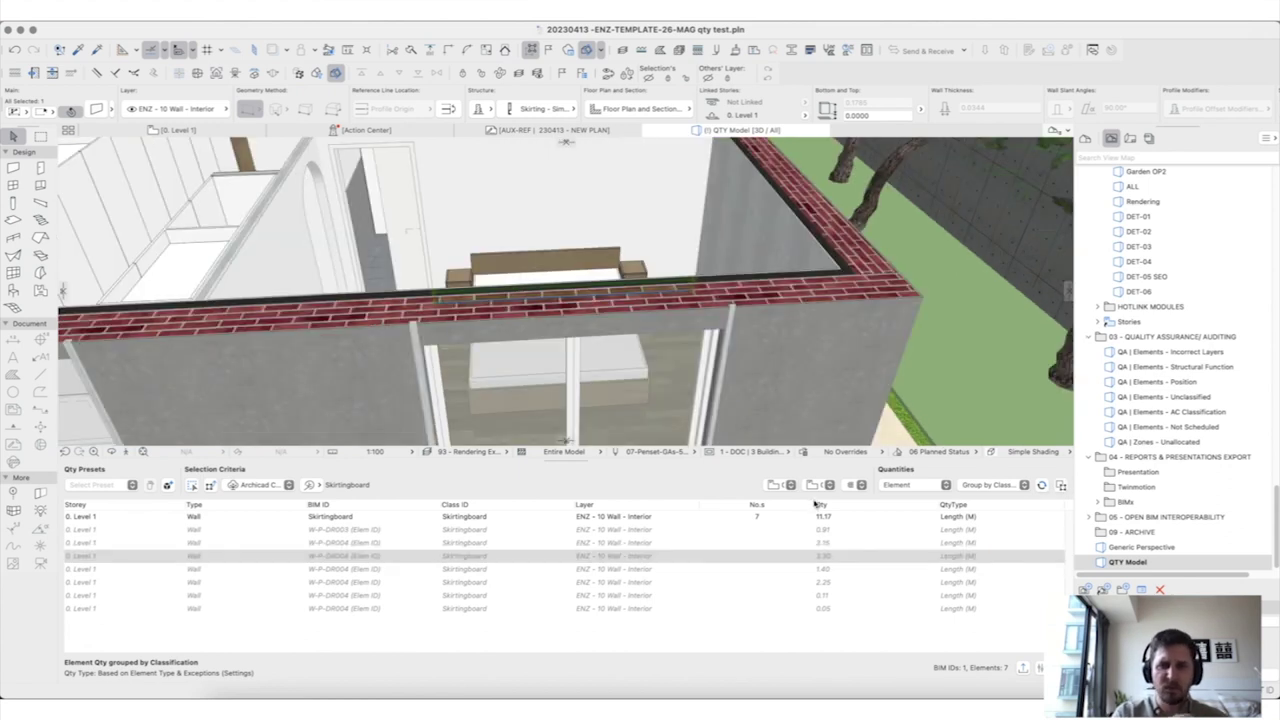
pyautogui.click(830, 569)
pyautogui.click(1061, 486)
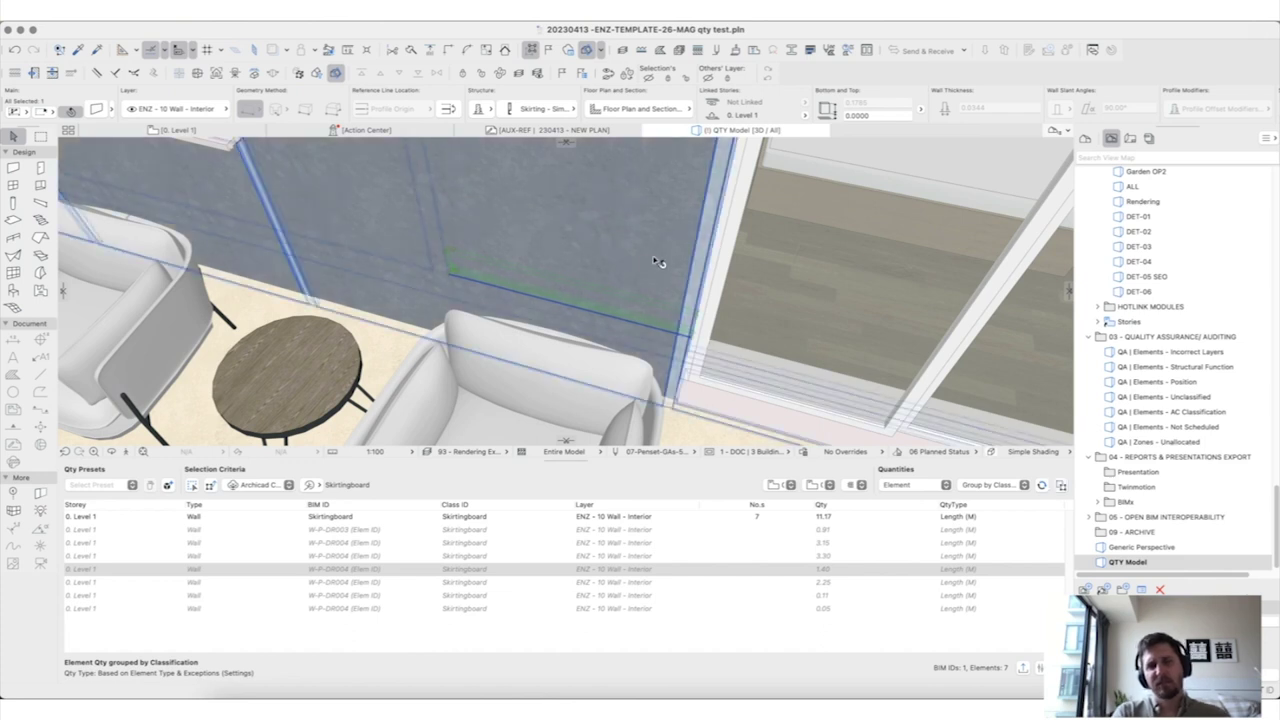
pyautogui.moveTo(654, 266); pyautogui.dragTo(466, 337, button='middle')
# Step: Select the Level 1 group row and frame all listed skirtings in 3D
pyautogui.scroll(-2, 676, 297)
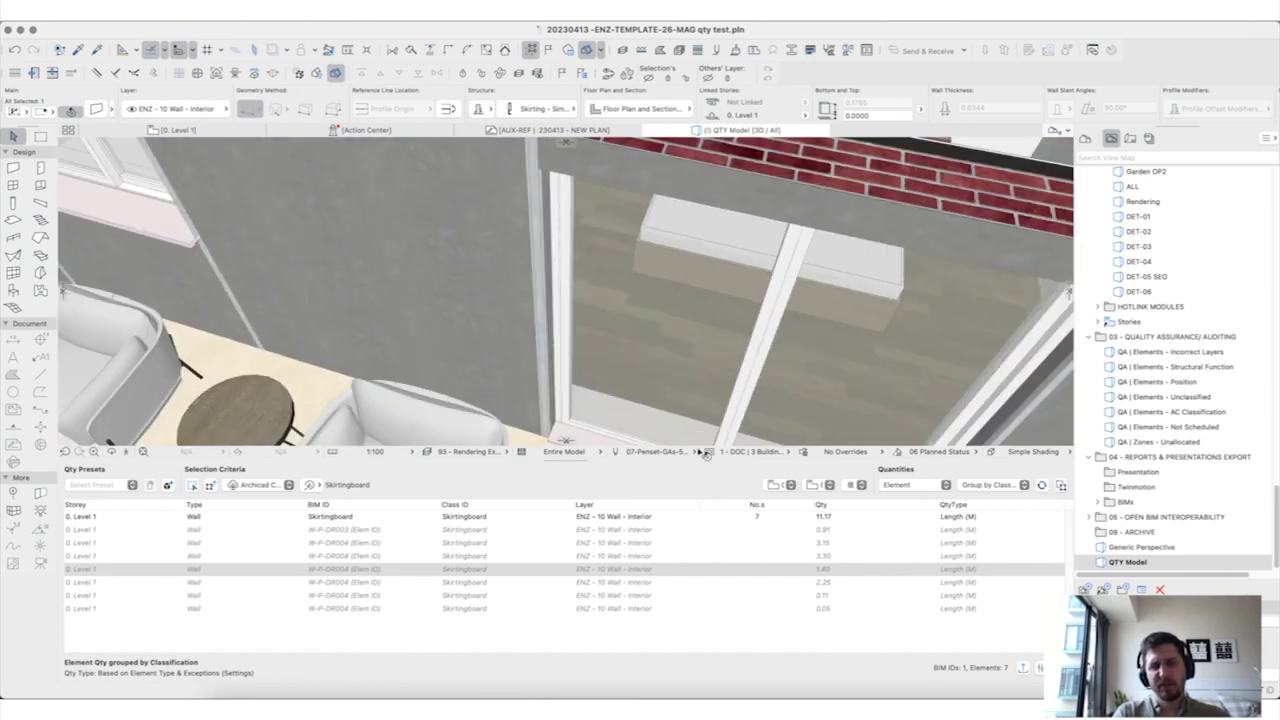
pyautogui.click(840, 517)
pyautogui.click(1061, 486)
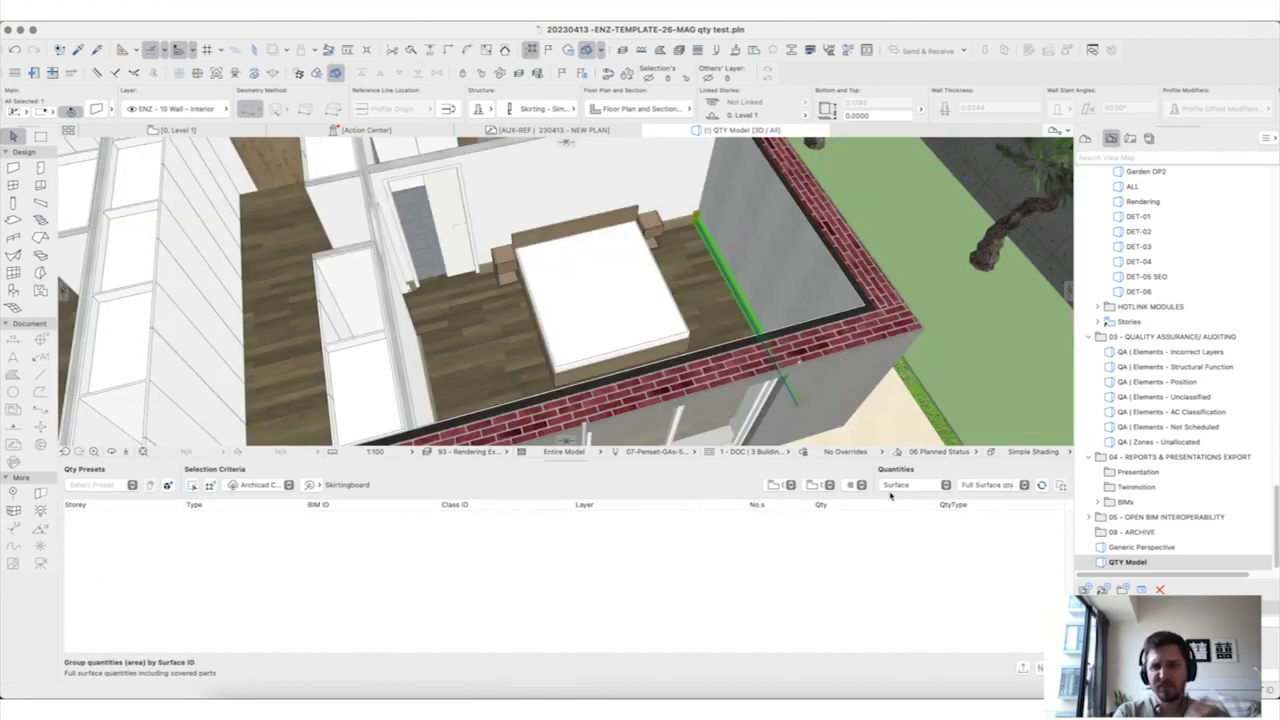
# Step: Set quantities to Element grouped by Classification and refresh, giving 1.97 SQM
pyautogui.click(948, 484)
pyautogui.click(926, 468)
pyautogui.click(976, 489)
pyautogui.click(999, 518)
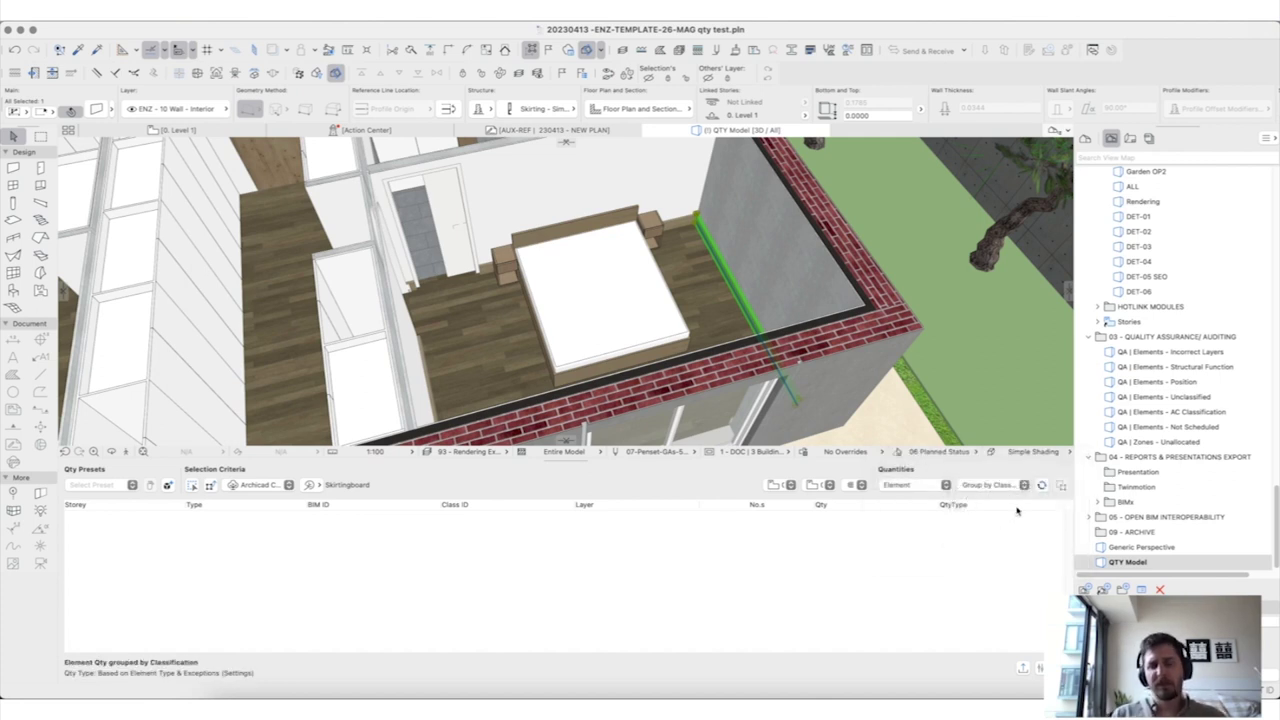
pyautogui.click(1041, 485)
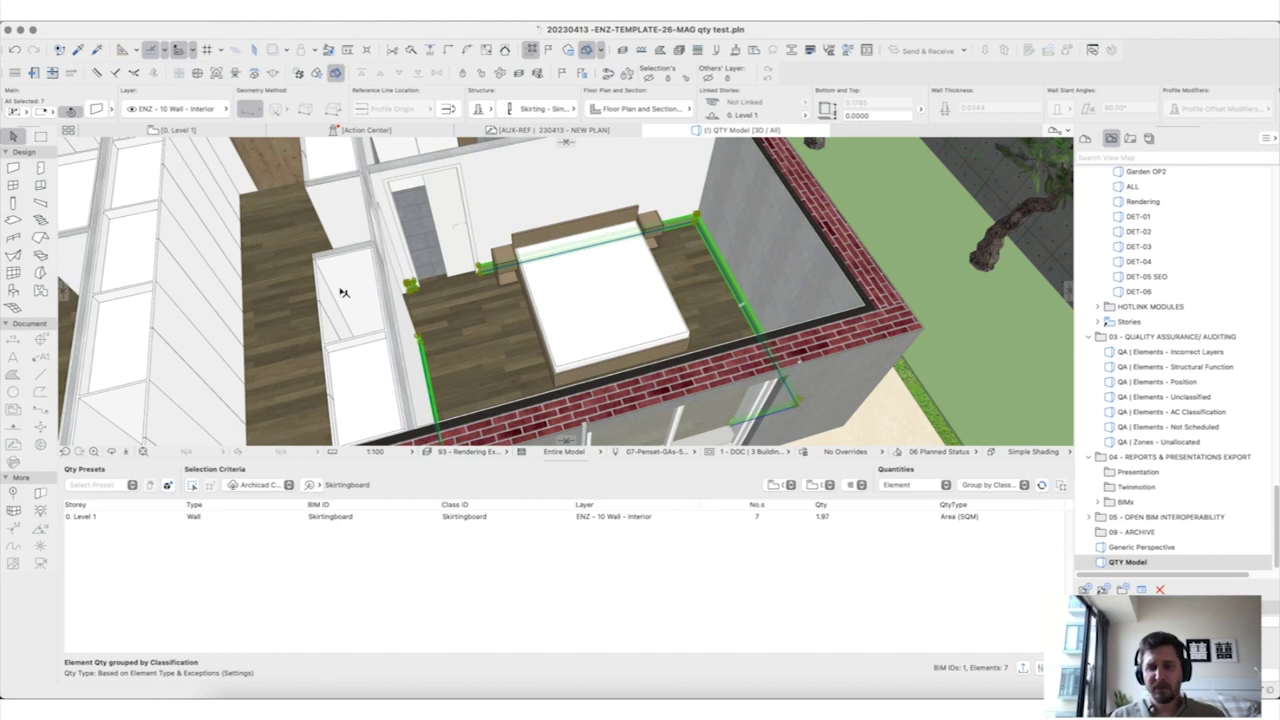
pyautogui.keyDown('shift'); pyautogui.moveTo(430, 383); pyautogui.dragTo(437, 314, button='middle'); pyautogui.keyUp('shift')
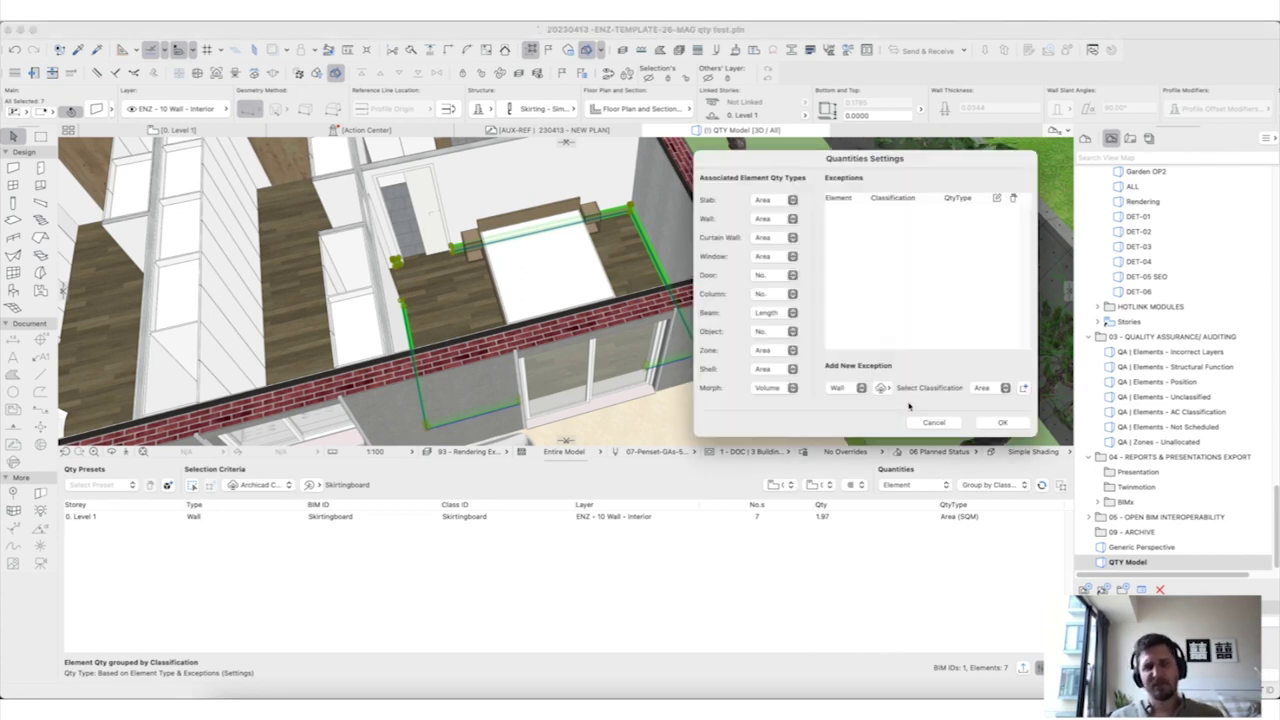
# Step: In Quantities Settings, keep walls measured by Area and review the classification system choices
pyautogui.click(771, 219)
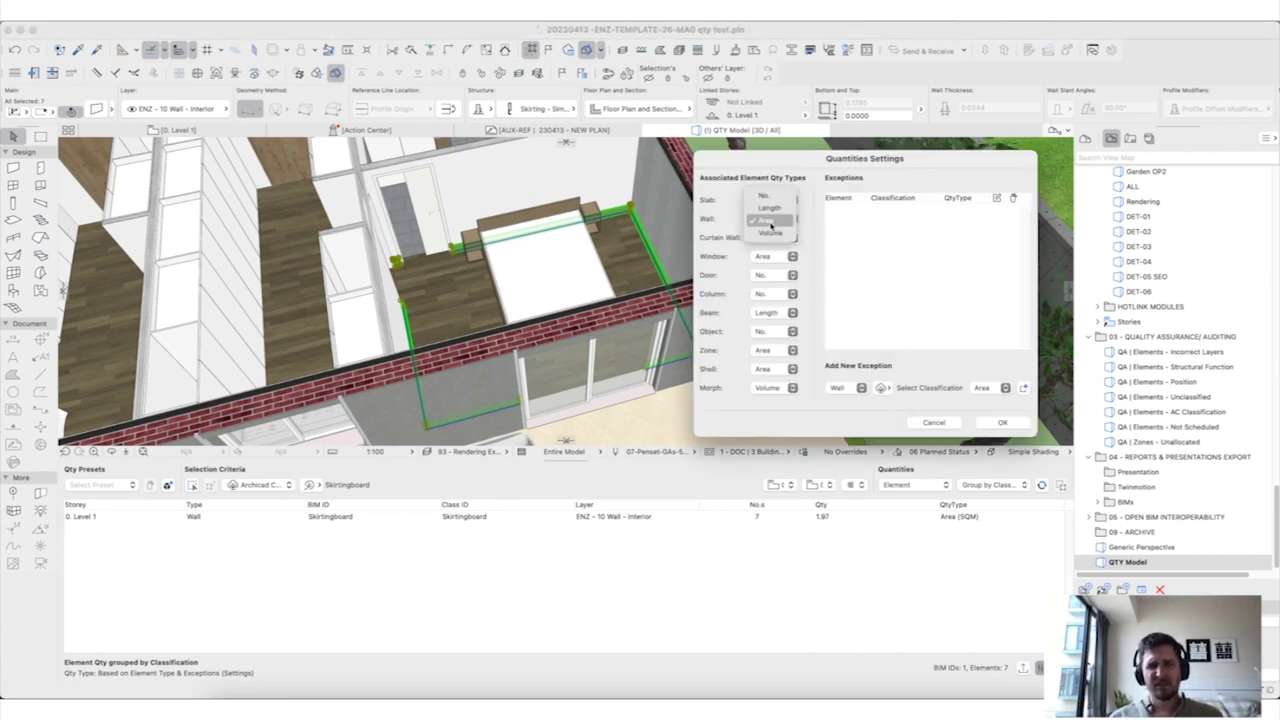
pyautogui.click(786, 221)
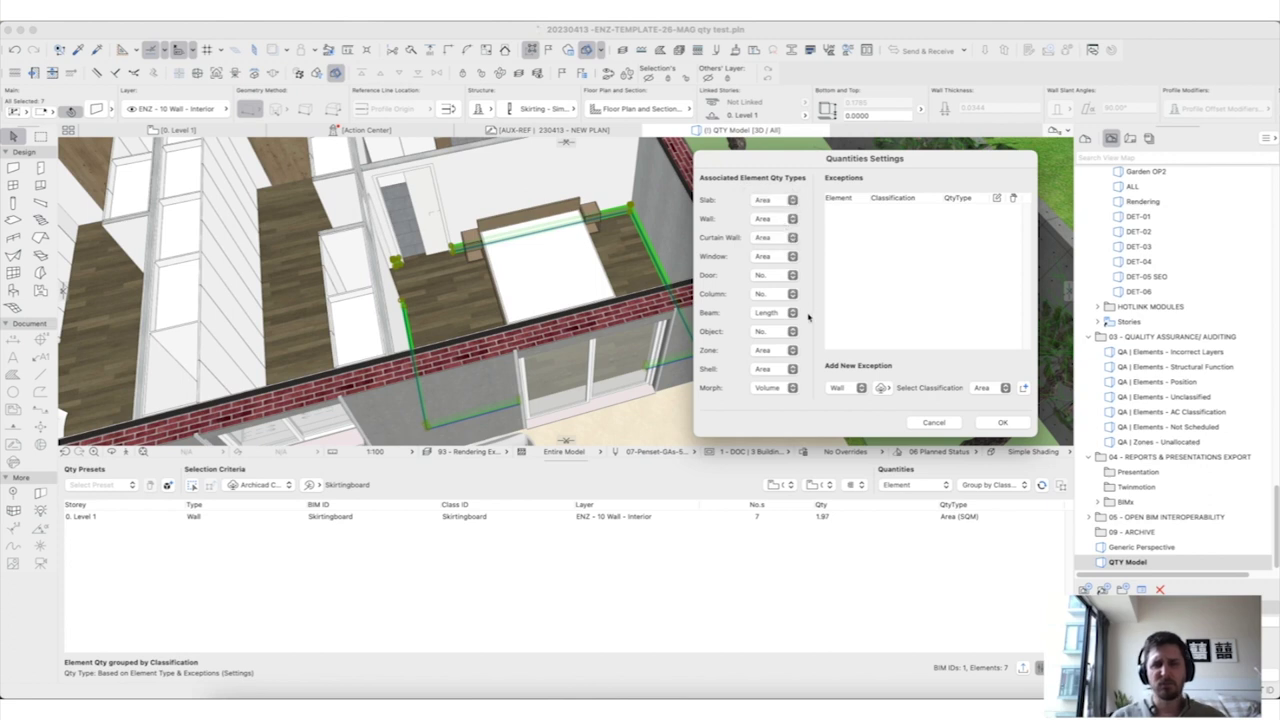
pyautogui.click(882, 388)
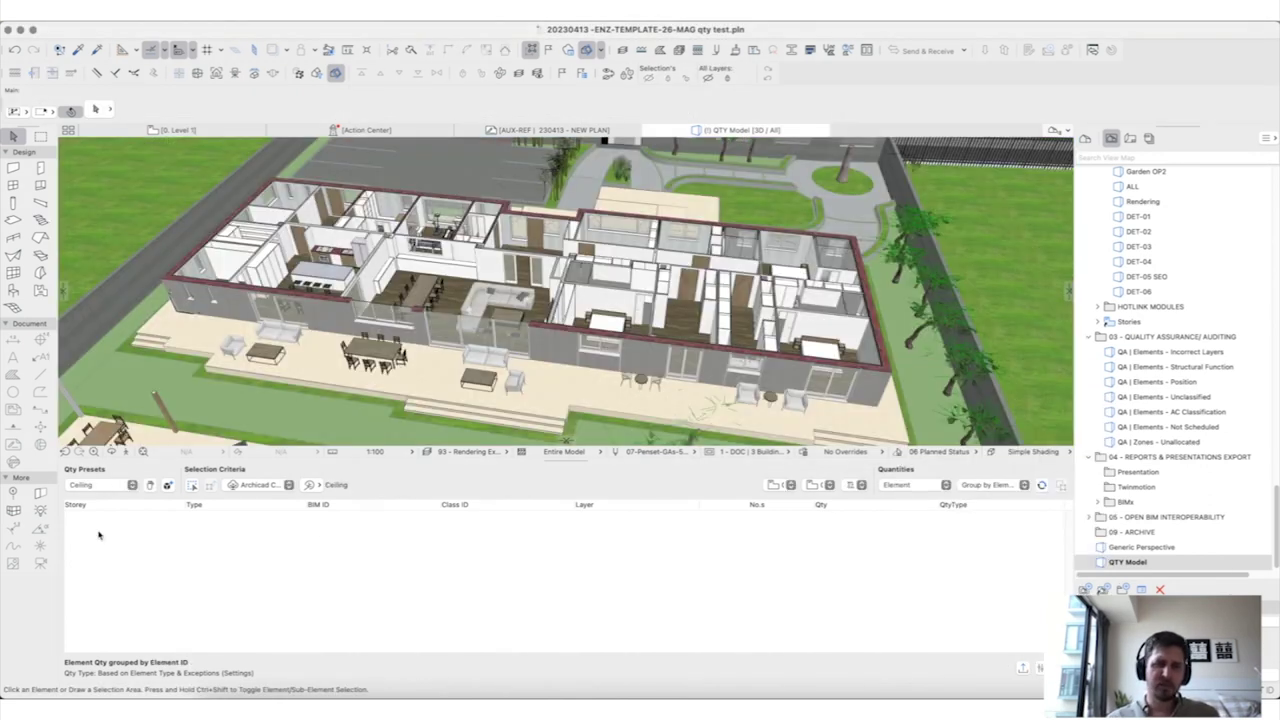
# Step: Switch to the Flooring preset, set surfaces to Exclude covered parts, and recalculate
pyautogui.click(103, 485)
pyautogui.click(116, 483)
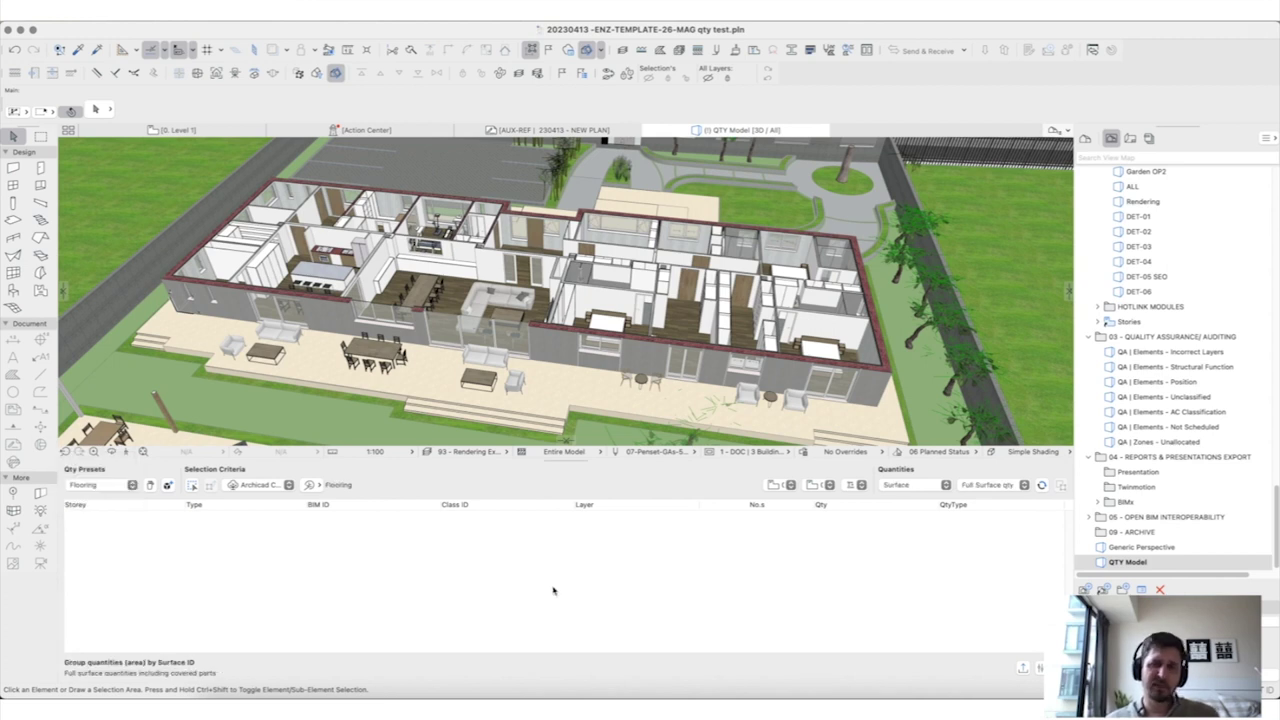
pyautogui.click(973, 489)
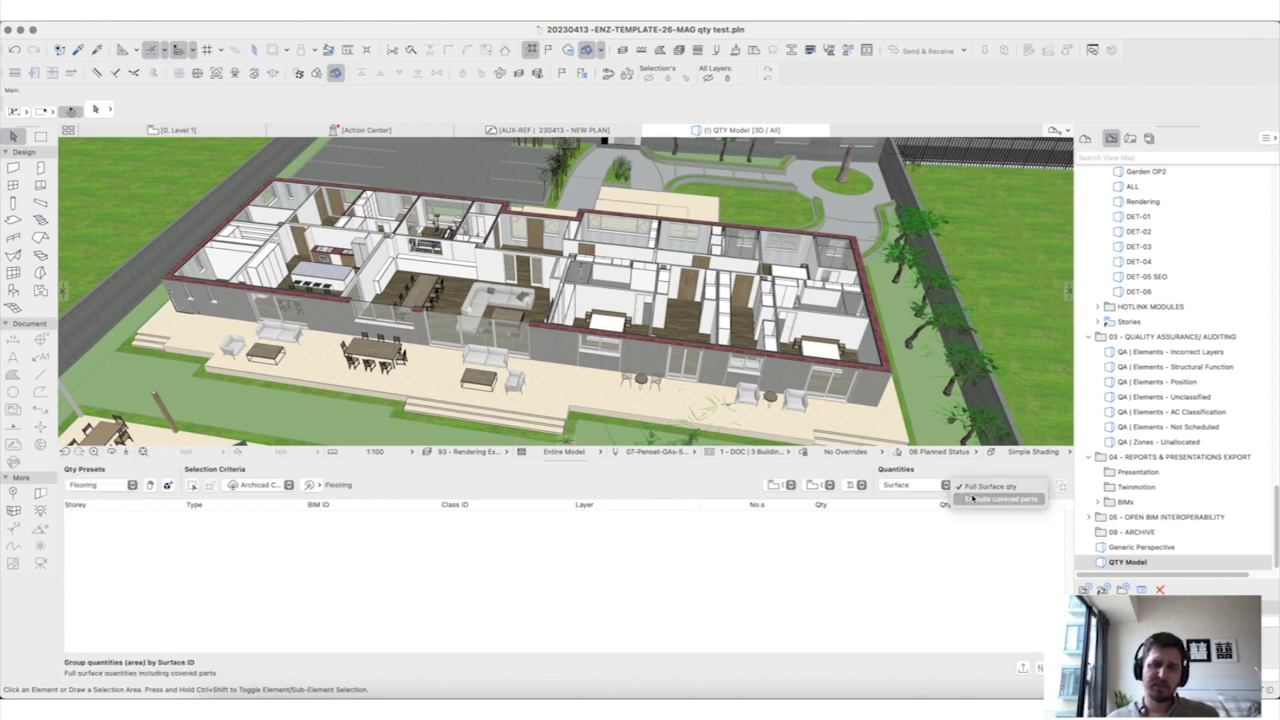
pyautogui.click(972, 498)
pyautogui.click(1041, 485)
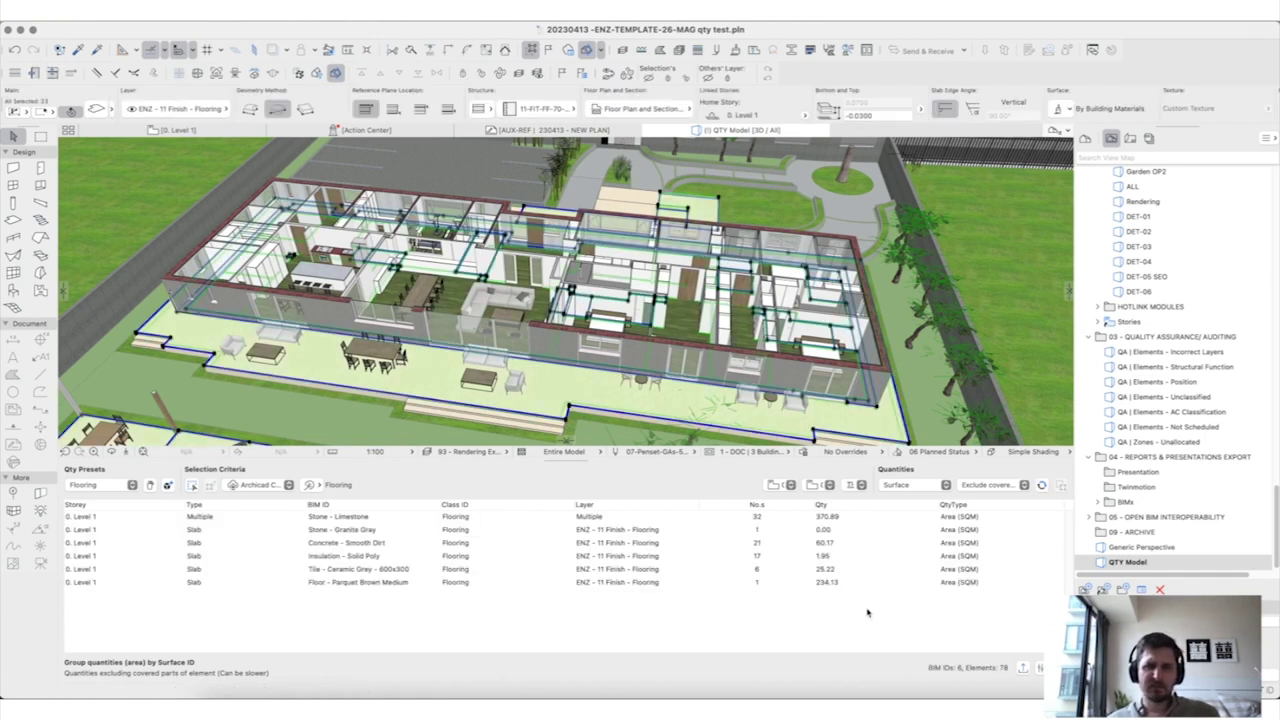
# Step: Choose Export to Cloud and log in with the account e-mail and password
pyautogui.click(1022, 667)
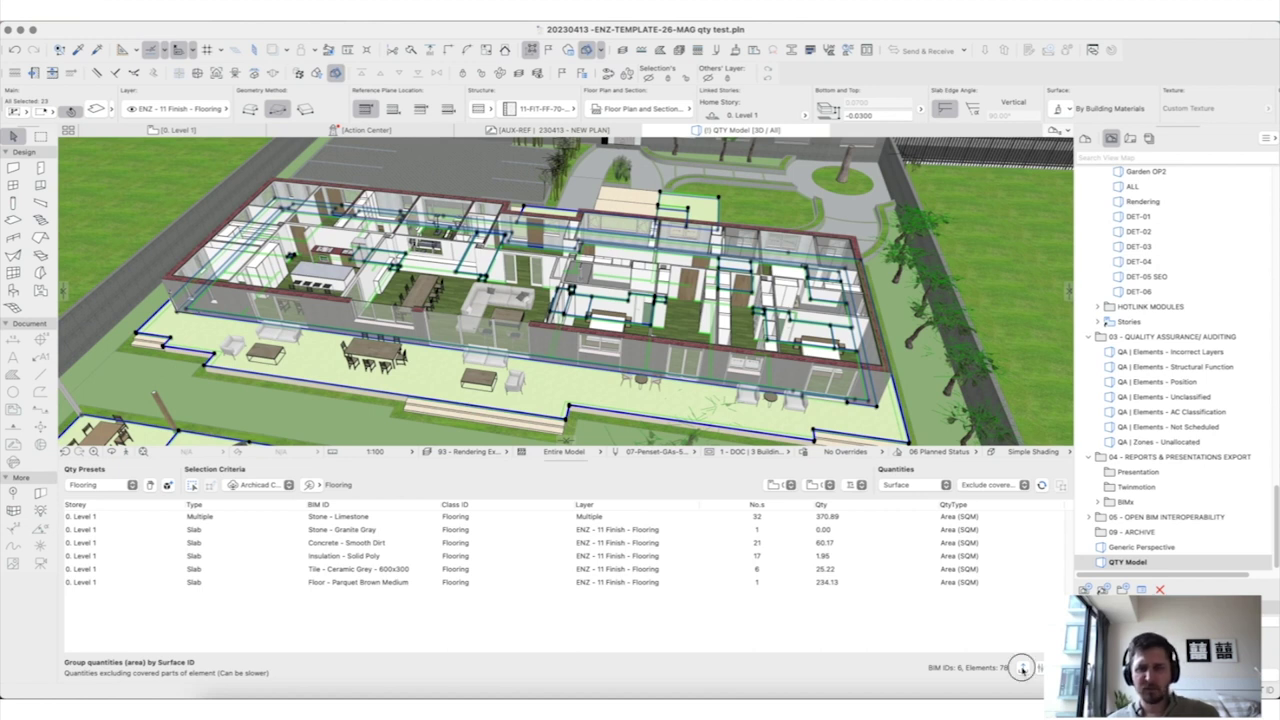
pyautogui.click(684, 275)
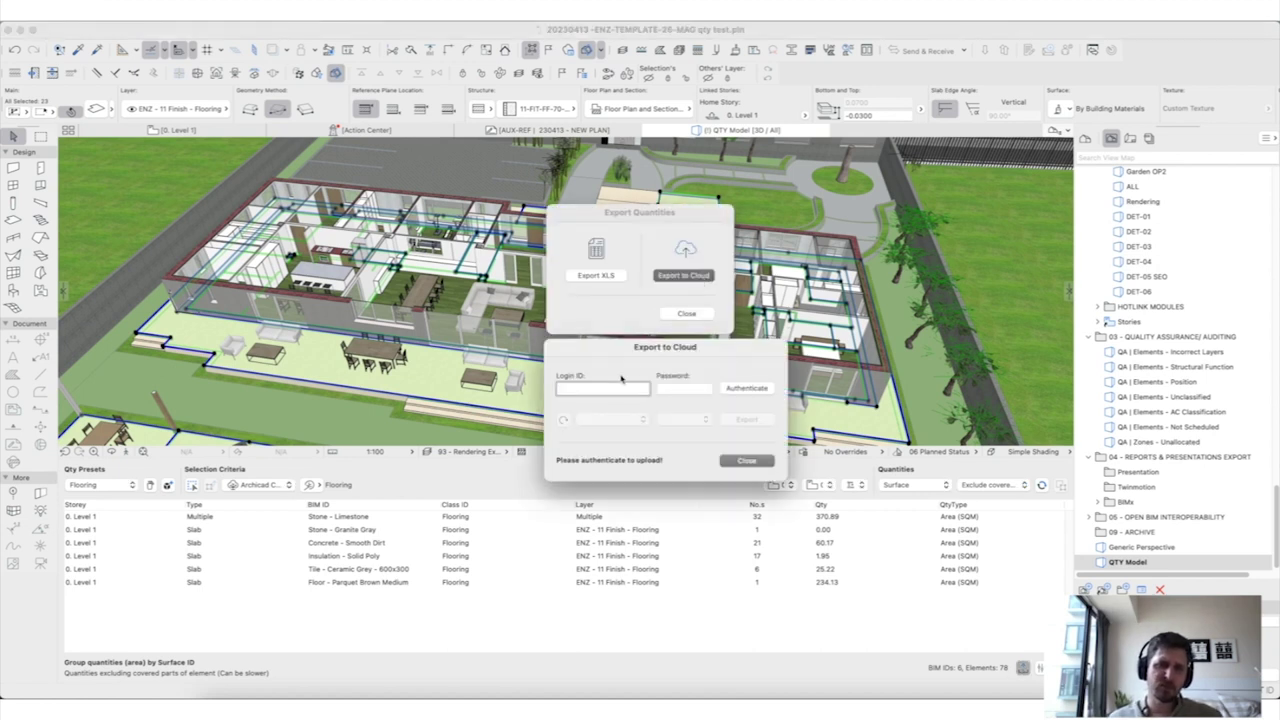
pyautogui.press('Tab')
pyautogui.write('••')
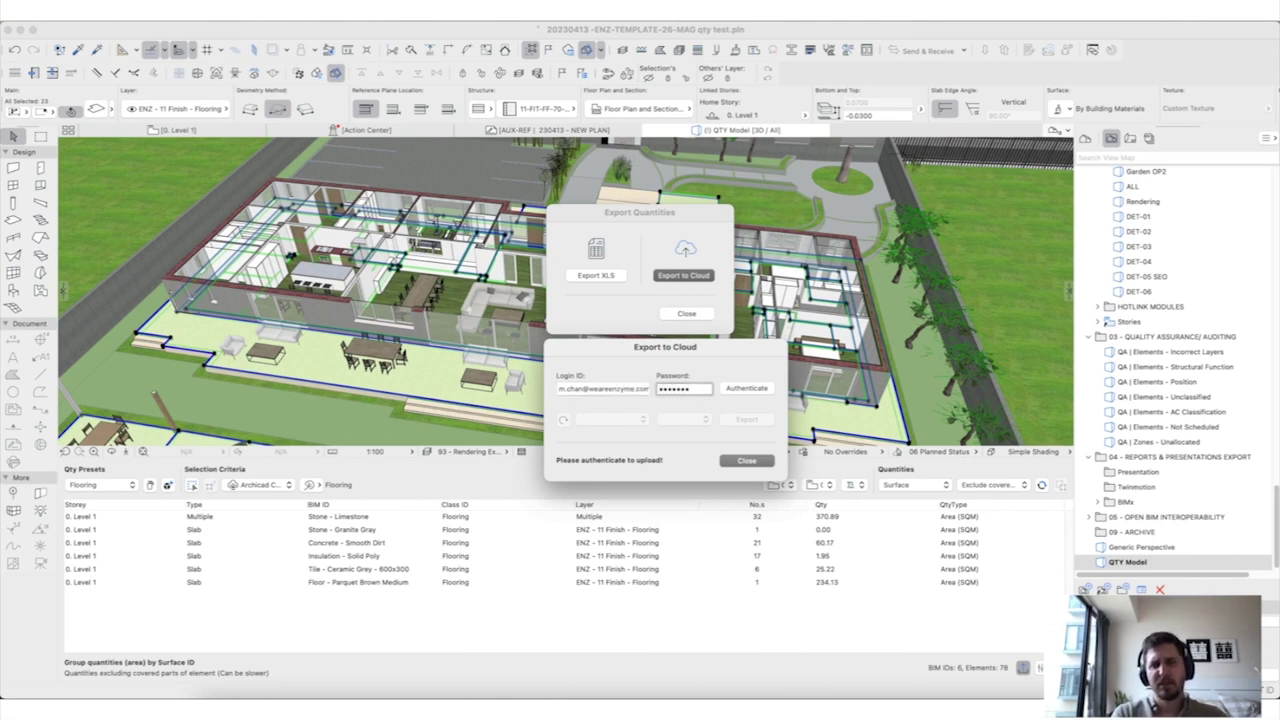
pyautogui.click(752, 392)
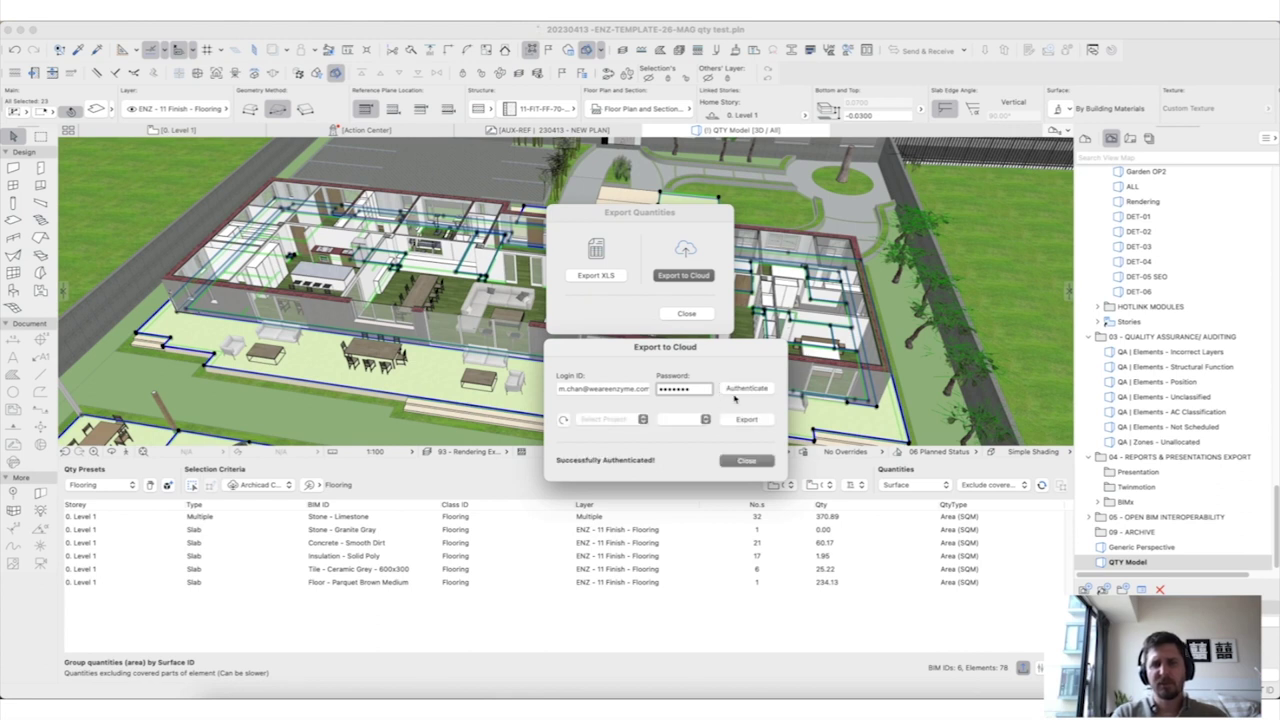
# Step: Export the quantities to project 20020's Flooring set, close the dialogs, and switch to BIMdata
pyautogui.click(627, 423)
pyautogui.click(620, 435)
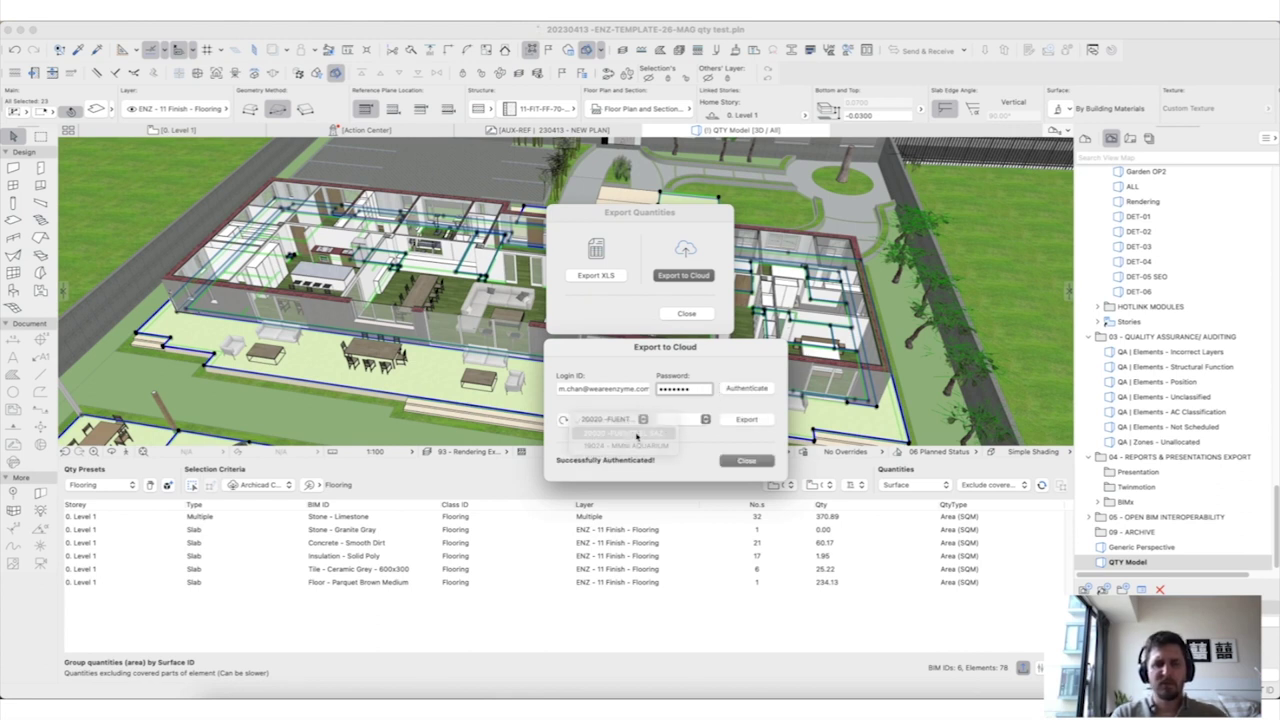
pyautogui.click(682, 420)
pyautogui.click(683, 424)
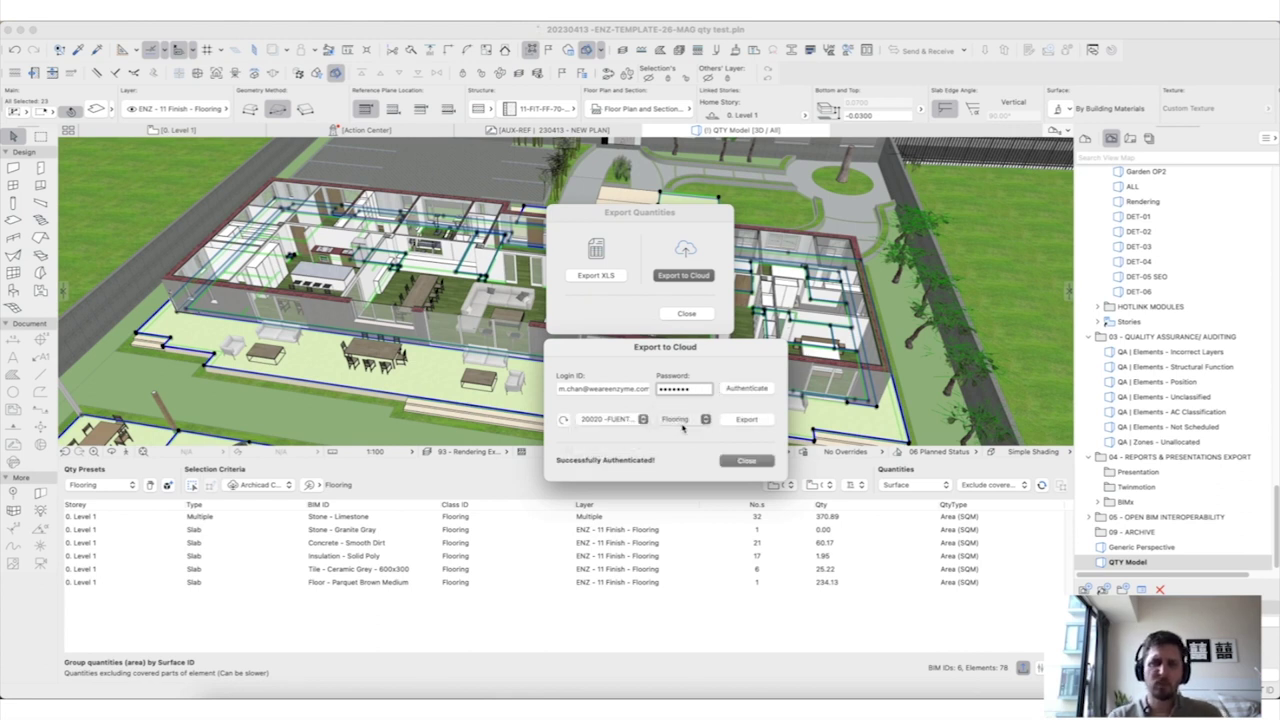
pyautogui.click(747, 419)
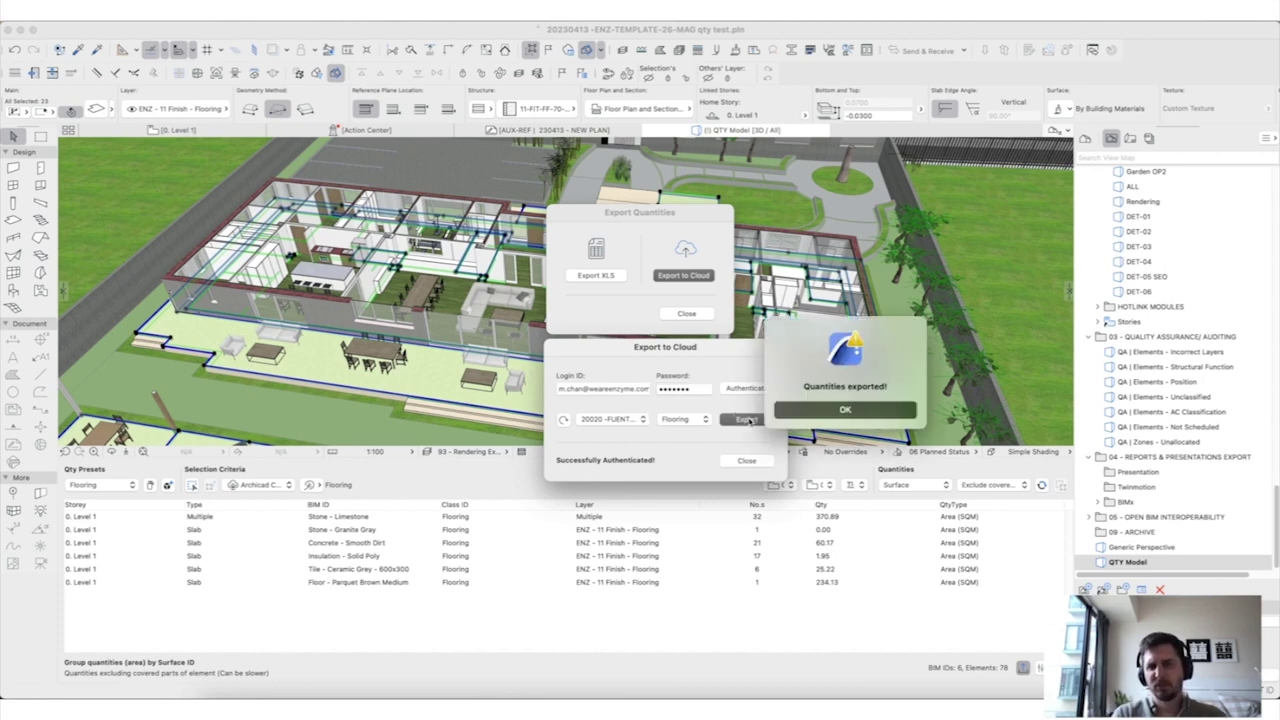
pyautogui.click(843, 411)
pyautogui.click(741, 461)
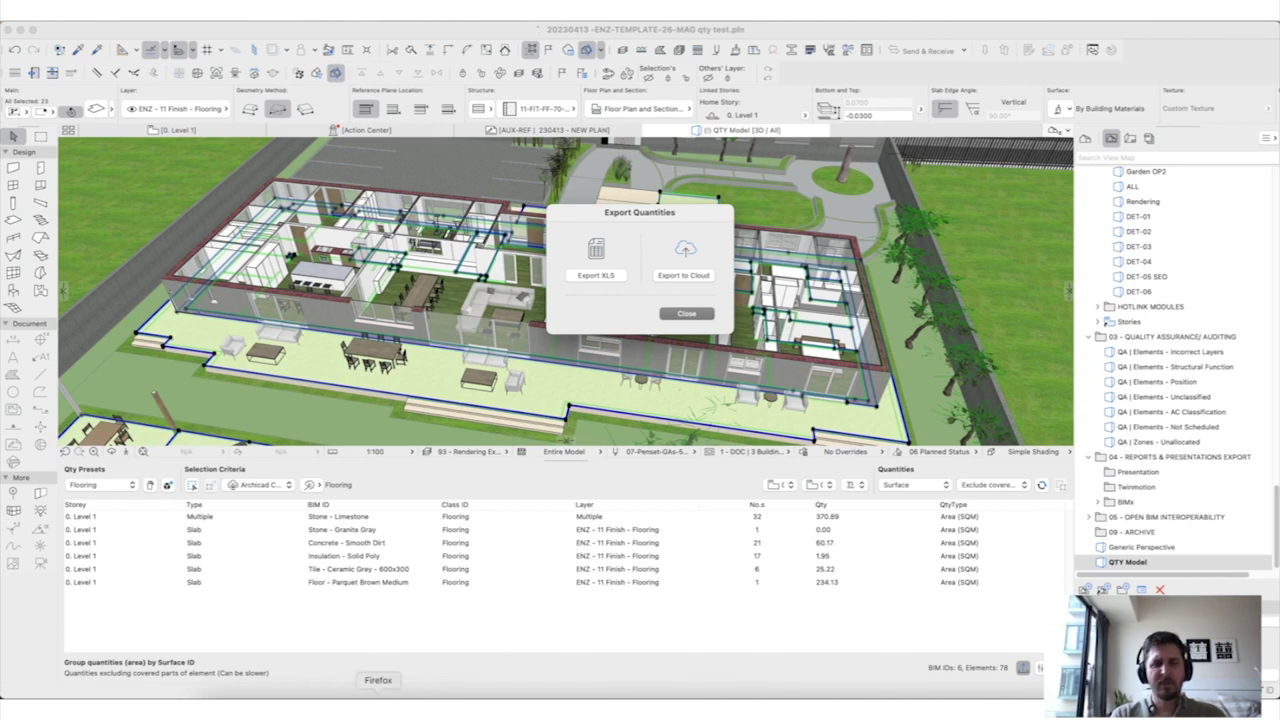
pyautogui.click(379, 698)
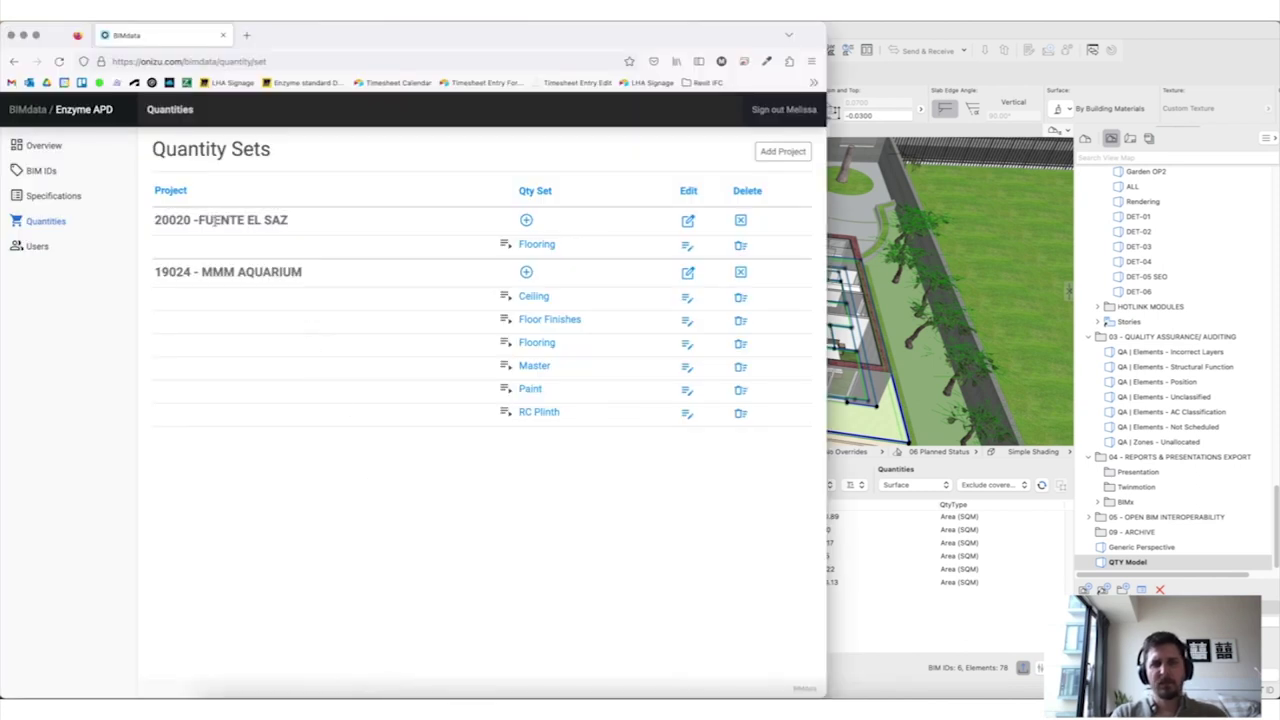
# Step: Open 20020's Flooring set and delete the Stone - Granite Gray quantity
pyautogui.click(545, 248)
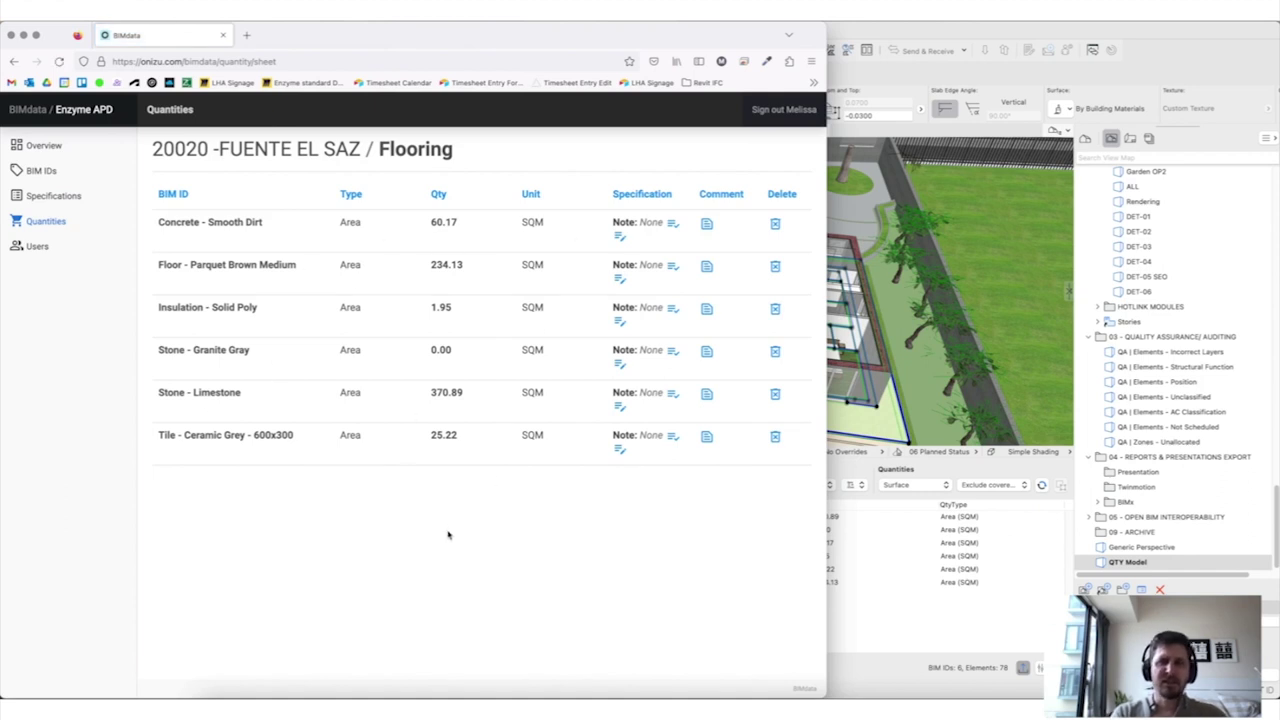
pyautogui.click(775, 351)
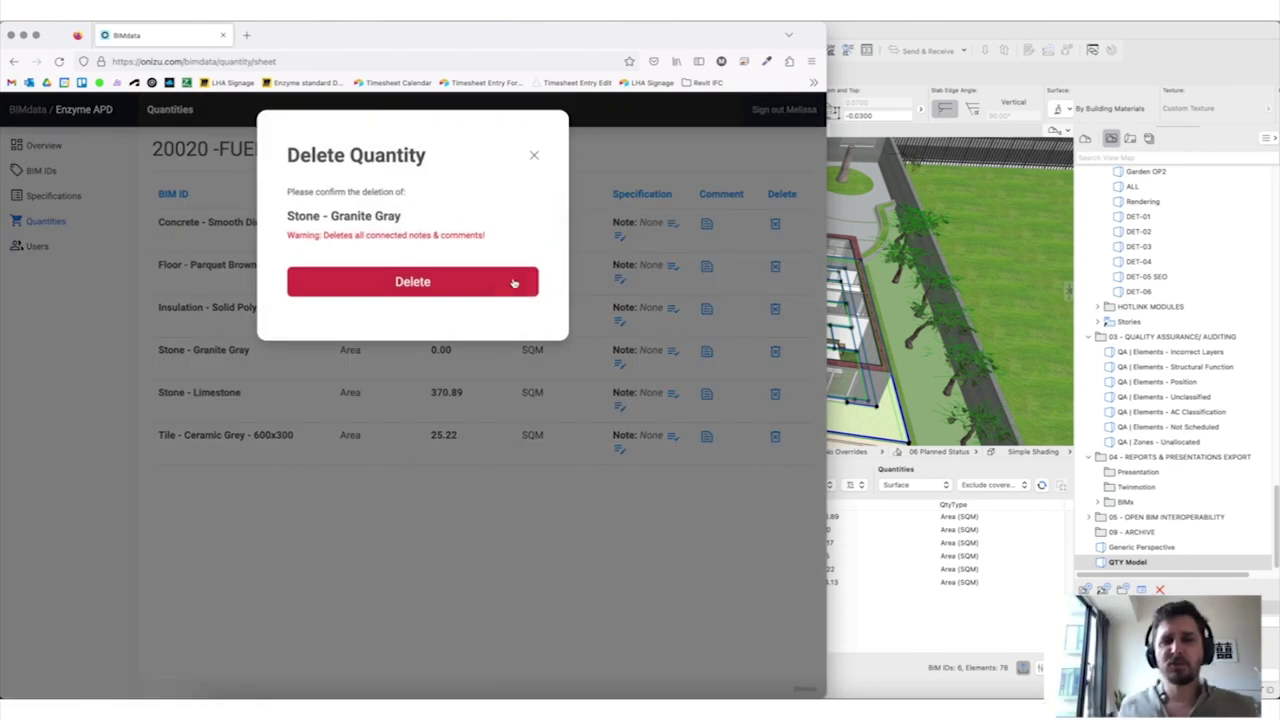
pyautogui.click(496, 284)
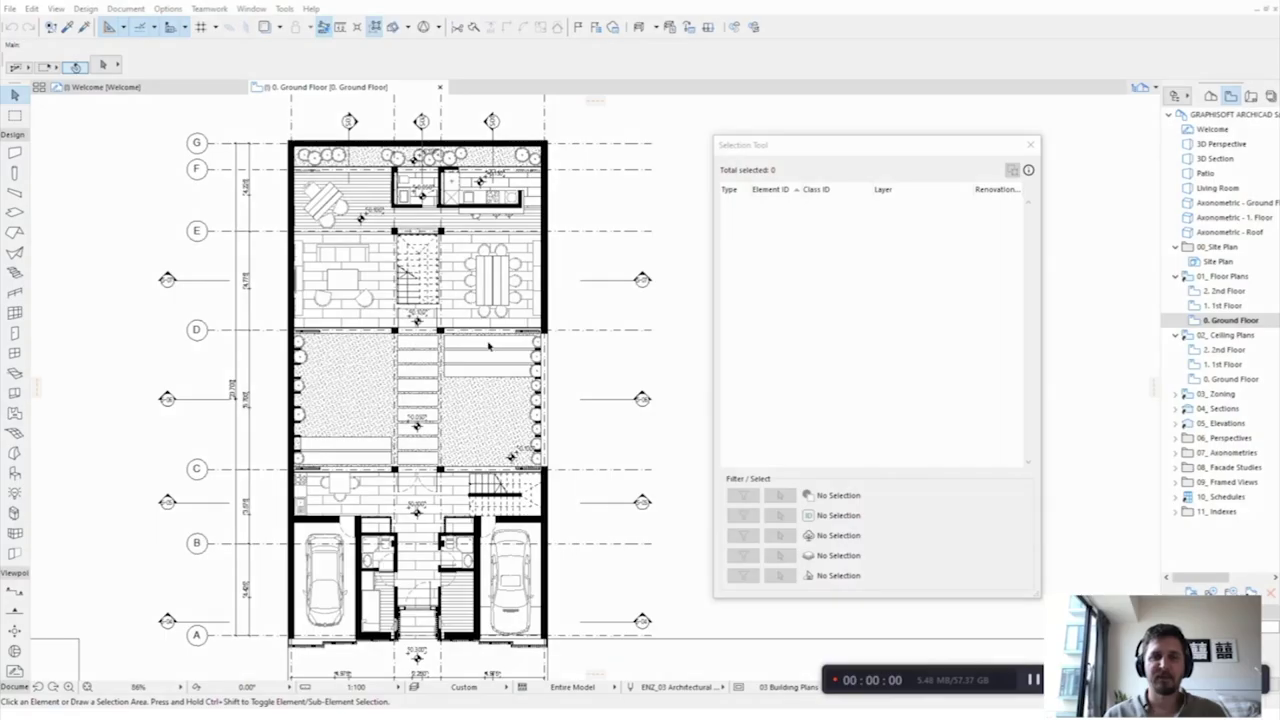
# Step: Select all slabs, narrow them to the Finish - Floor layer, then clear the selection
pyautogui.click(490, 342)
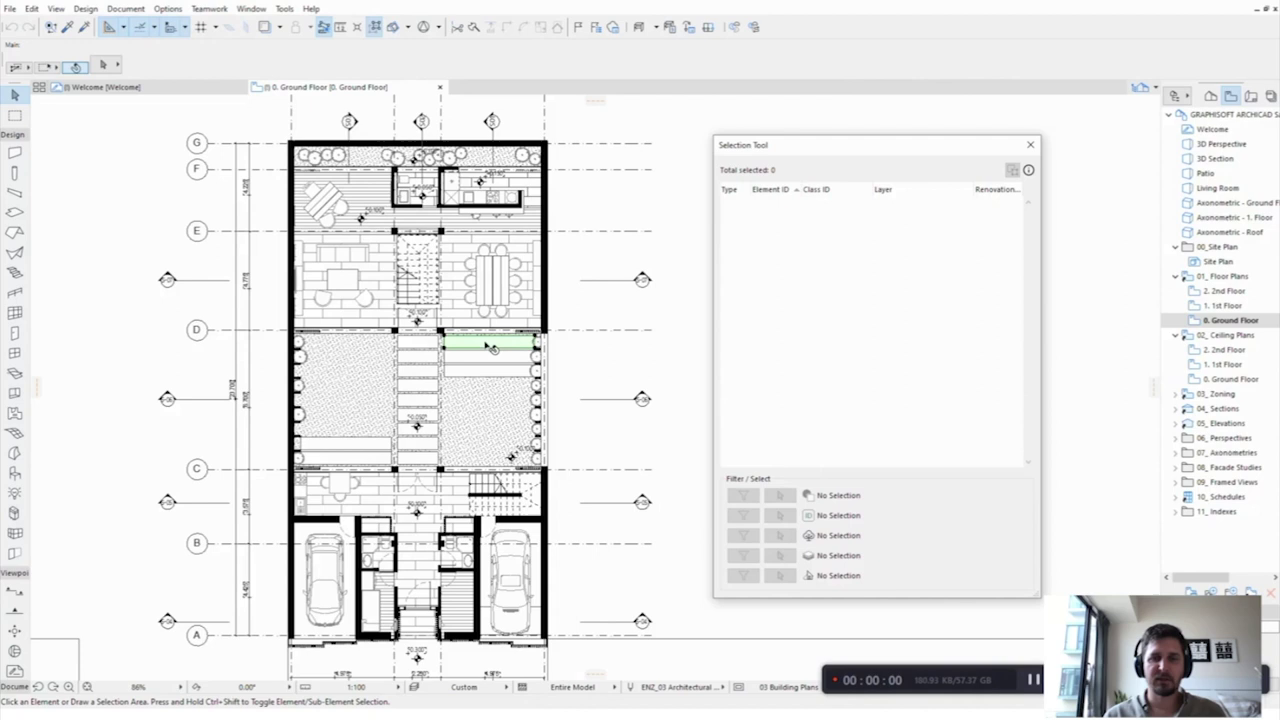
pyautogui.click(780, 495)
pyautogui.moveTo(1030, 241); pyautogui.dragTo(1032, 284)
pyautogui.click(980, 260)
pyautogui.click(743, 555)
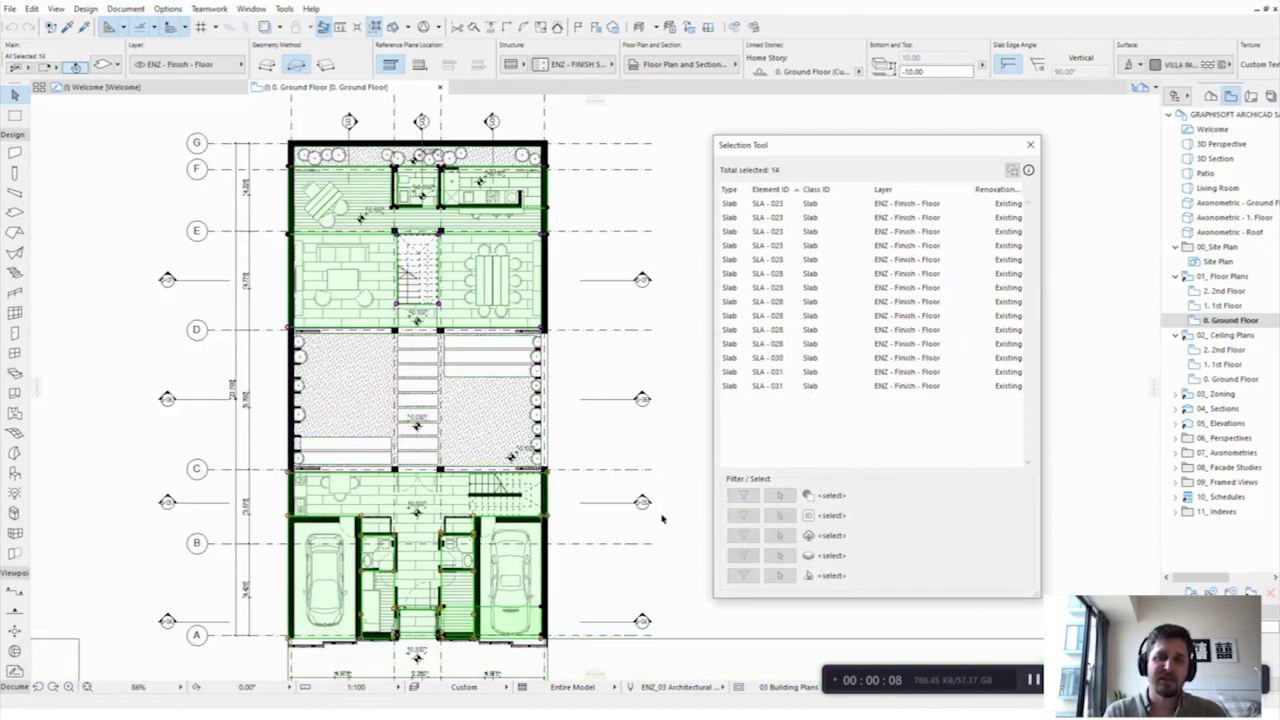
pyautogui.click(668, 437)
# Step: Select all columns from one column, inspect a structure column, then deselect them
pyautogui.click(395, 330)
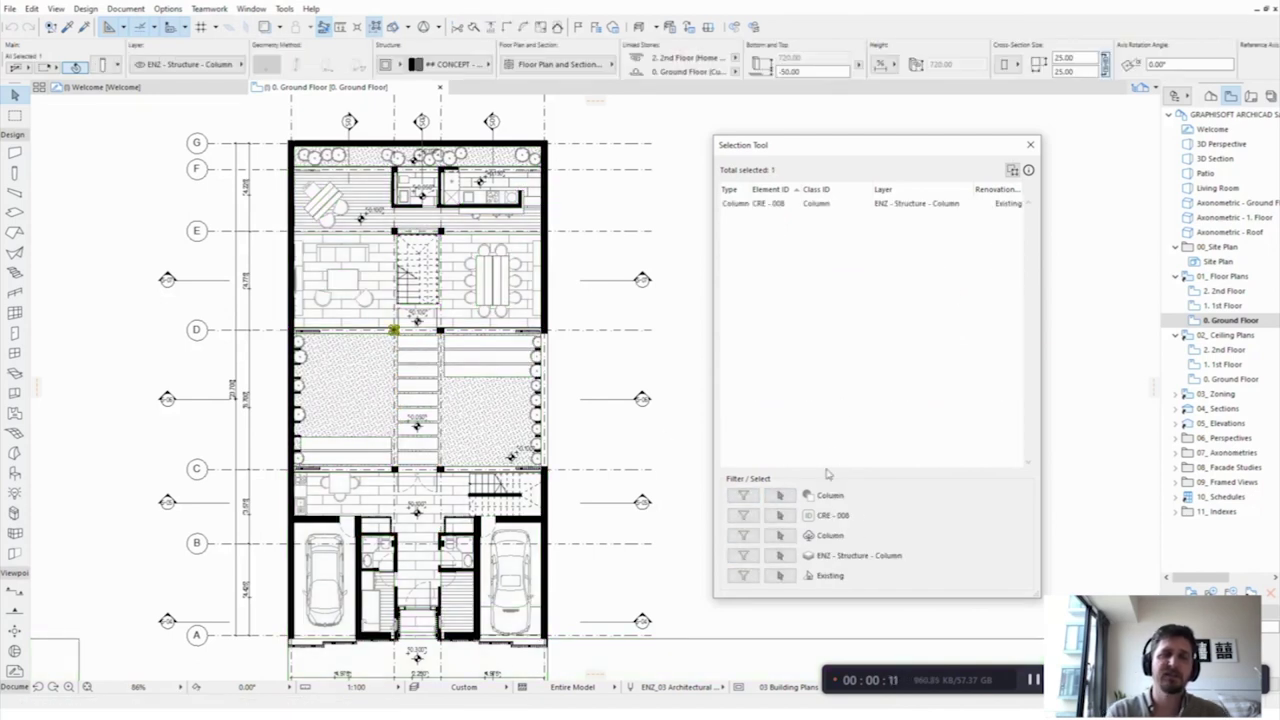
pyautogui.click(781, 495)
pyautogui.scroll(-5, 817, 452)
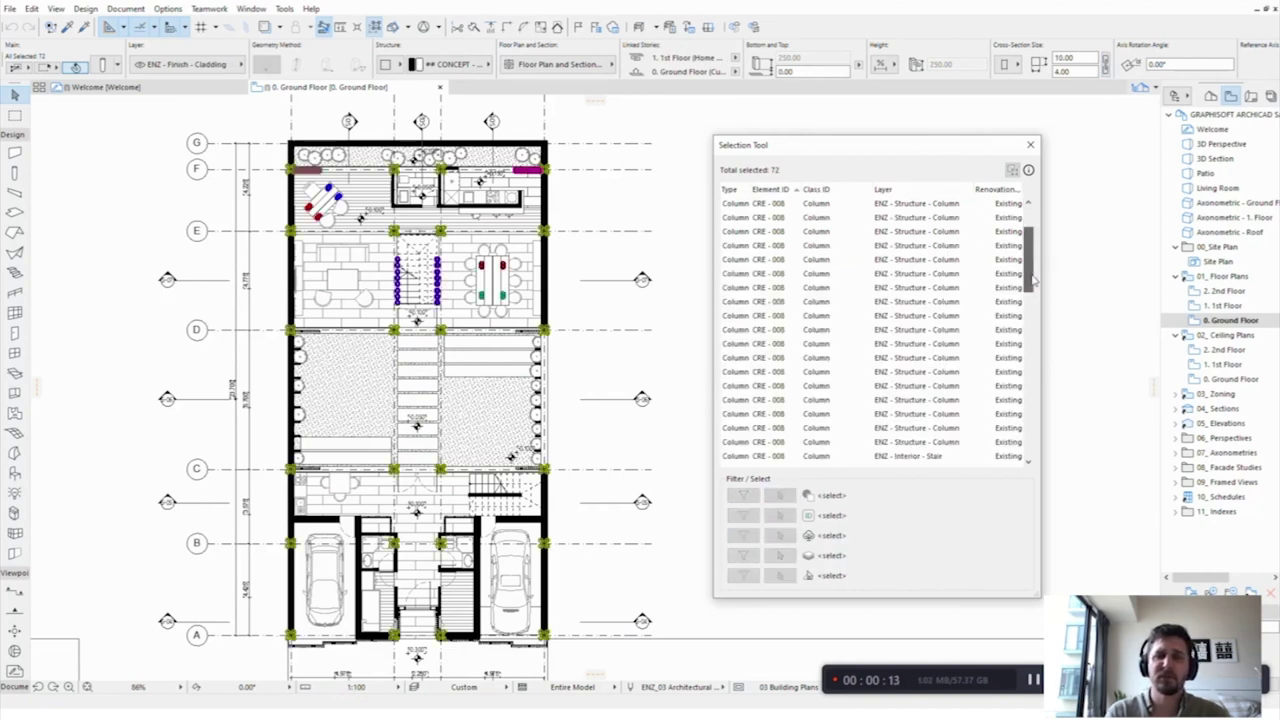
pyautogui.click(910, 273)
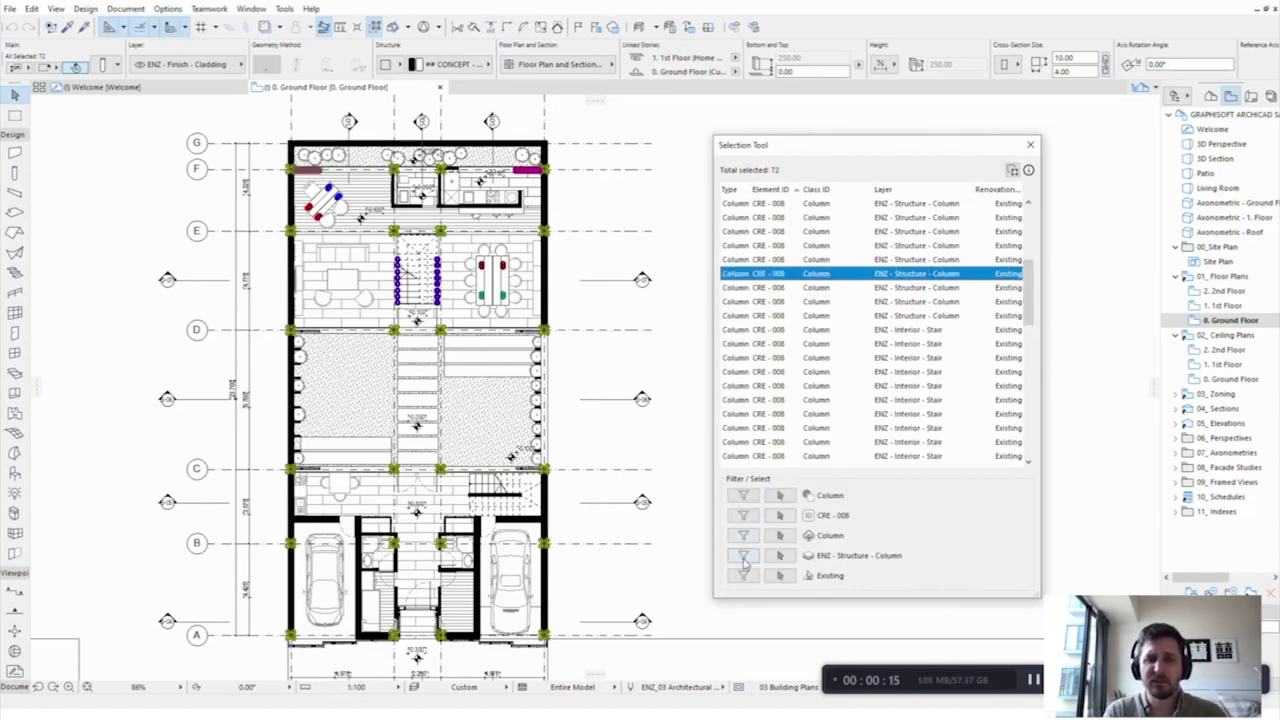
pyautogui.click(665, 438)
# Step: Select all objects from a chair, zoom to a shower fitting, then return to the full ground floor
pyautogui.click(483, 310)
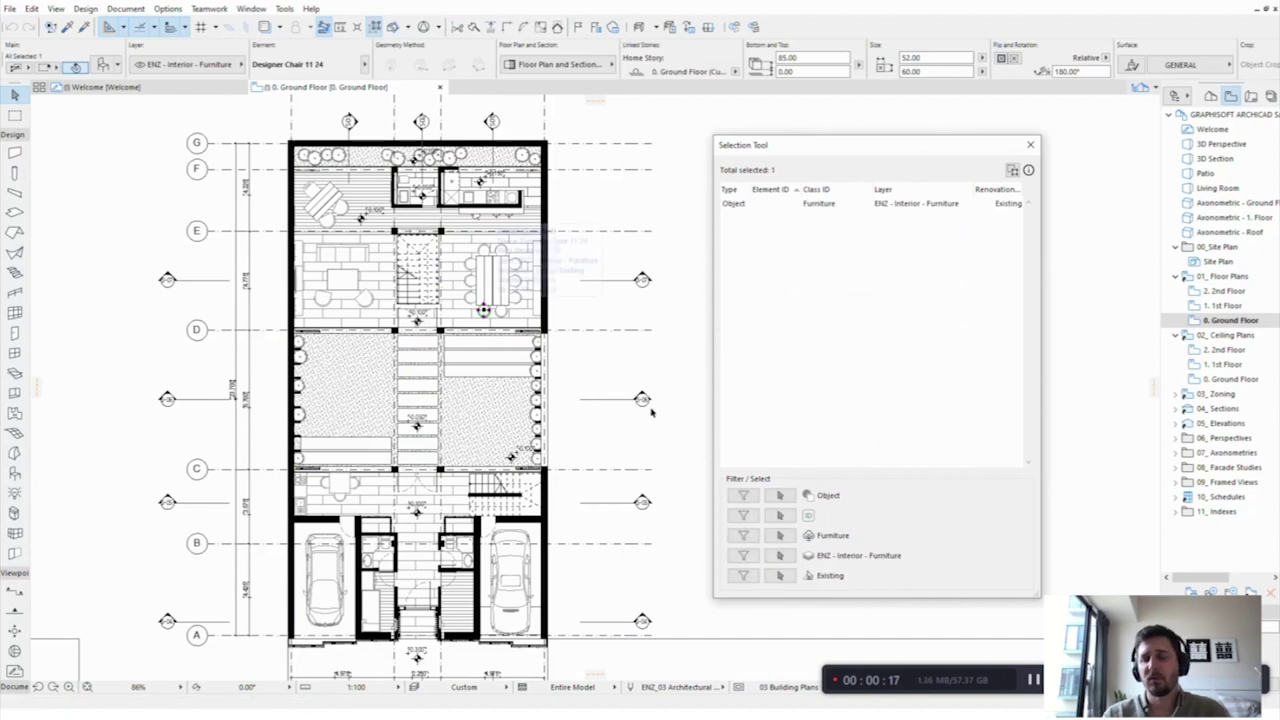
pyautogui.click(780, 495)
pyautogui.moveTo(1030, 235); pyautogui.dragTo(1033, 290)
pyautogui.click(866, 345)
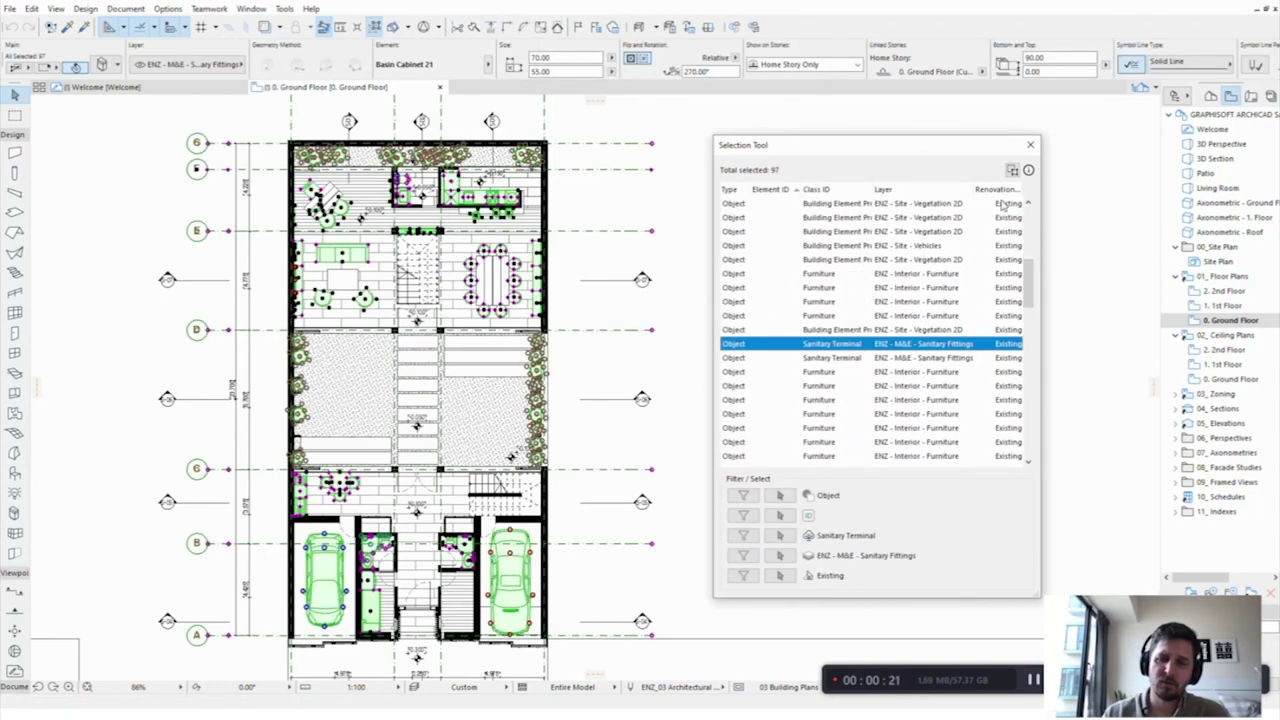
pyautogui.click(1012, 170)
pyautogui.scroll(-5, 431, 386)
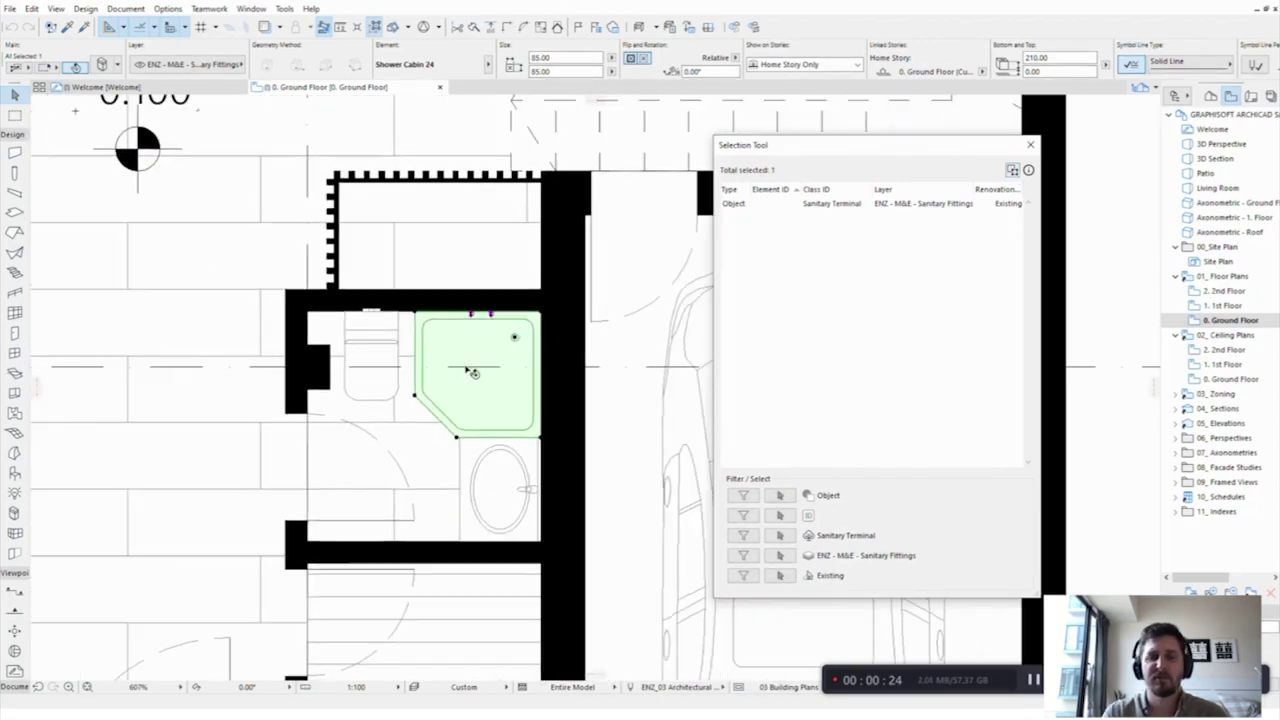
pyautogui.click(37, 688)
pyautogui.click(37, 688)
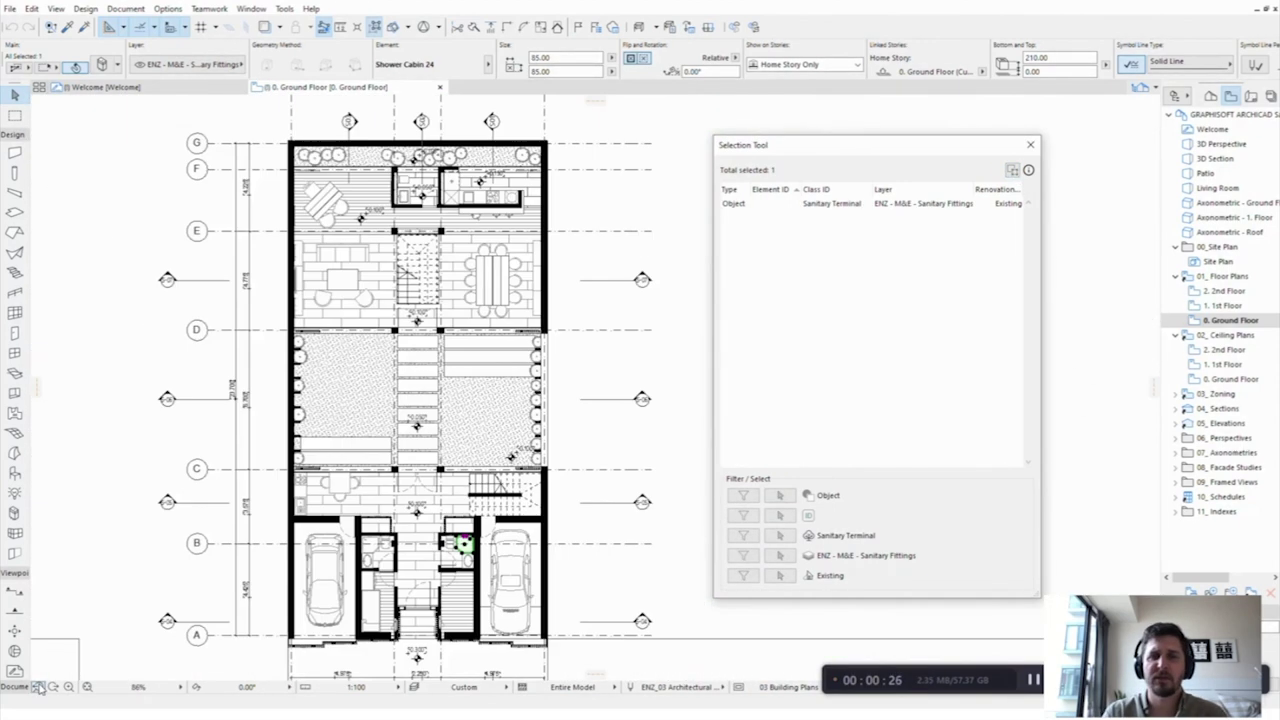
# Step: Narrow all objects to Grid1 grids, clear them, and select the right-hand car
pyautogui.click(781, 495)
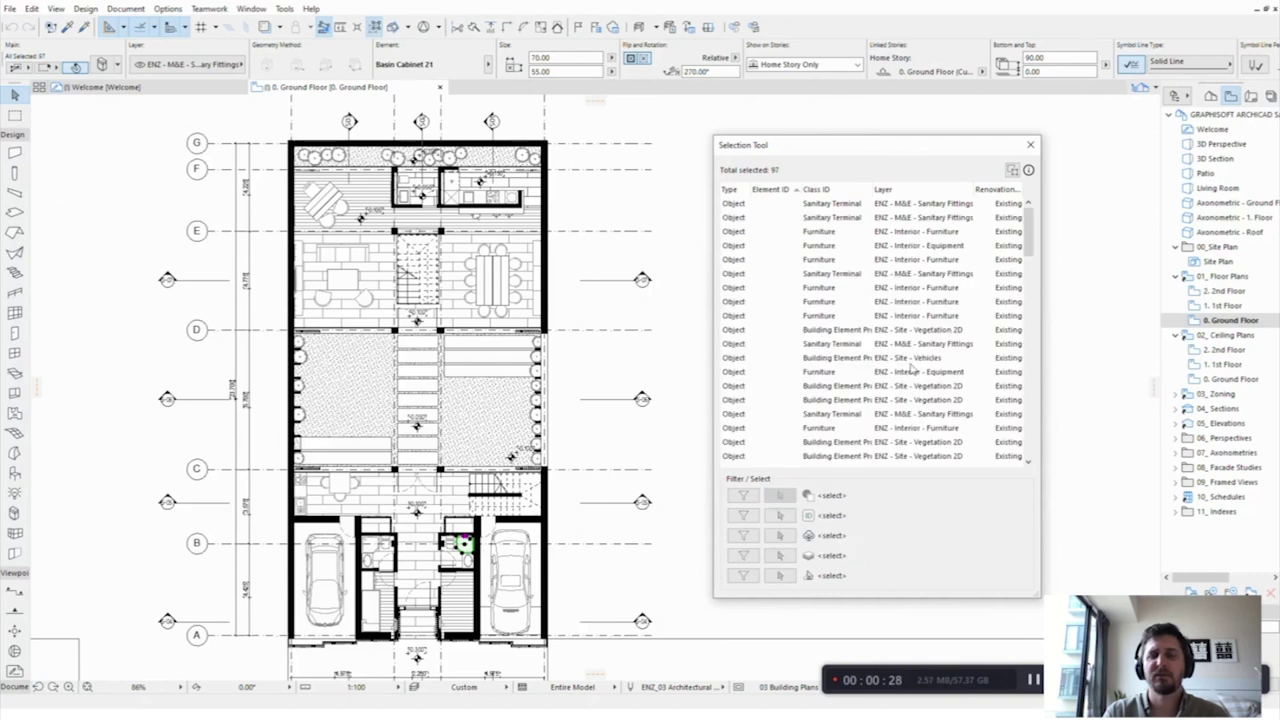
pyautogui.moveTo(1036, 249); pyautogui.dragTo(1030, 445)
pyautogui.click(772, 330)
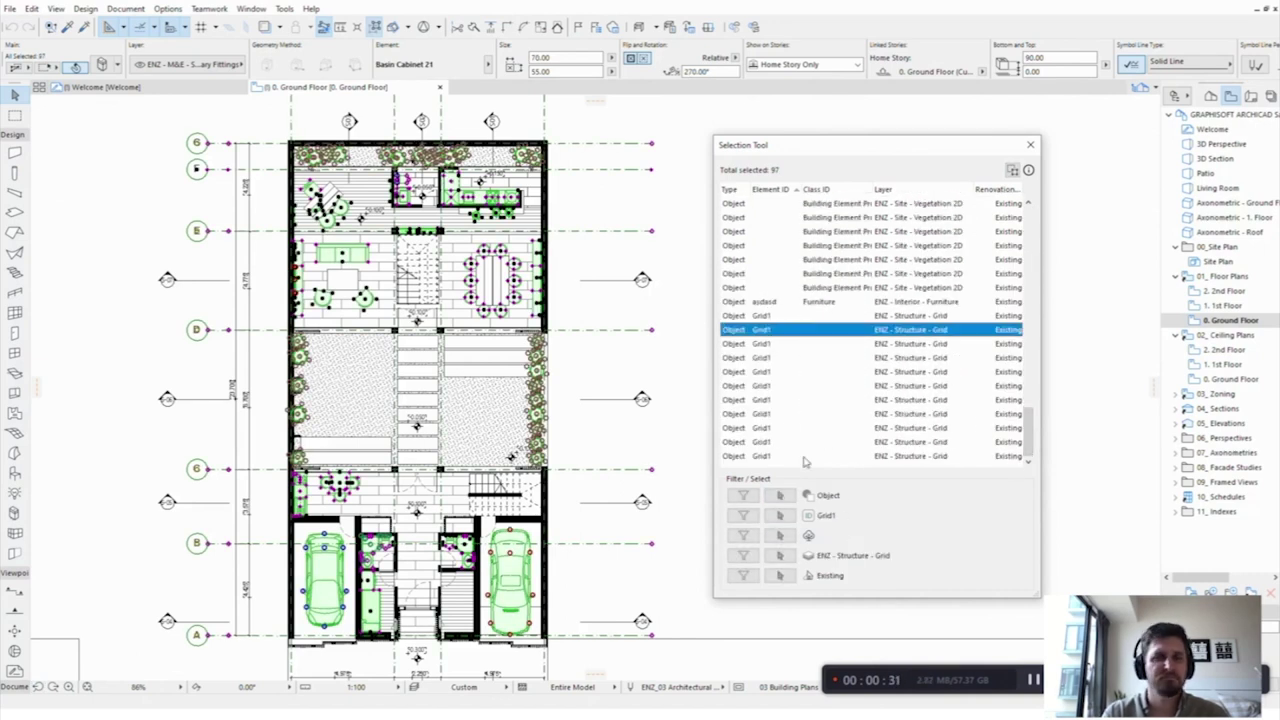
pyautogui.click(743, 515)
pyautogui.click(665, 389)
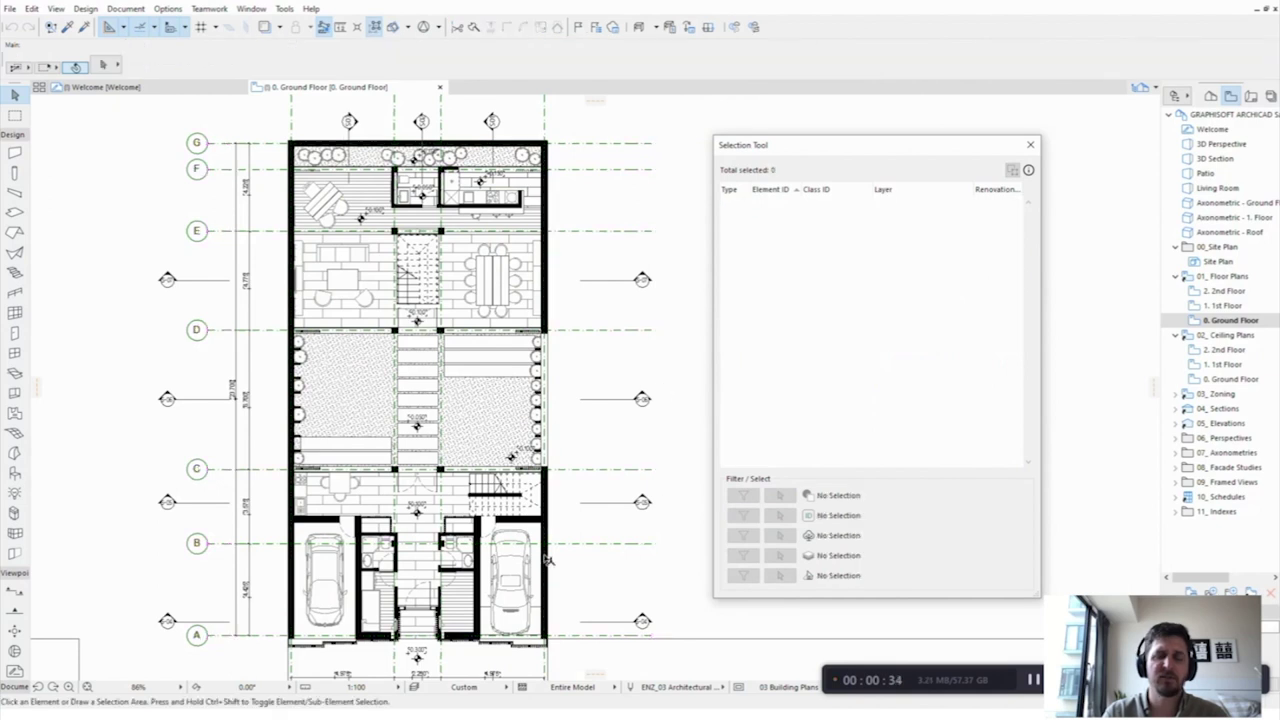
pyautogui.click(518, 576)
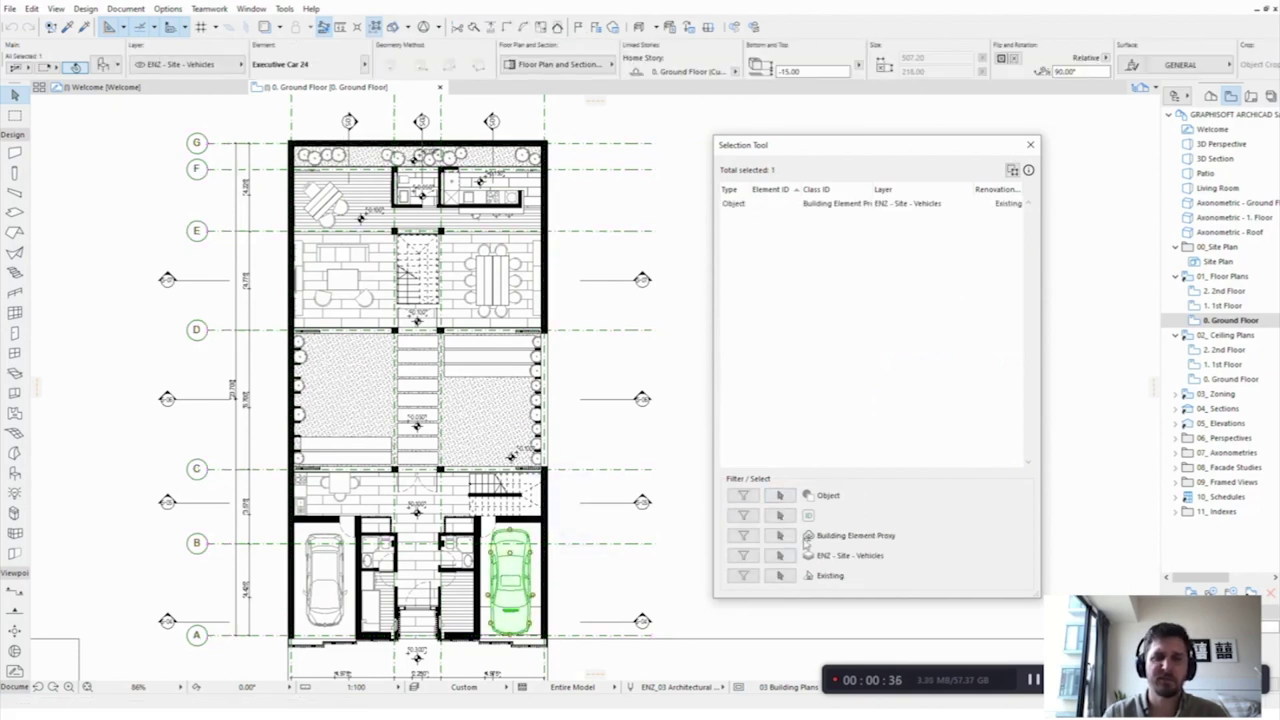